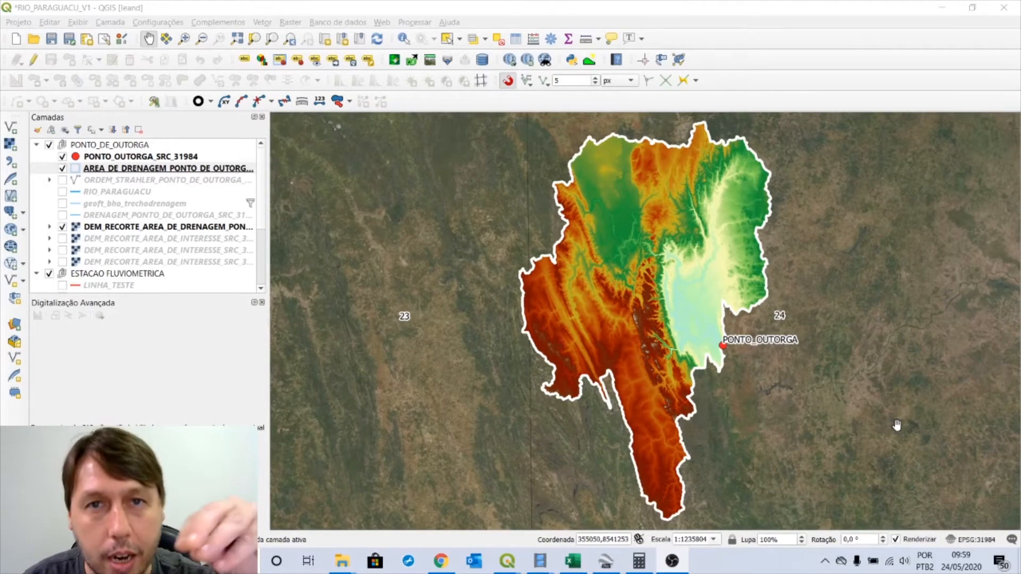
Examine where the drainage area of PONTO_OUTORGA lies on the map relative to UTM zones 23 and 24.
{"action": "scroll", "coordinate": [863, 420], "scroll_direction": "down", "scroll_amount": 1}
{"action": "left_click_drag", "start_coordinate": [864, 401], "coordinate": [663, 350]}
{"action": "scroll", "coordinate": [636, 349], "scroll_direction": "down", "scroll_amount": 1}
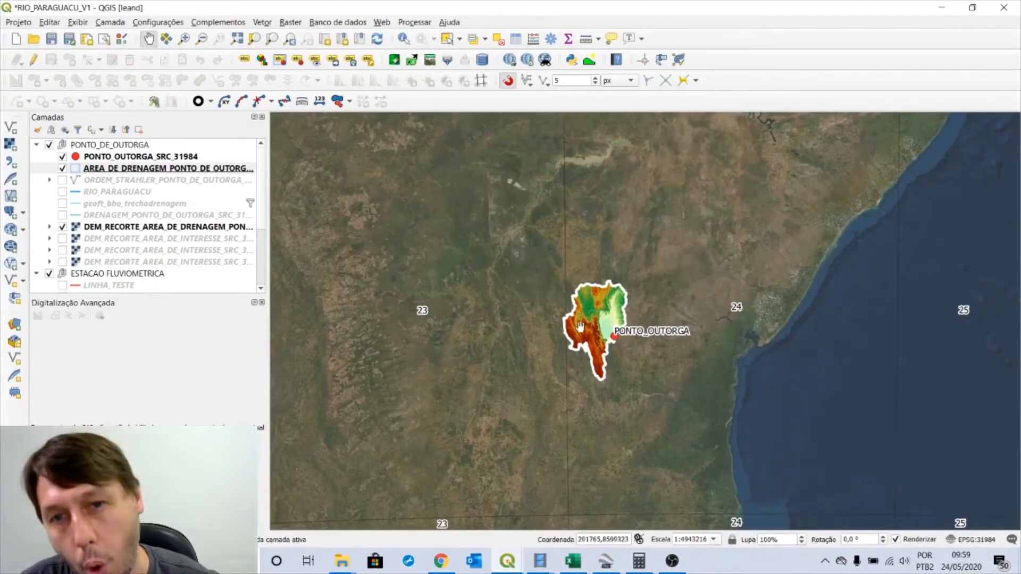
{"action": "scroll", "coordinate": [591, 336], "scroll_direction": "up", "scroll_amount": 2}
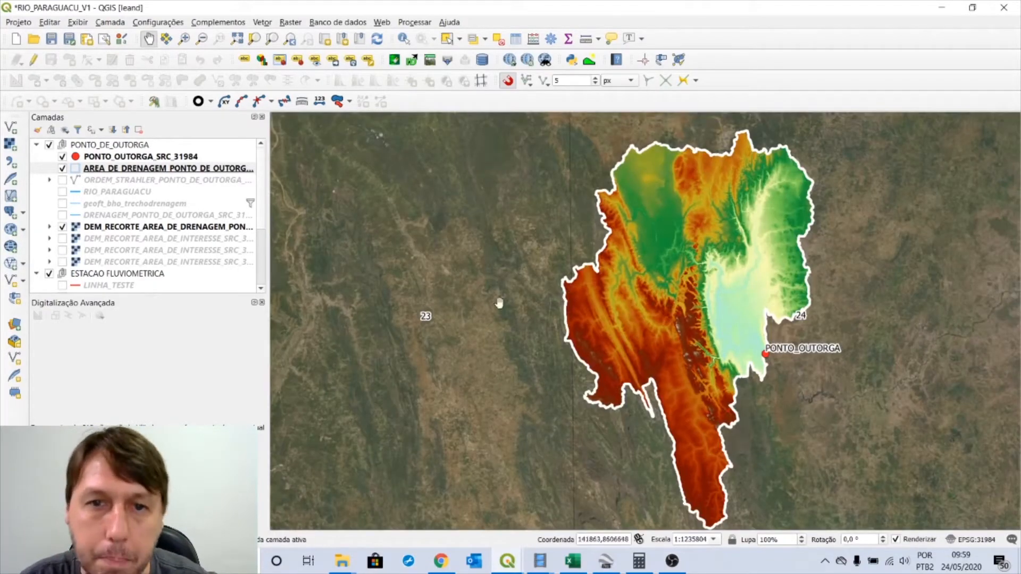
{"action": "scroll", "coordinate": [556, 301], "scroll_direction": "up", "scroll_amount": 1}
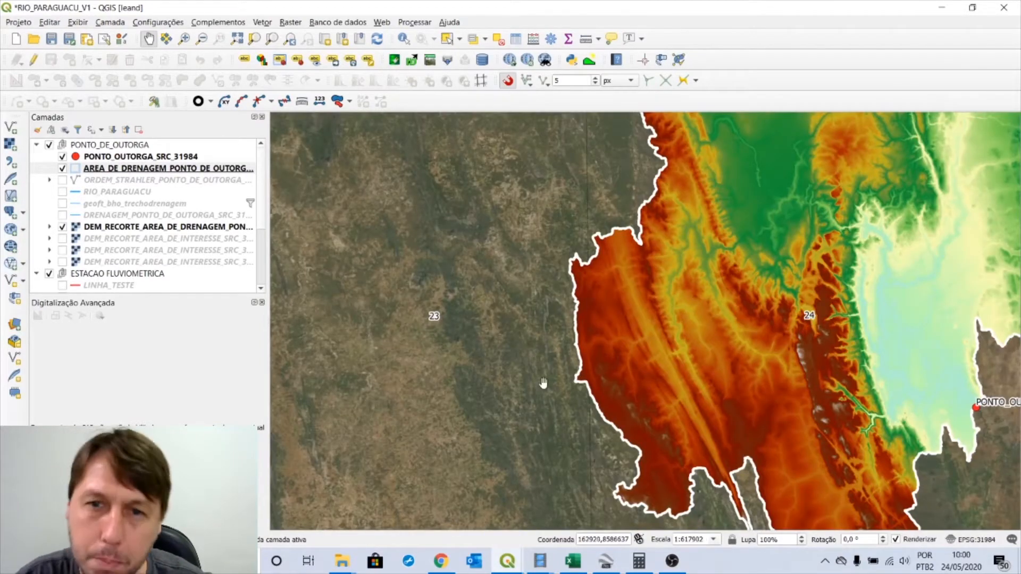
{"action": "scroll", "coordinate": [582, 308], "scroll_direction": "down", "scroll_amount": 2}
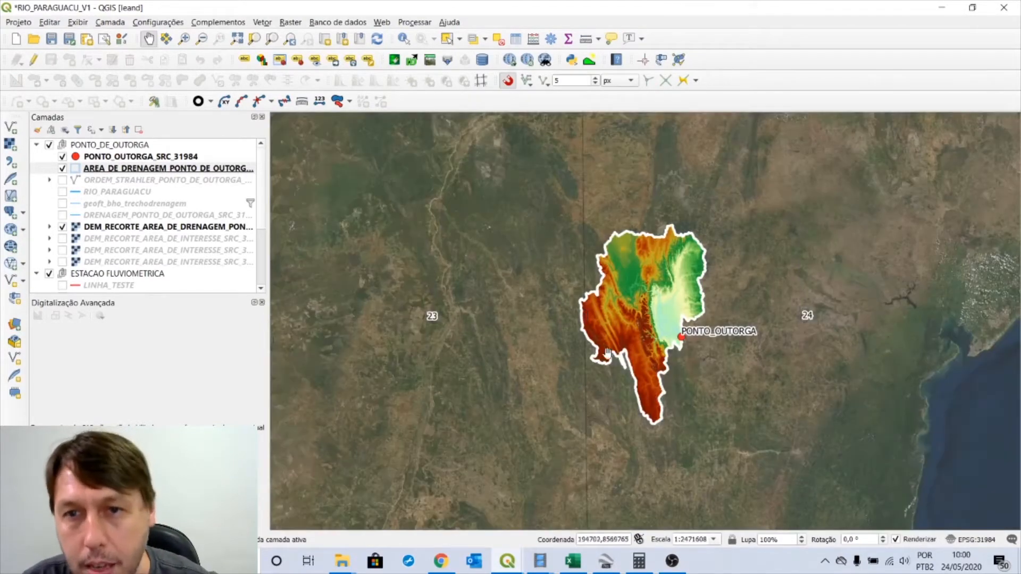
Inspect the project's coordinate reference system settings at the SIRGAS 2000 / UTM zone 24S entry without changing them.
{"action": "left_click_drag", "start_coordinate": [807, 335], "coordinate": [701, 343]}
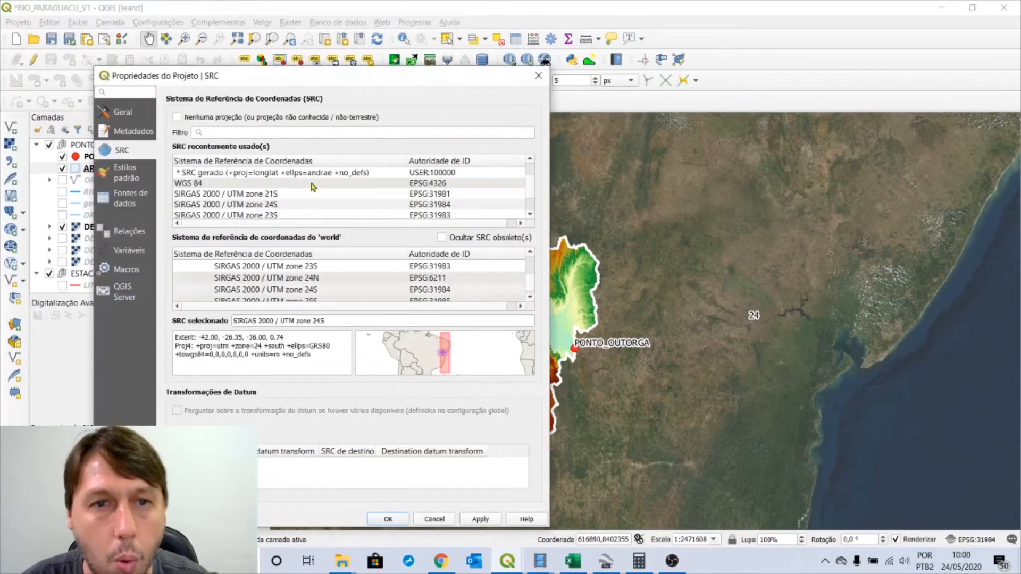
{"action": "left_click", "coordinate": [259, 206]}
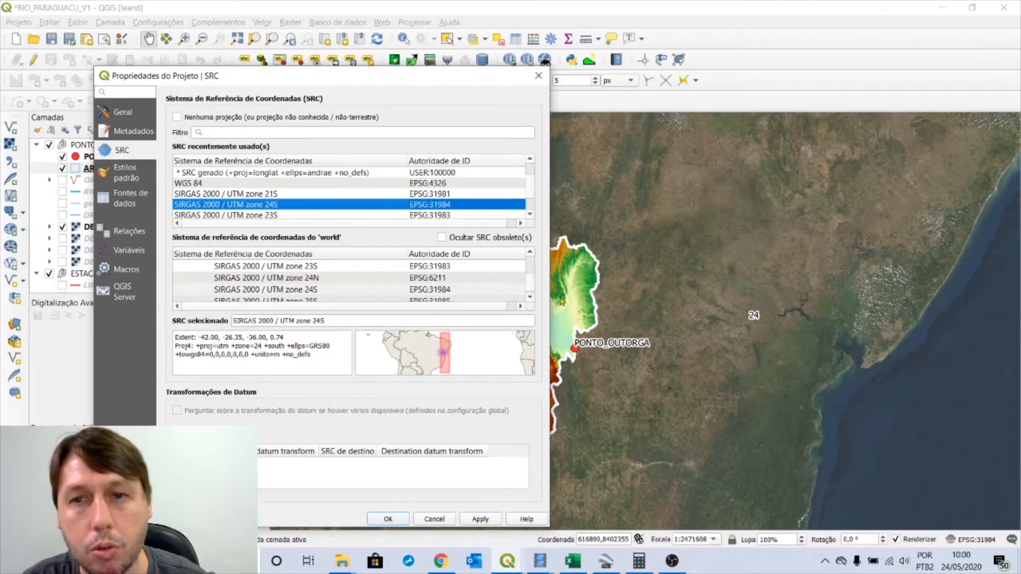
{"action": "left_click", "coordinate": [539, 76]}
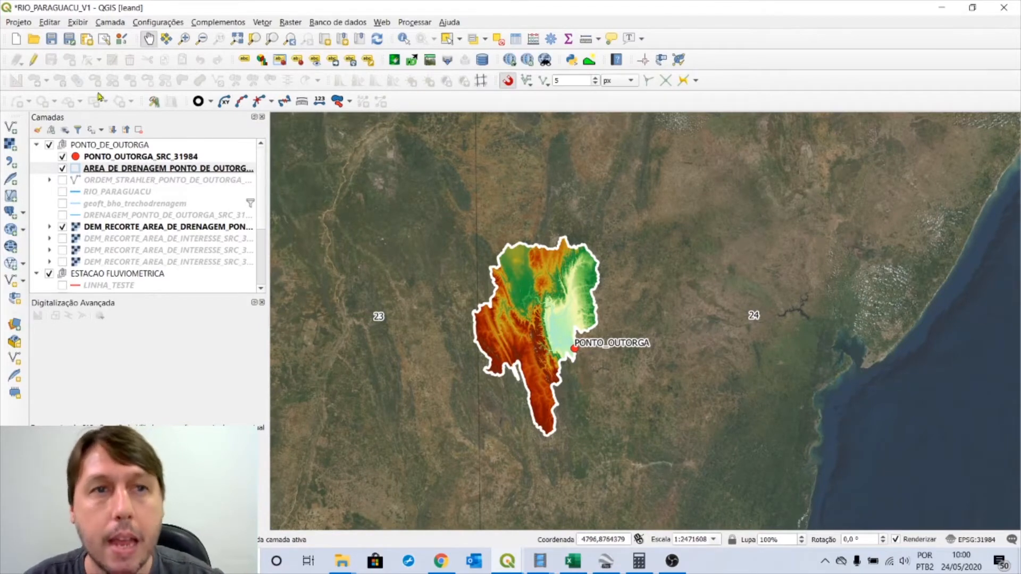
Open the project's general properties and review the ellipsoids available for distance and area calculations.
{"action": "left_click", "coordinate": [18, 22]}
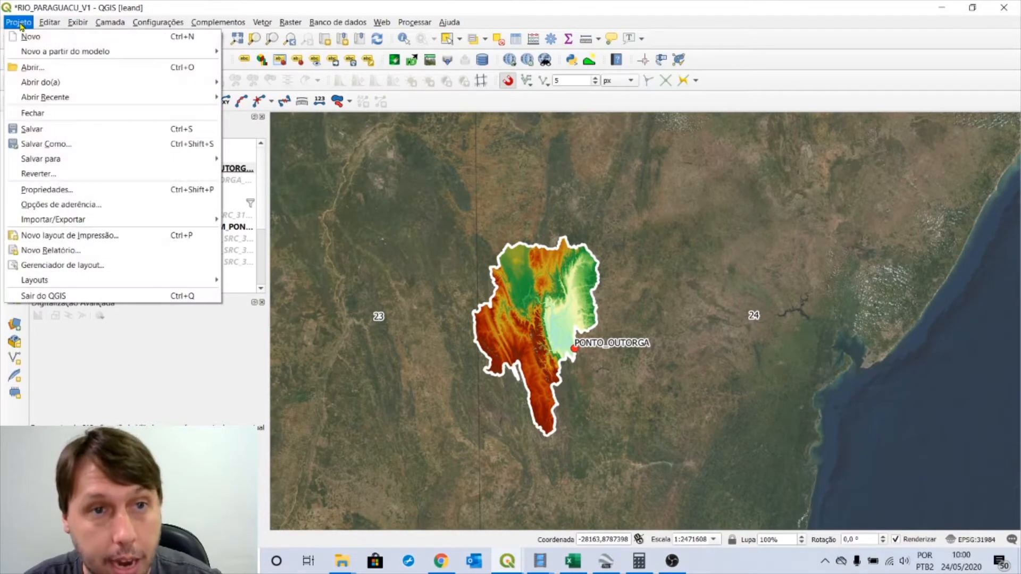
{"action": "left_click", "coordinate": [46, 189]}
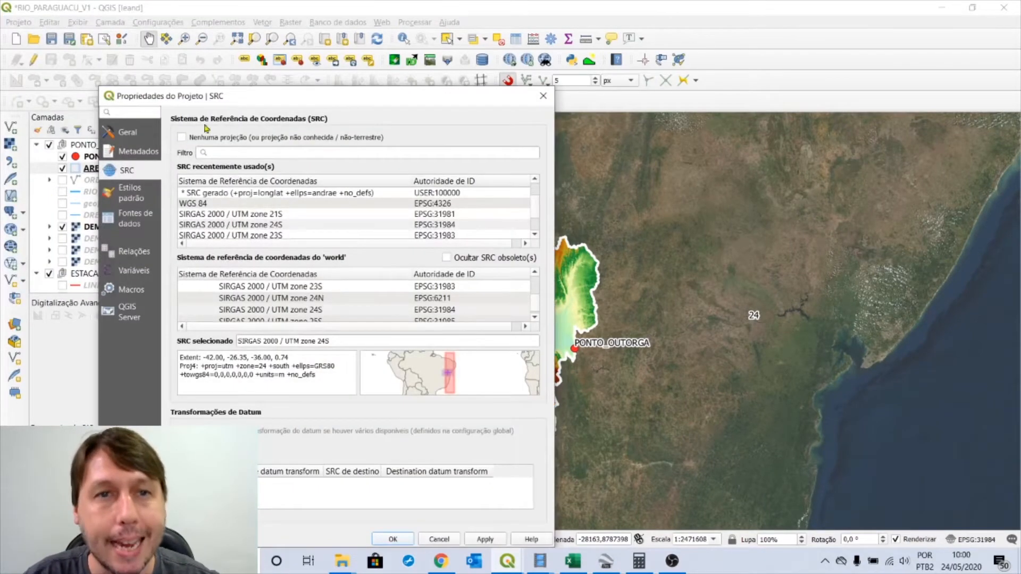
{"action": "left_click_drag", "start_coordinate": [260, 102], "coordinate": [262, 60]}
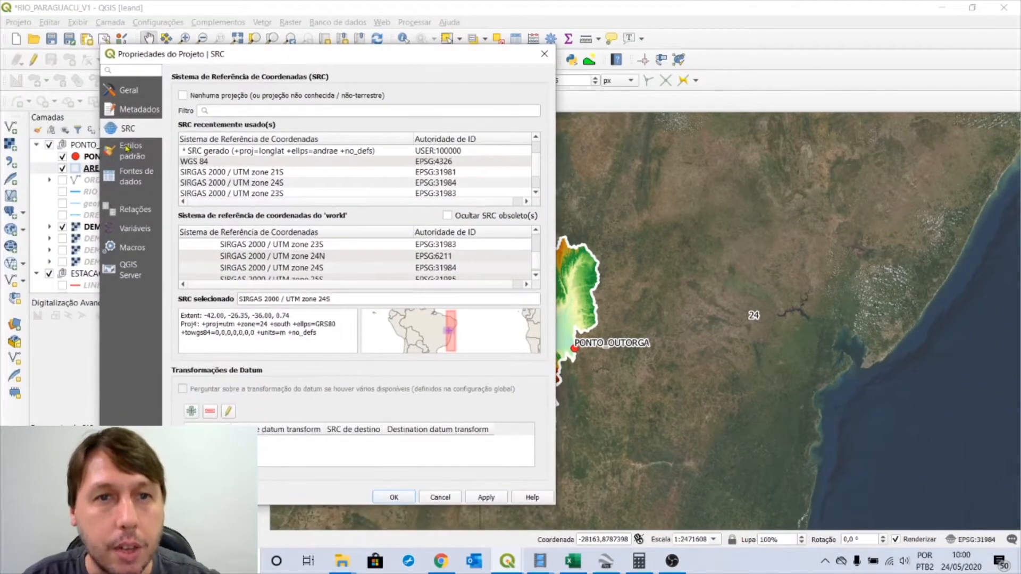
{"action": "left_click", "coordinate": [130, 92]}
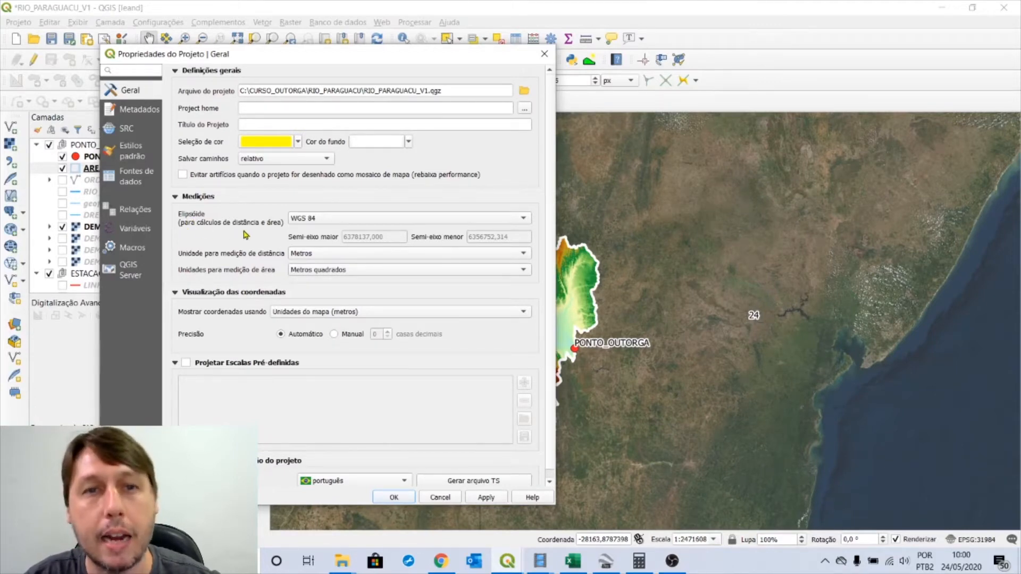
{"action": "left_click_drag", "start_coordinate": [331, 59], "coordinate": [280, 81]}
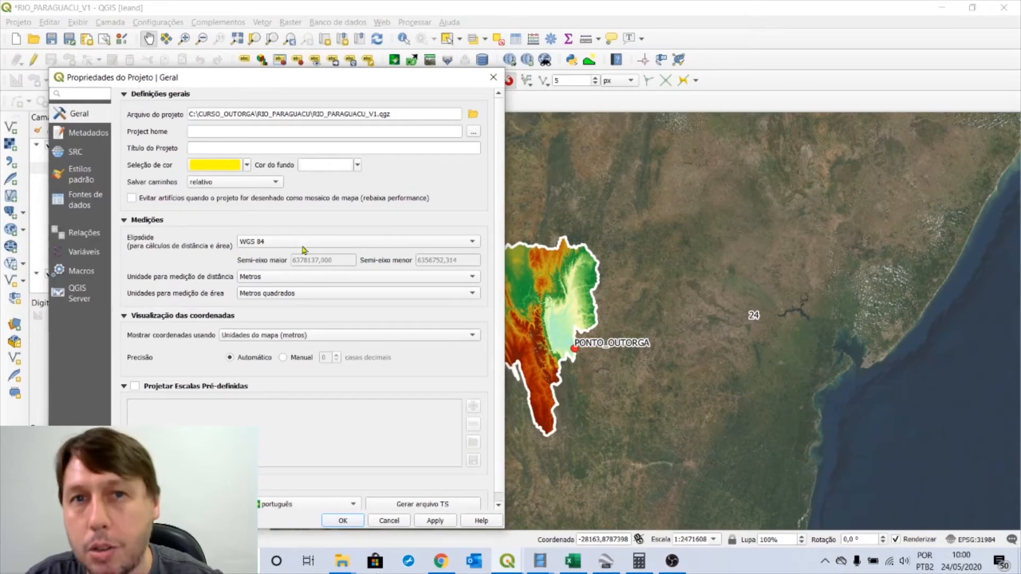
{"action": "left_click", "coordinate": [472, 242]}
{"action": "scroll", "coordinate": [339, 183], "scroll_direction": "up", "scroll_amount": 10}
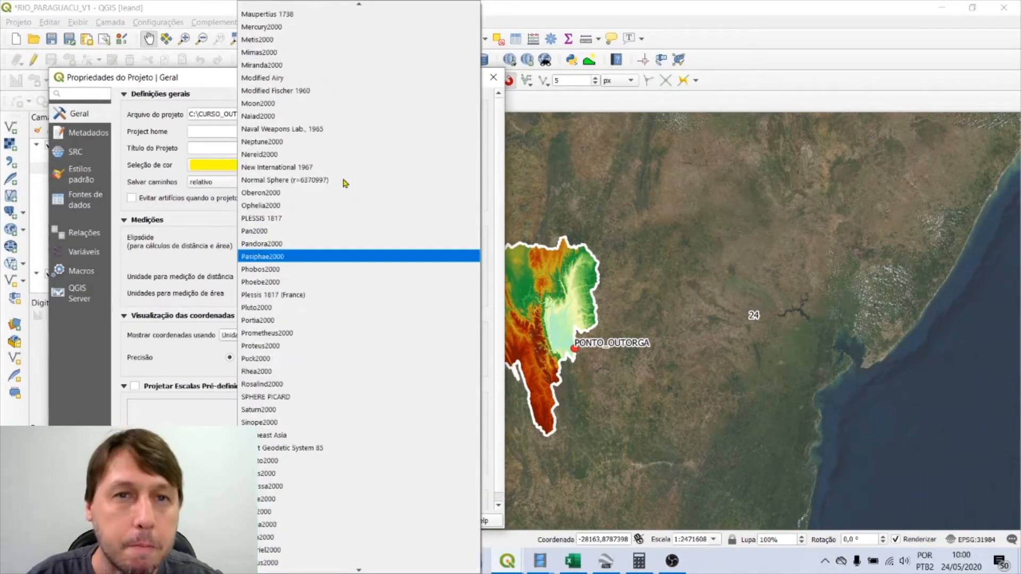
{"action": "scroll", "coordinate": [339, 182], "scroll_direction": "up", "scroll_amount": 12}
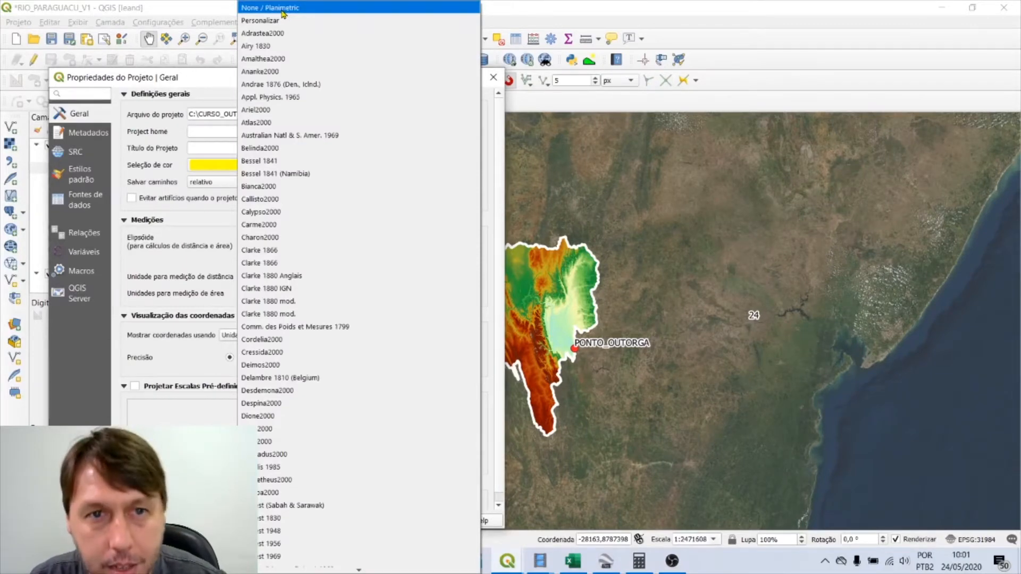
{"action": "left_click", "coordinate": [182, 263]}
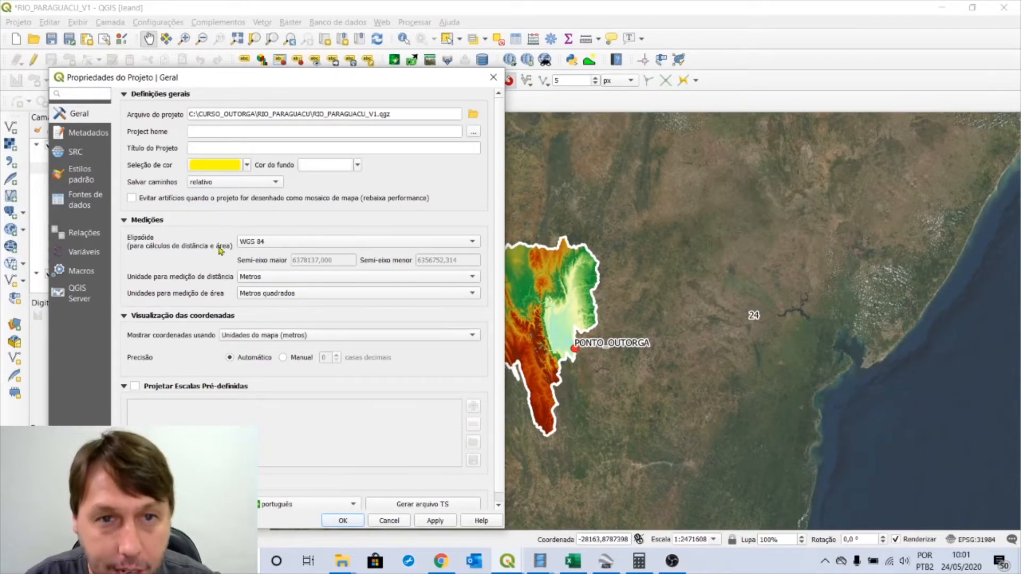
{"action": "left_click", "coordinate": [346, 521]}
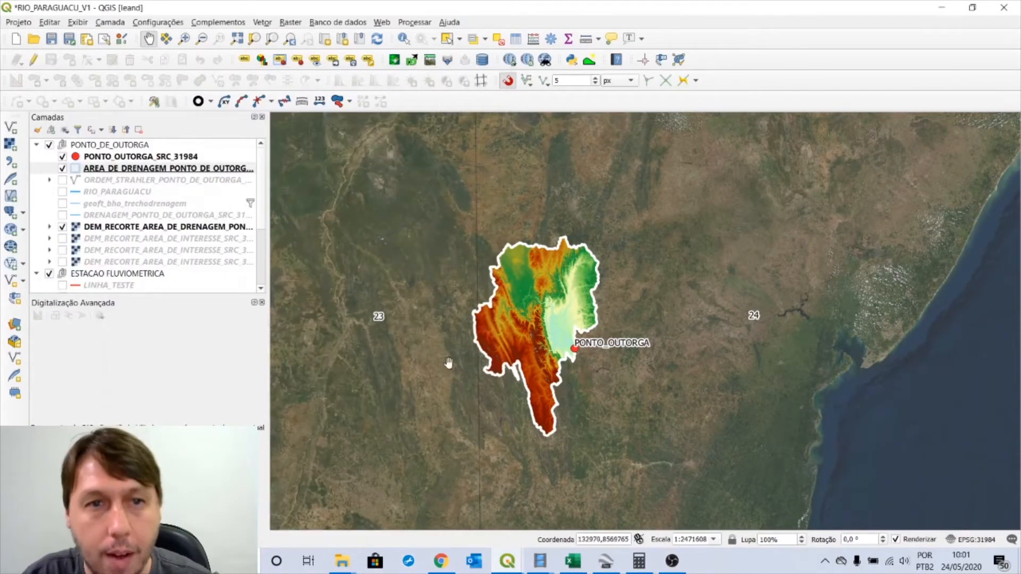
Recheck the project's coordinate reference system and its measurement ellipsoid choices, leaving both settings as they are.
{"action": "left_click", "coordinate": [988, 541]}
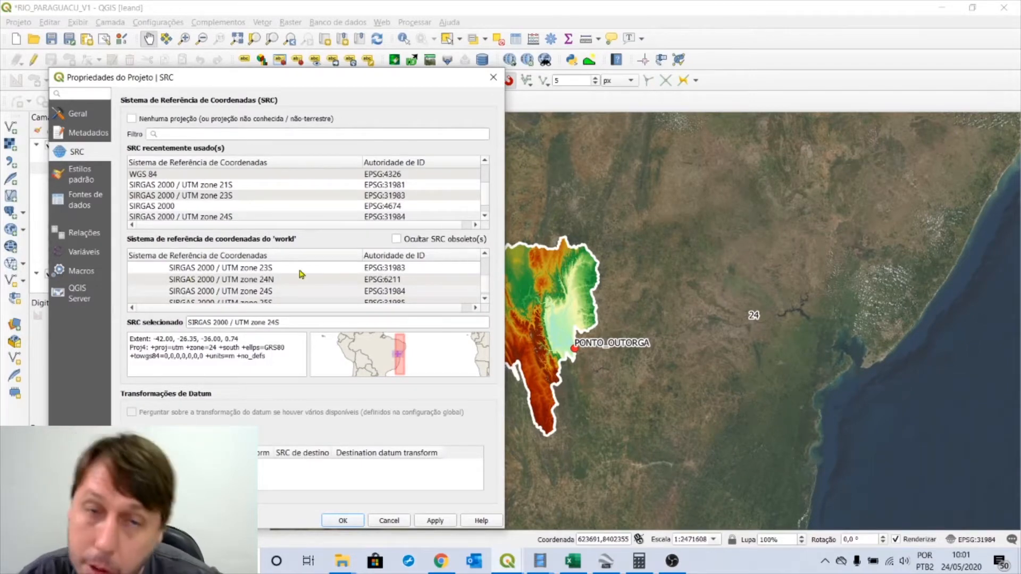
{"action": "left_click", "coordinate": [501, 82]}
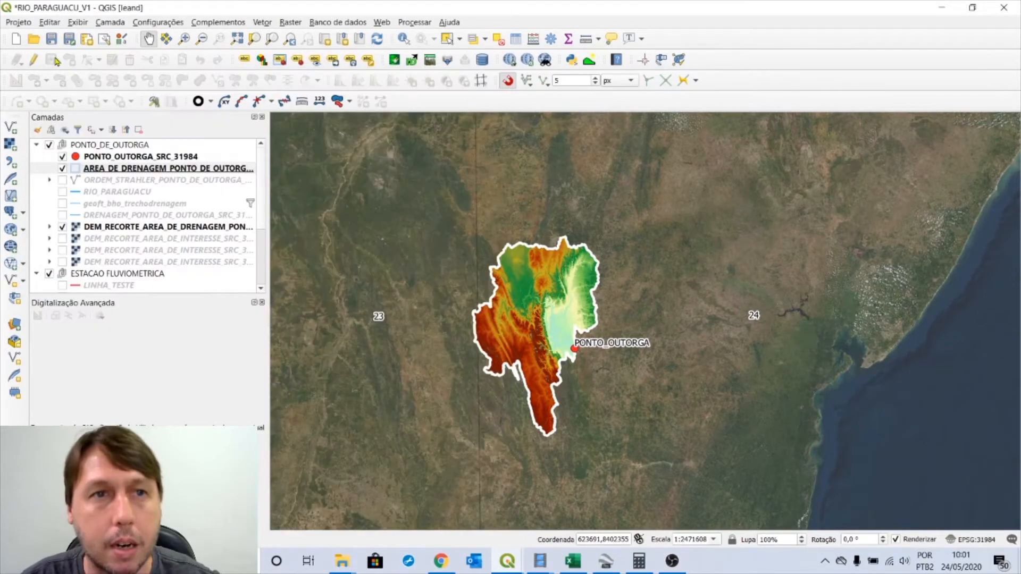
{"action": "left_click", "coordinate": [18, 23]}
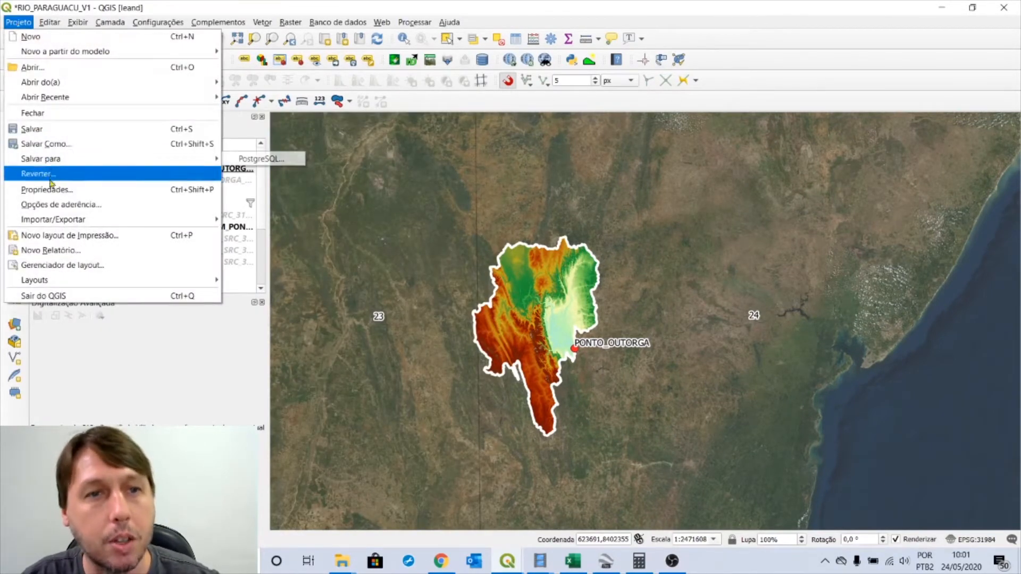
{"action": "key", "text": "Escape"}
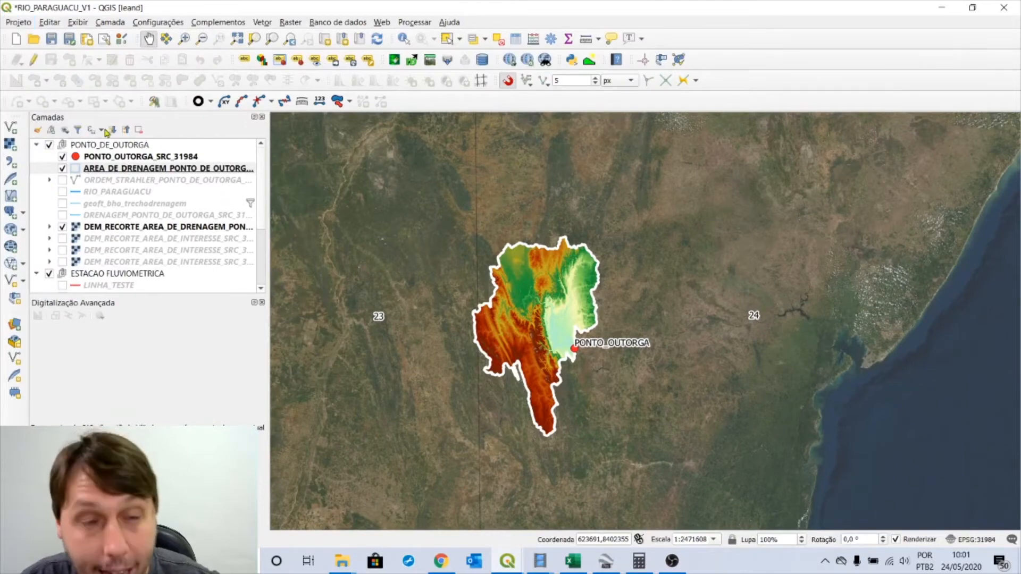
{"action": "key", "text": "ctrl+shift+p"}
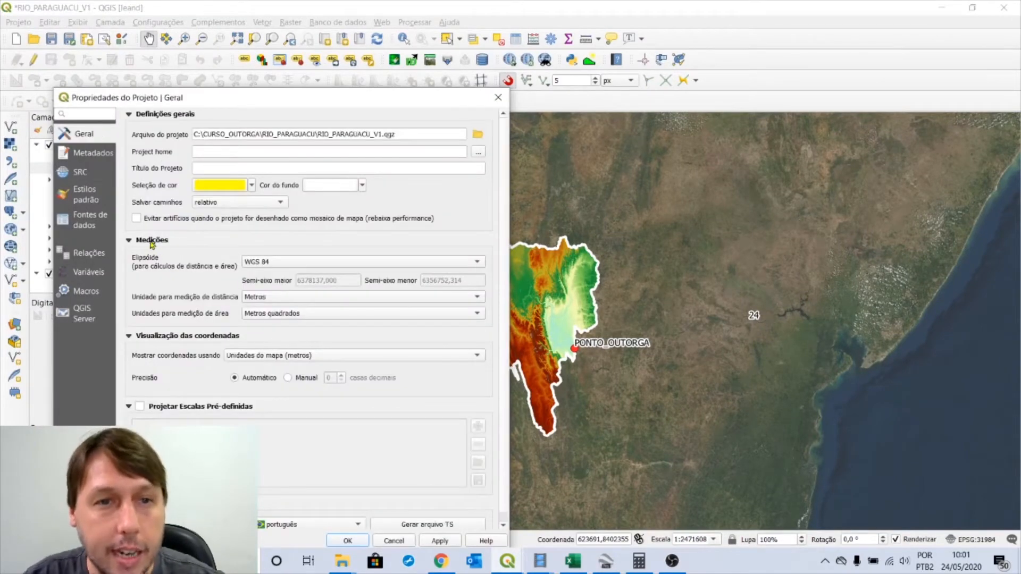
{"action": "left_click", "coordinate": [309, 263]}
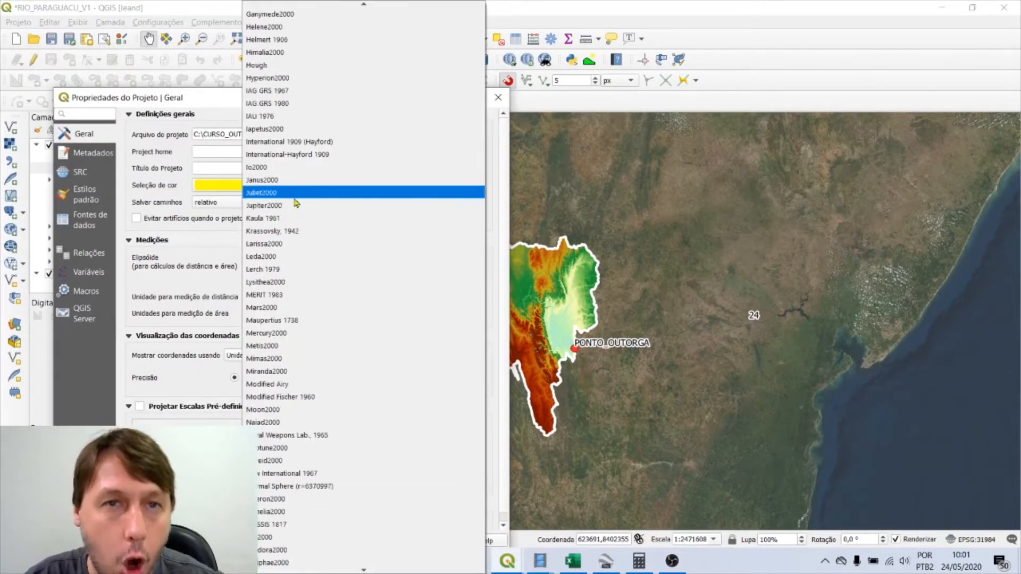
{"action": "scroll", "coordinate": [342, 120], "scroll_direction": "up", "scroll_amount": 15}
{"action": "left_click", "coordinate": [638, 194]}
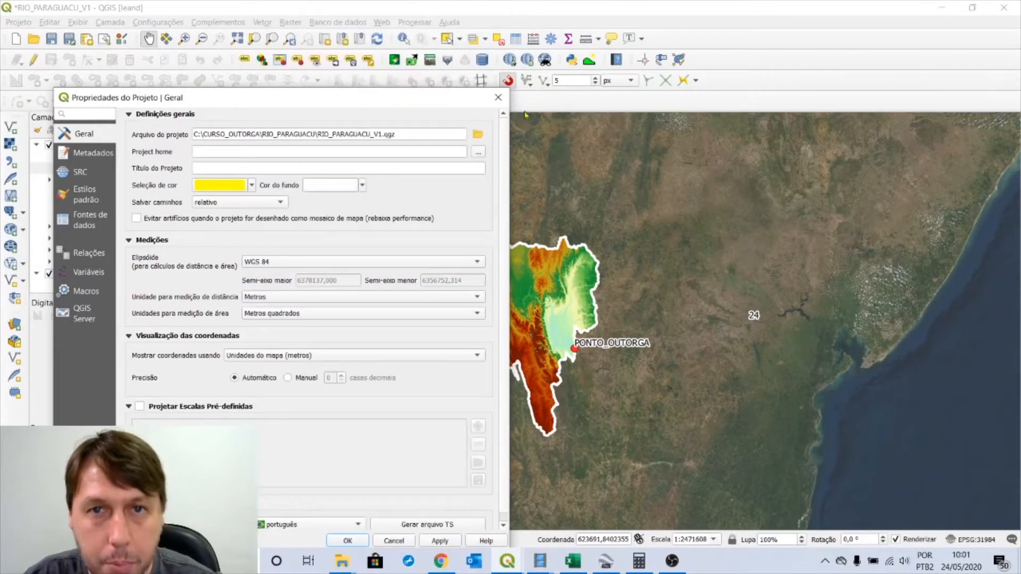
{"action": "left_click", "coordinate": [498, 97]}
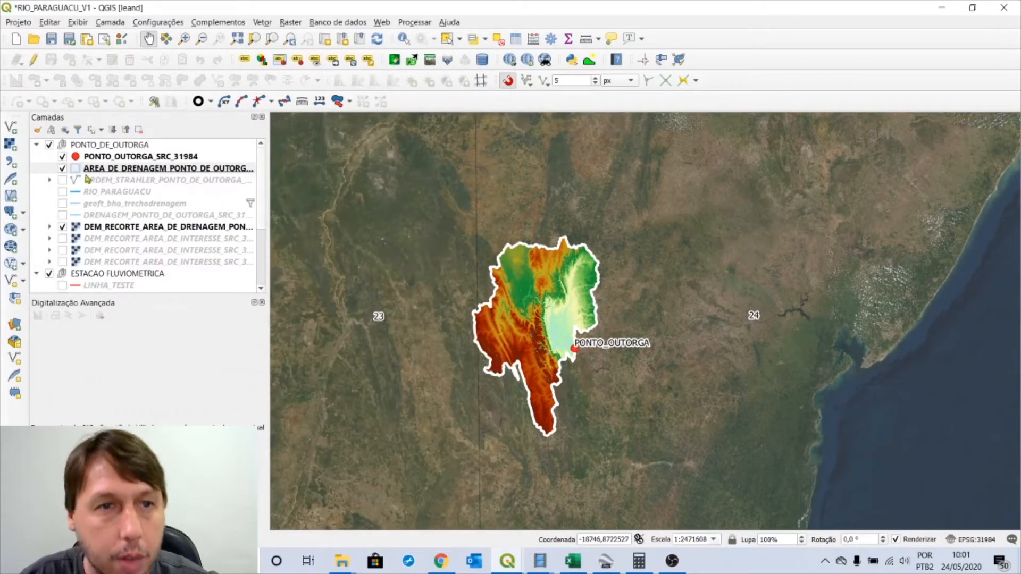
Hide the utmzone layer and the drainage-area DEM raster in the PONTO_DE_OUTORGA group.
{"action": "scroll", "coordinate": [48, 260], "scroll_direction": "down", "scroll_amount": 3}
{"action": "left_click", "coordinate": [48, 248]}
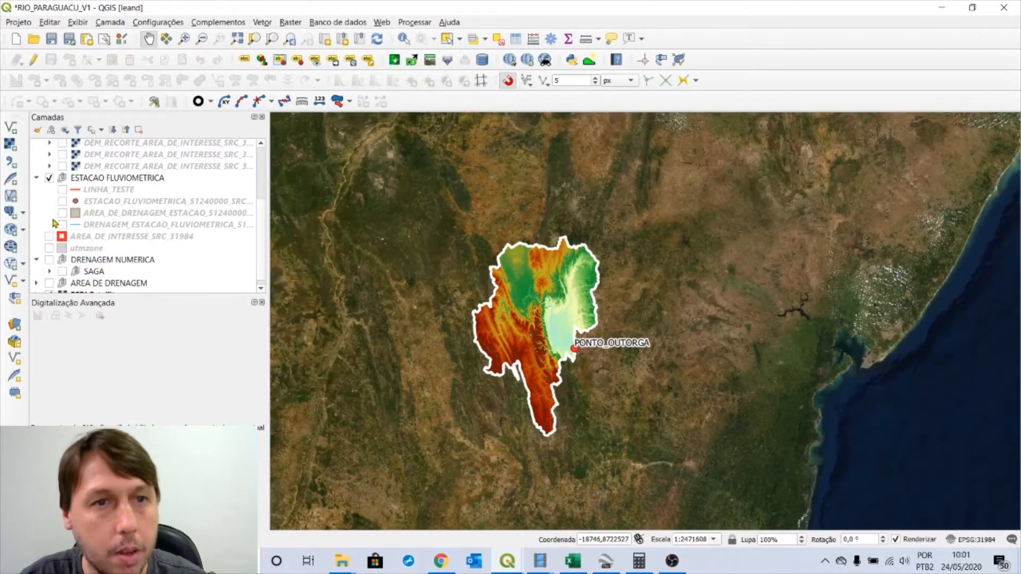
{"action": "scroll", "coordinate": [55, 224], "scroll_direction": "up", "scroll_amount": 3}
{"action": "scroll", "coordinate": [540, 404], "scroll_direction": "up", "scroll_amount": 1}
{"action": "scroll", "coordinate": [540, 404], "scroll_direction": "down", "scroll_amount": 1}
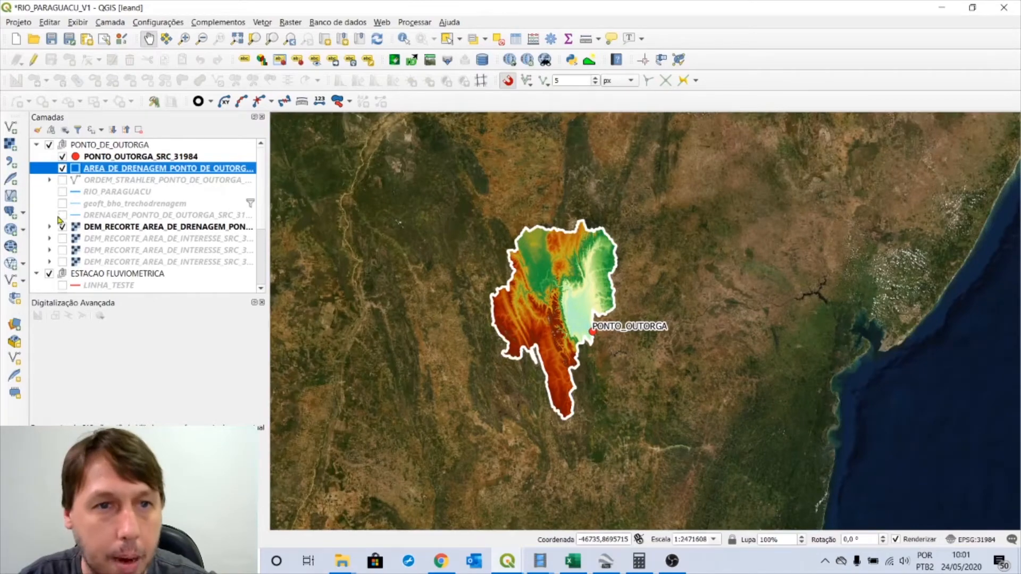
{"action": "left_click", "coordinate": [62, 227]}
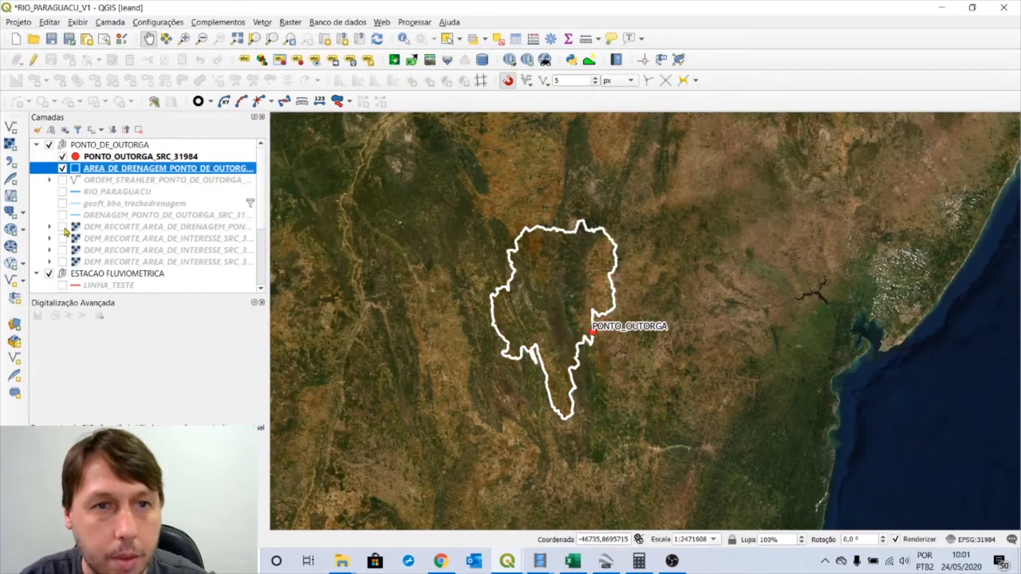
Start a new shapefile layer with polygon geometry and the project CRS, EPSG:31984 - SIRGAS 2000 / UTM zone 24S.
{"action": "scroll", "coordinate": [660, 332], "scroll_direction": "up", "scroll_amount": 1}
{"action": "left_click_drag", "start_coordinate": [629, 363], "coordinate": [634, 376]}
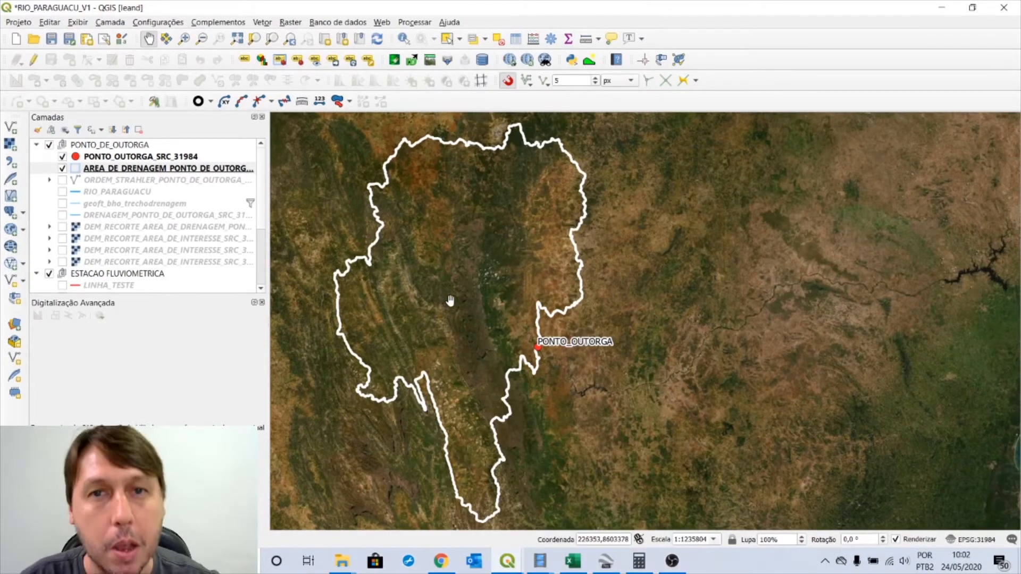
{"action": "left_click", "coordinate": [12, 281]}
{"action": "left_click", "coordinate": [563, 105]}
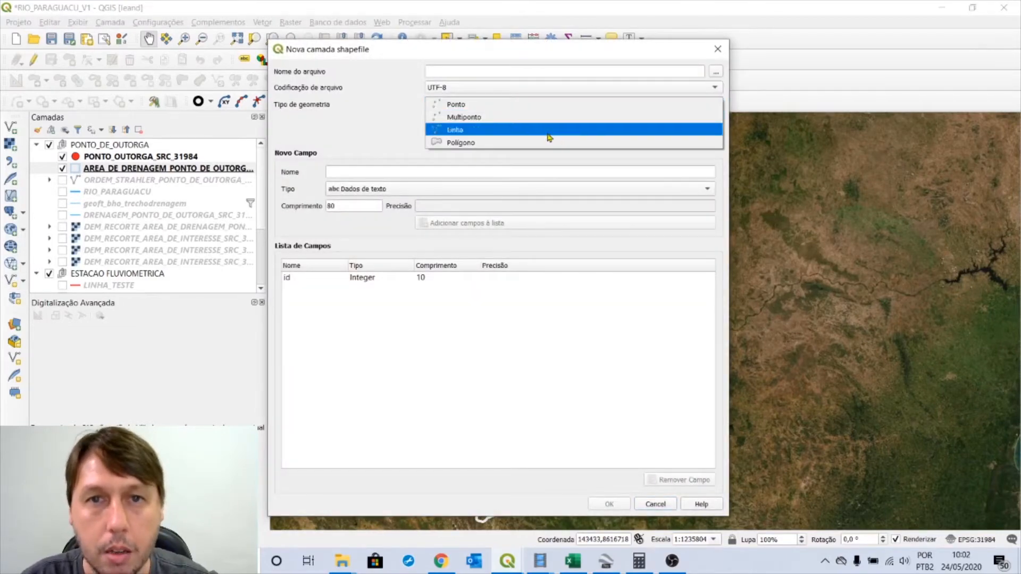
{"action": "left_click", "coordinate": [520, 141]}
{"action": "left_click", "coordinate": [387, 172]}
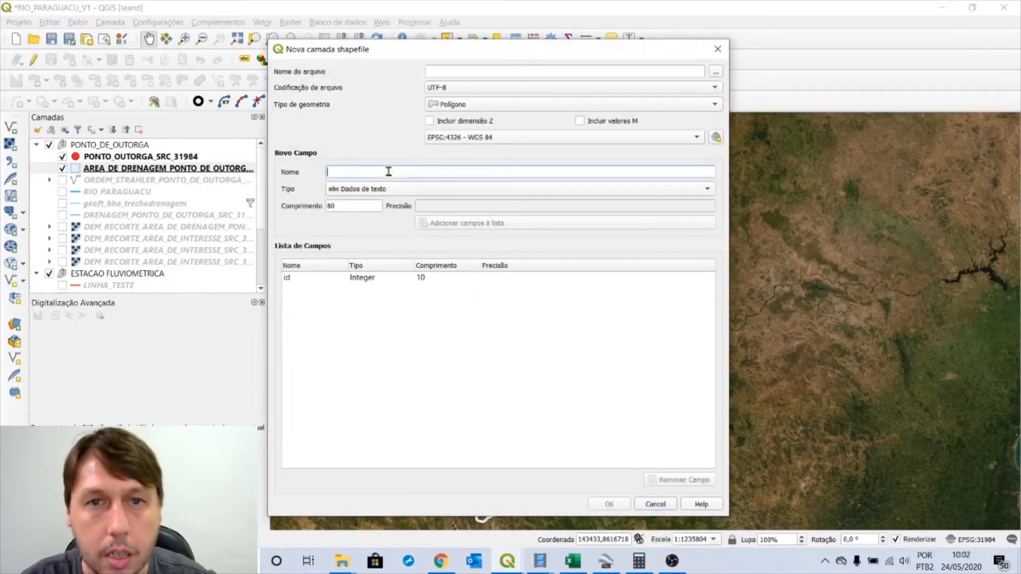
{"action": "left_click", "coordinate": [492, 137]}
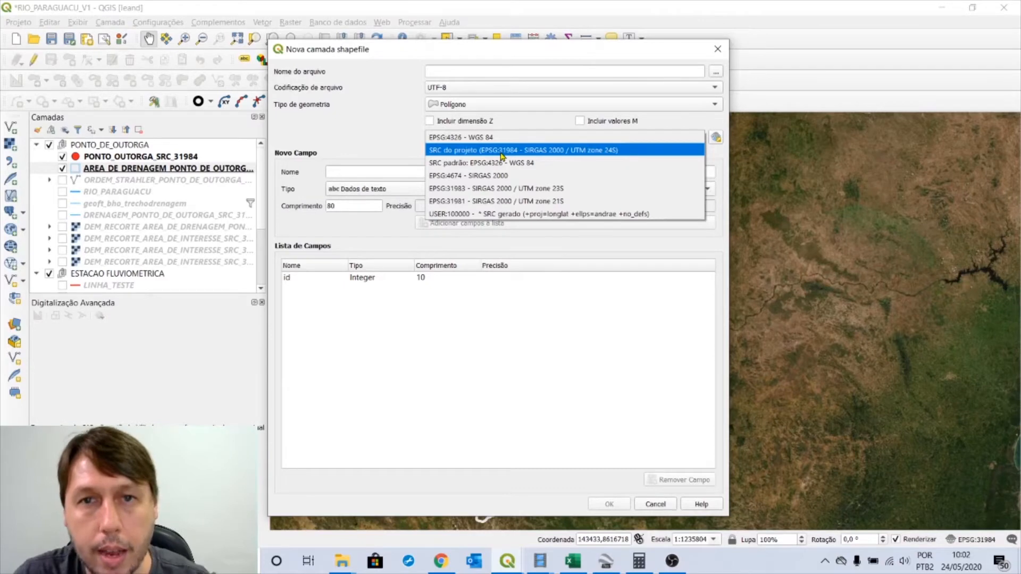
{"action": "left_click", "coordinate": [501, 155]}
Set the new shapefile's output to POLIGONO_TESTE in the Downloads folder.
{"action": "left_click", "coordinate": [457, 73]}
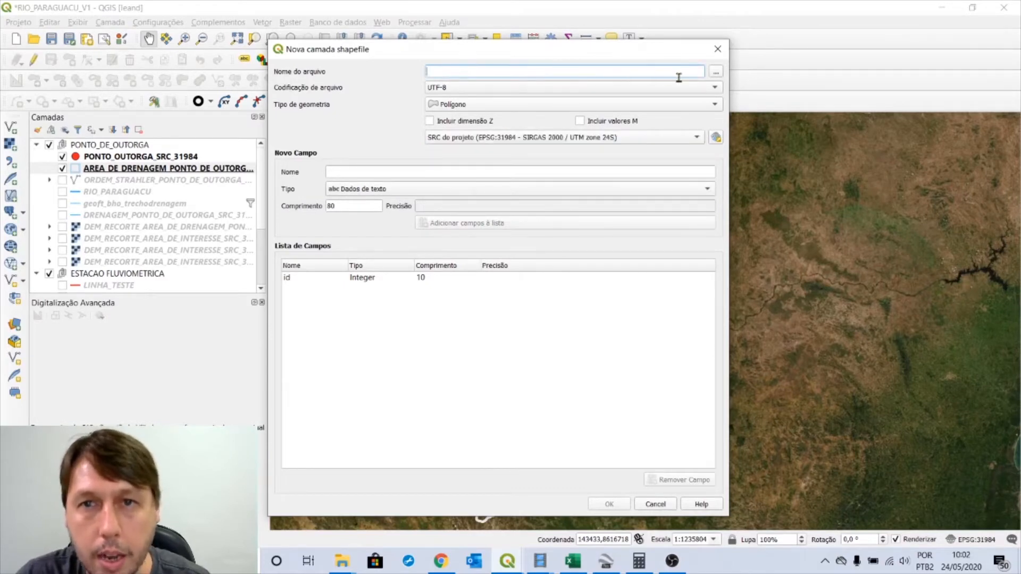
{"action": "left_click", "coordinate": [717, 72]}
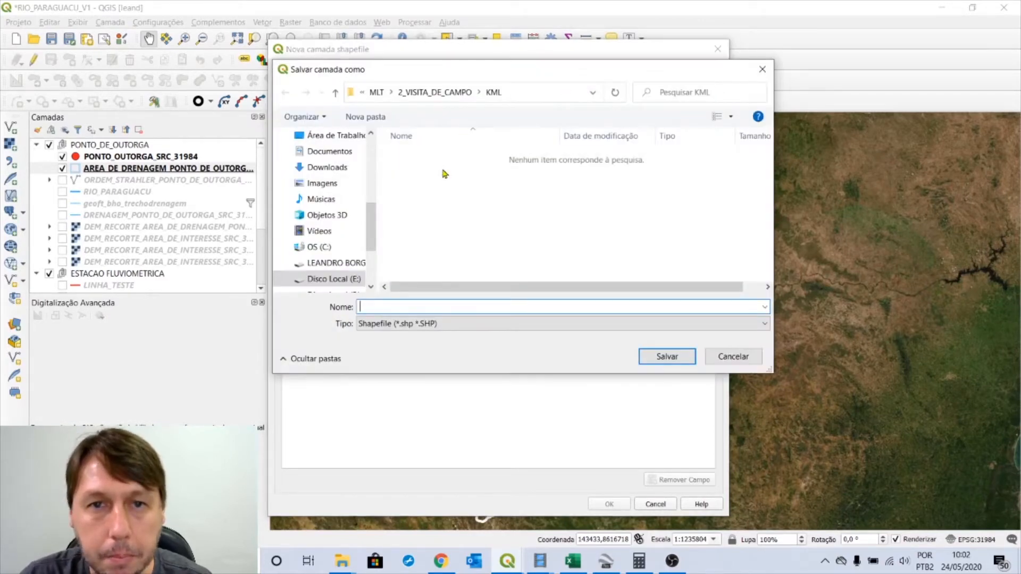
{"action": "left_click", "coordinate": [434, 93]}
{"action": "left_click", "coordinate": [327, 167]}
{"action": "left_click", "coordinate": [396, 311]}
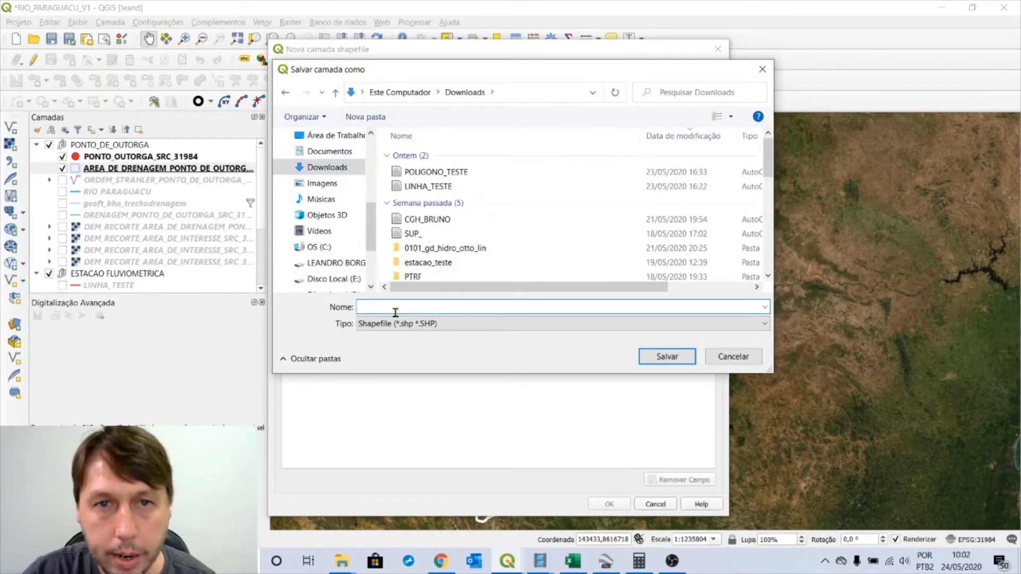
{"action": "type", "text": "poli"}
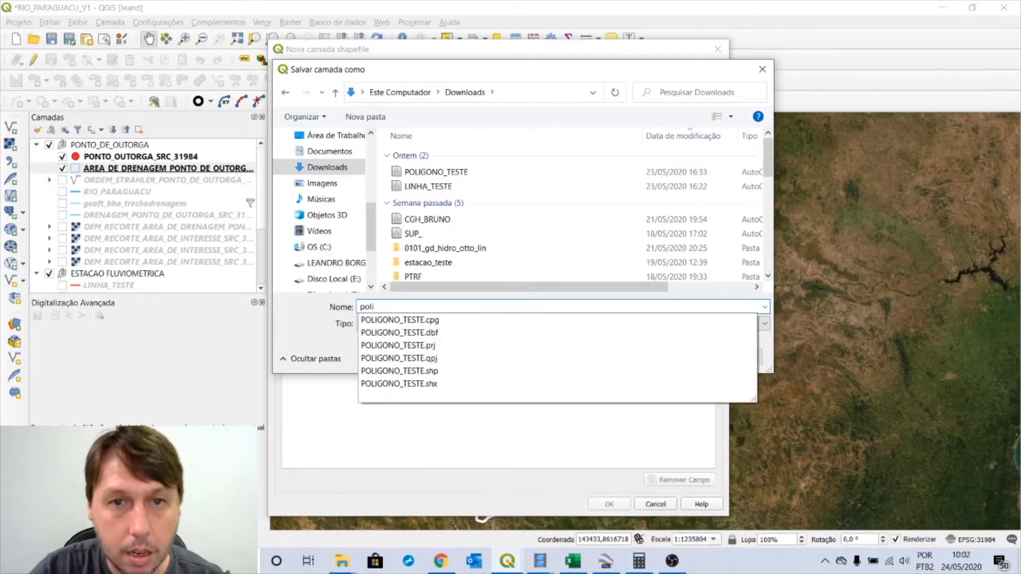
{"action": "left_click", "coordinate": [439, 320]}
{"action": "left_click_drag", "start_coordinate": [426, 308], "coordinate": [463, 308]}
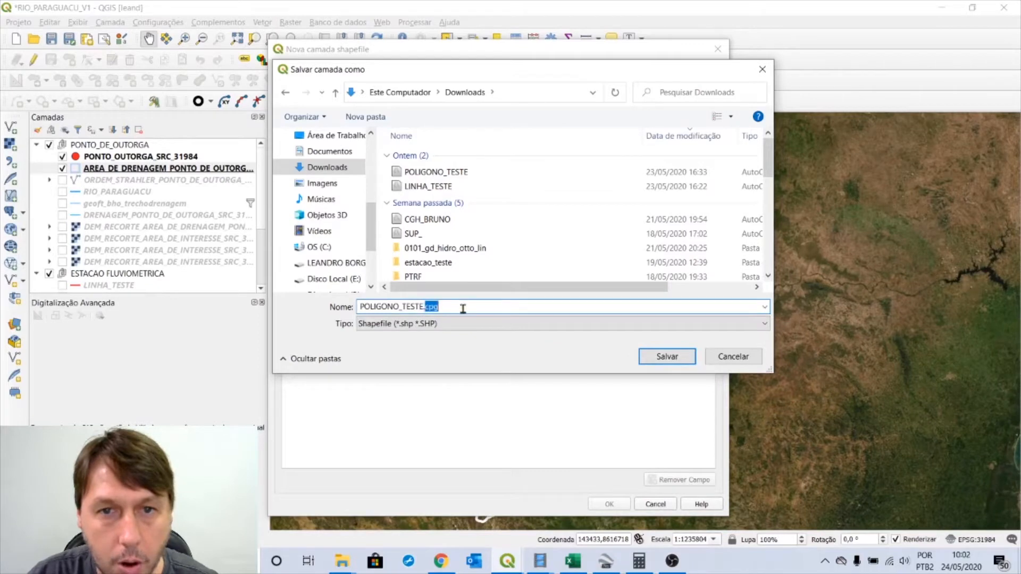
{"action": "key", "text": "BackSpace"}
{"action": "key", "text": "BackSpace"}
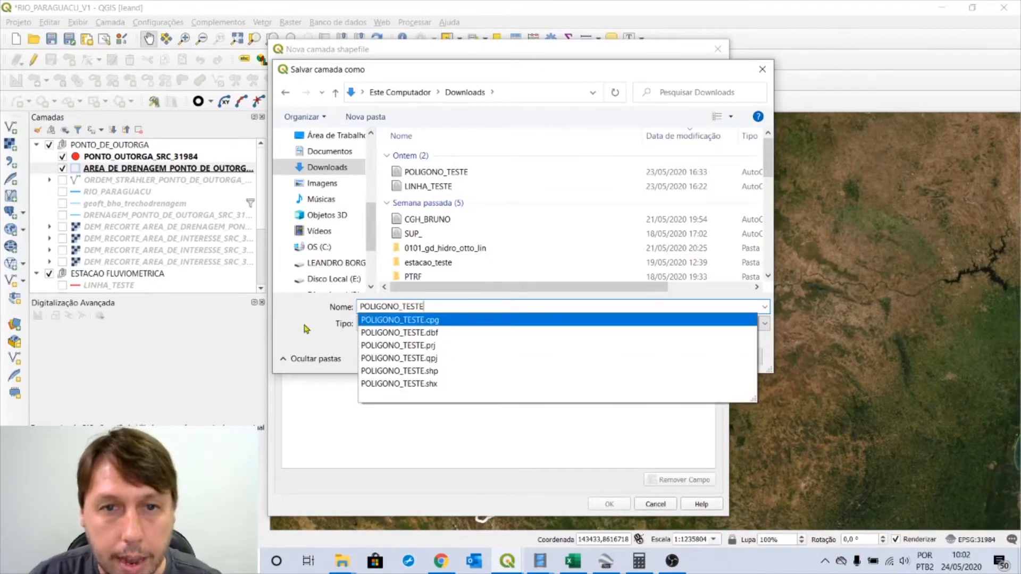
{"action": "key", "text": "Escape"}
{"action": "left_click", "coordinate": [664, 358]}
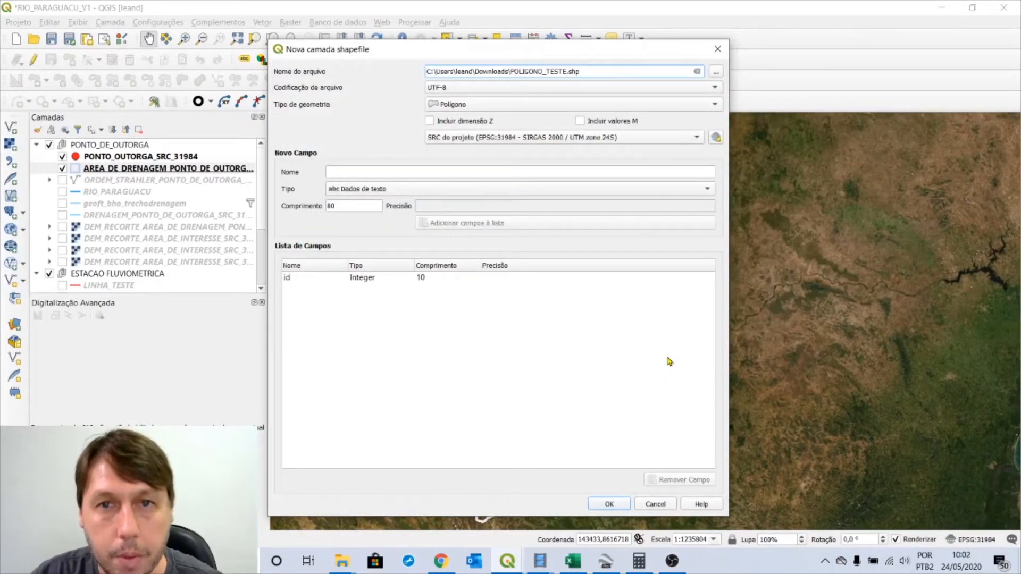
Add a text field named FORMA with length 200 to the new layer's field list.
{"action": "left_click", "coordinate": [342, 172]}
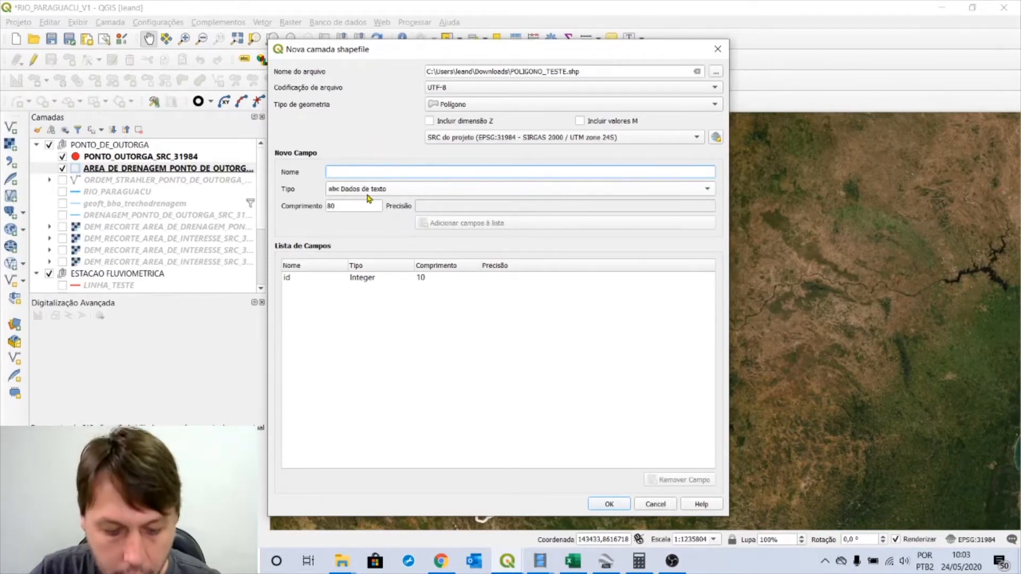
{"action": "type", "text": "fo"}
{"action": "key", "text": "BackSpace"}
{"action": "key", "text": "BackSpace"}
{"action": "key", "text": "BackSpace"}
{"action": "type", "text": "FORMA"}
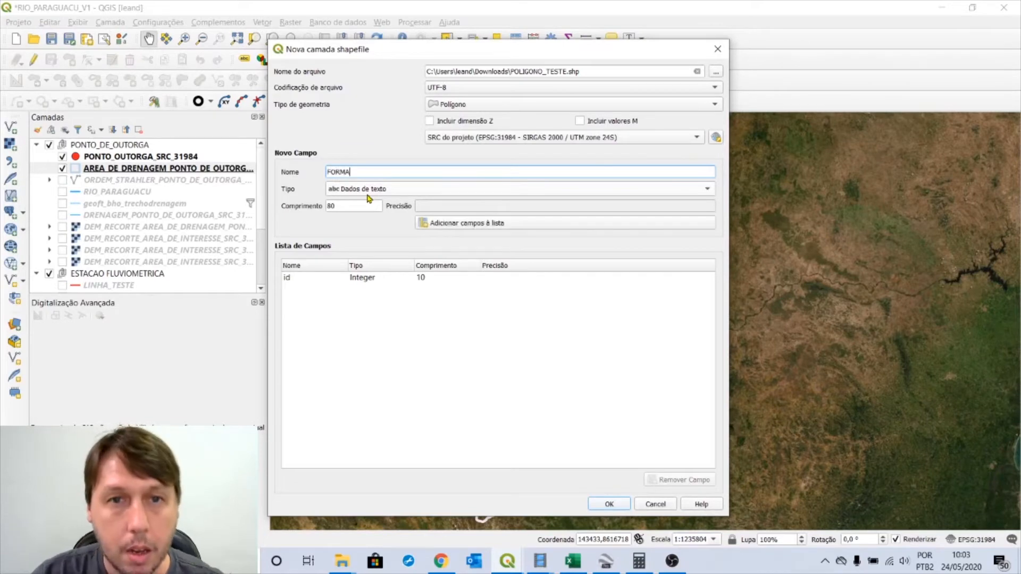
{"action": "left_click_drag", "start_coordinate": [348, 206], "coordinate": [322, 207]}
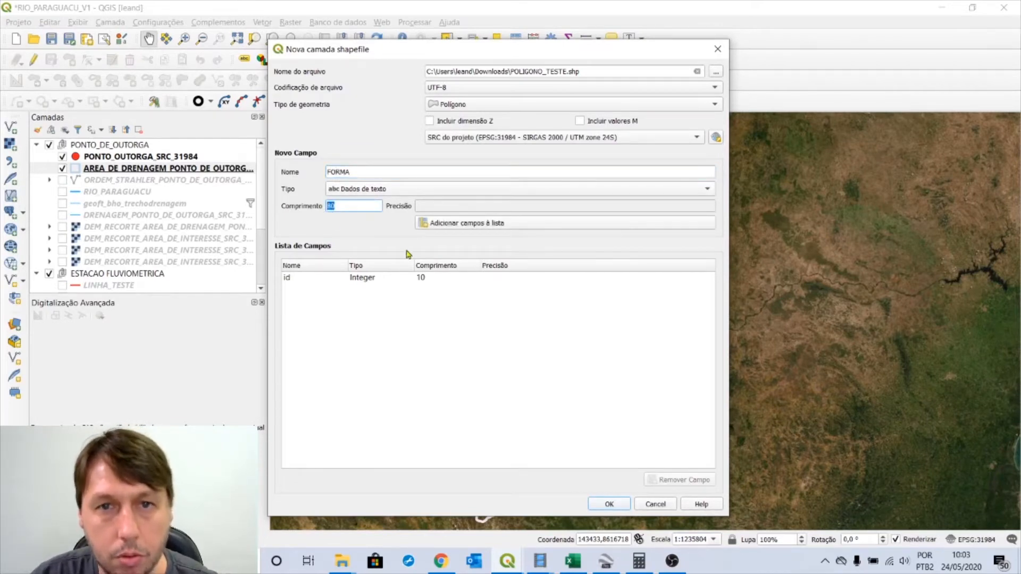
{"action": "left_click", "coordinate": [450, 227]}
Add a decimal number field named LADO_m with length 20 and precision 3.
{"action": "left_click", "coordinate": [375, 172]}
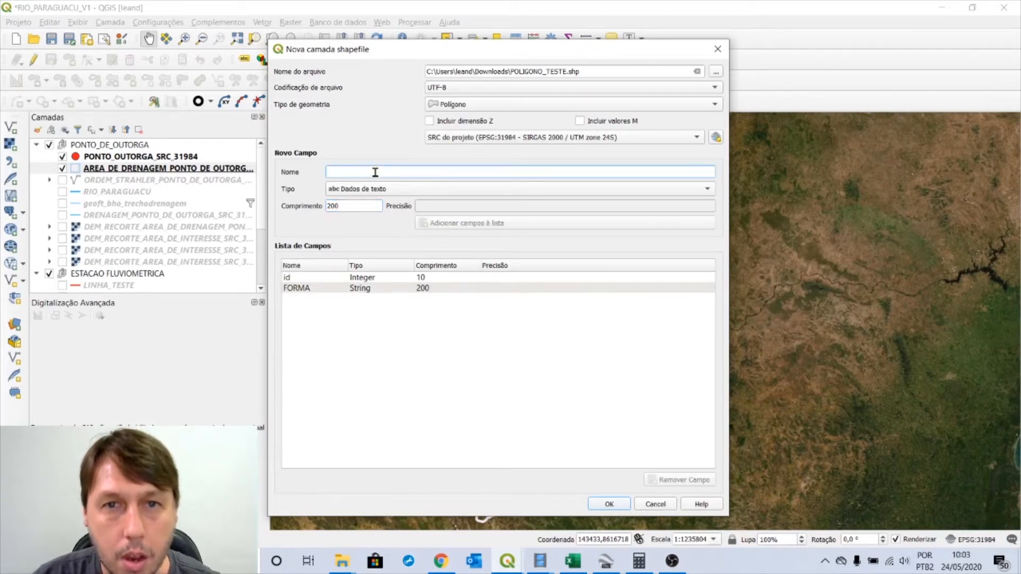
{"action": "type", "text": "LADO_m"}
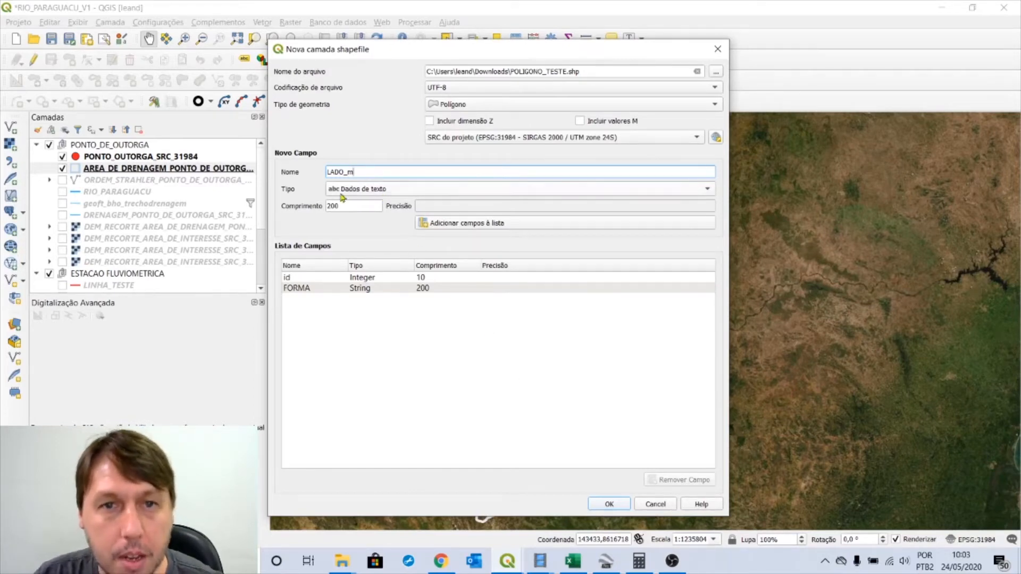
{"action": "left_click", "coordinate": [360, 193]}
{"action": "left_click", "coordinate": [364, 214]}
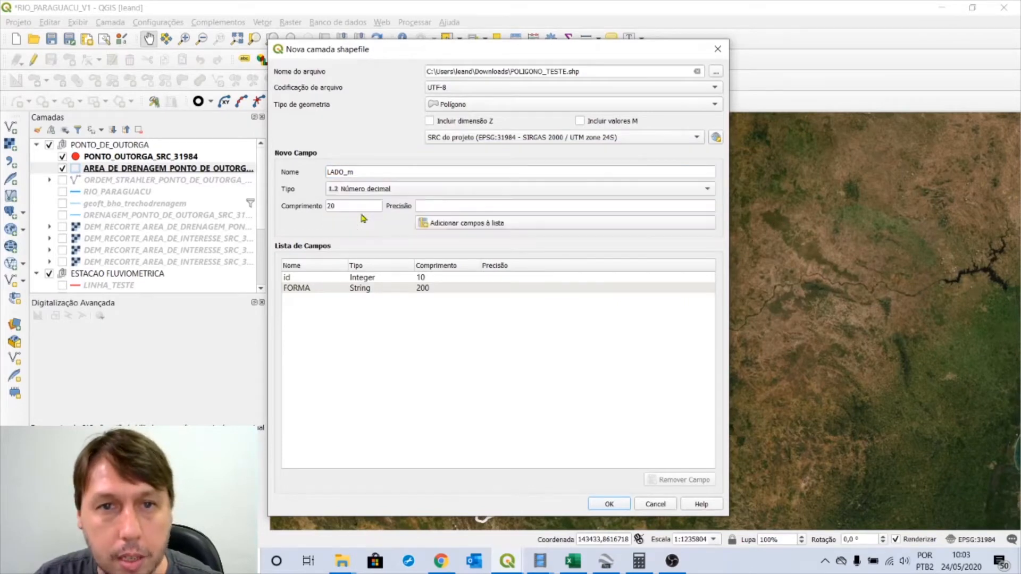
{"action": "left_click", "coordinate": [428, 210]}
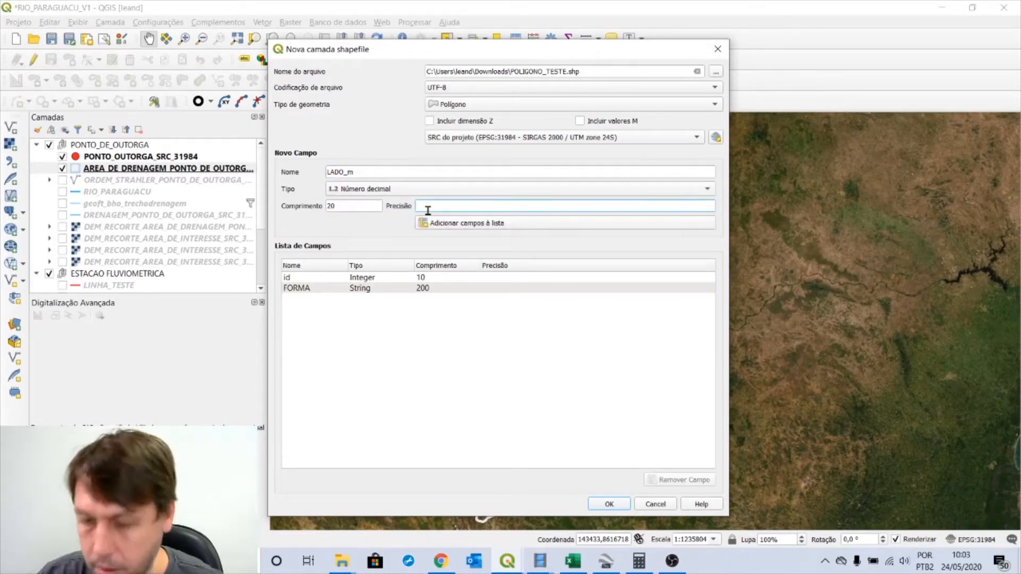
{"action": "left_click", "coordinate": [464, 224]}
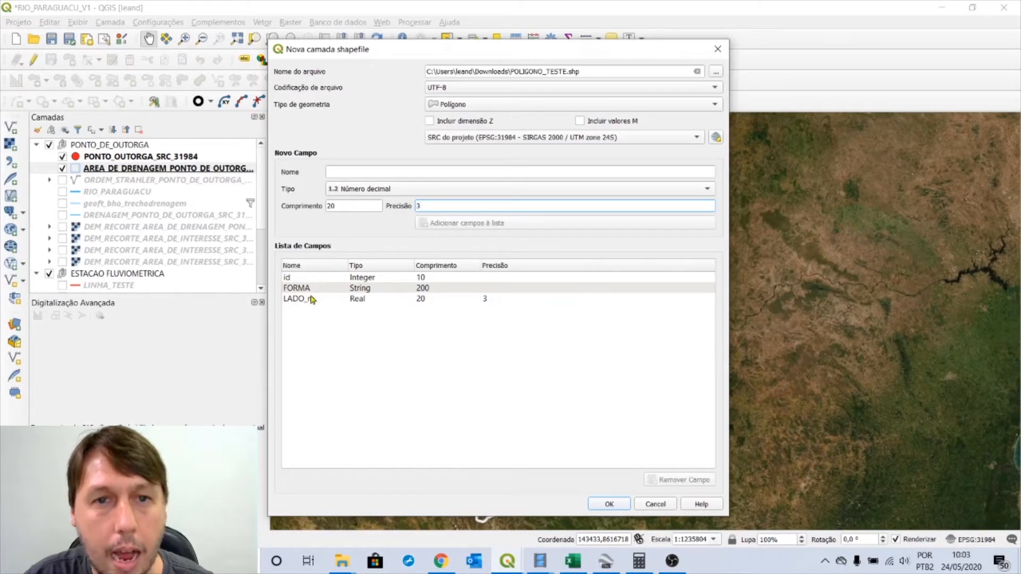
Add a decimal number field named AREA_m2 with length 20 and precision 3.
{"action": "left_click", "coordinate": [353, 172]}
{"action": "type", "text": "a"}
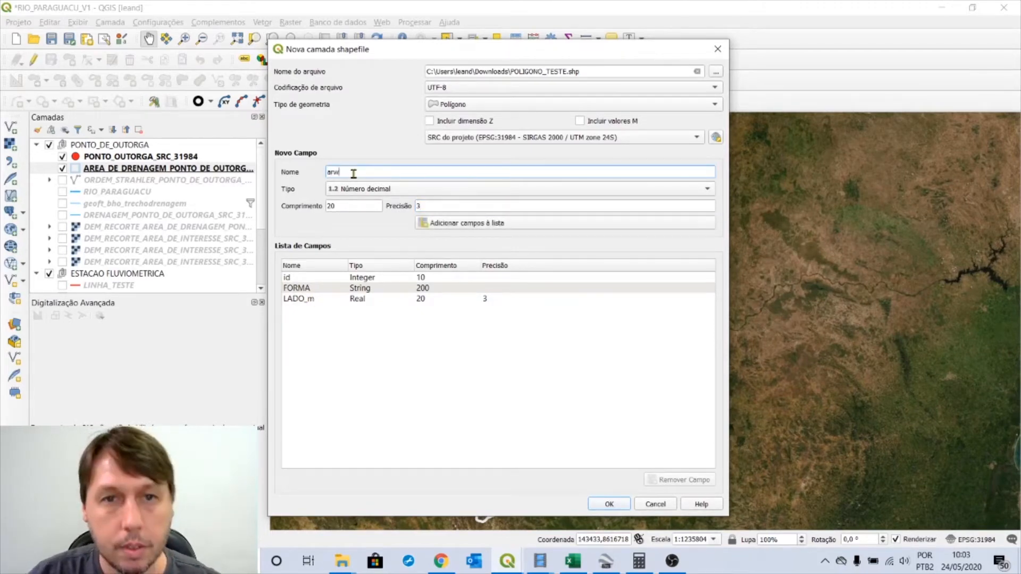
{"action": "key", "text": "BackSpace"}
{"action": "type", "text": "ARE"}
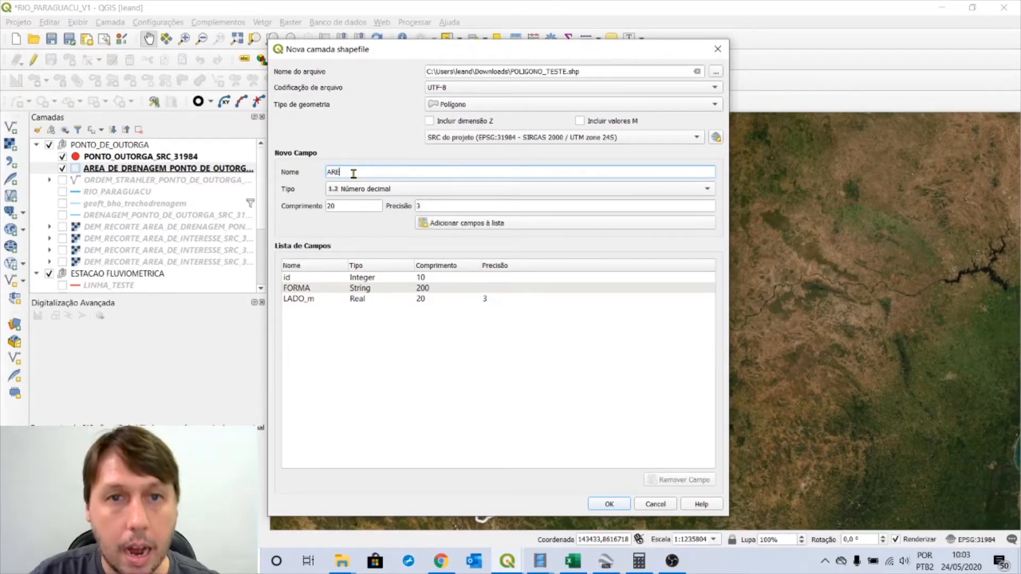
{"action": "type", "text": "A_m2"}
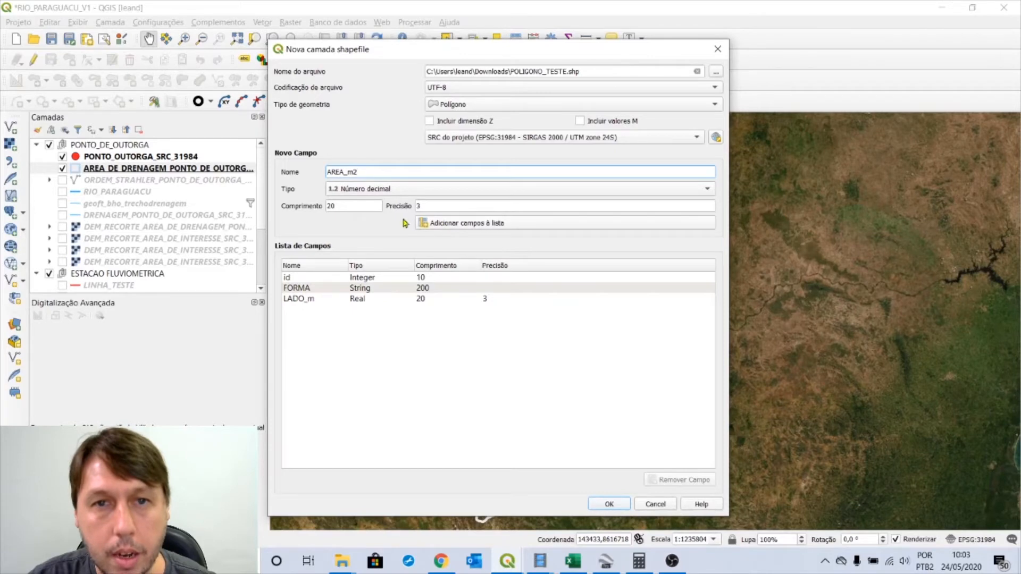
{"action": "left_click", "coordinate": [470, 228]}
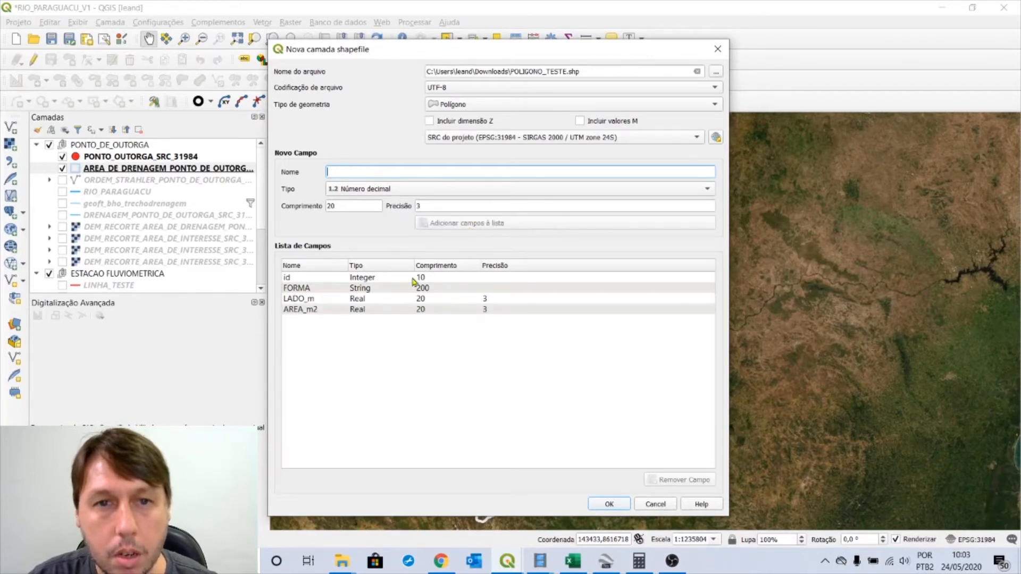
Add a decimal number field named A_Q_m2_A with length 20 and precision 3, copying its name for reuse.
{"action": "left_click", "coordinate": [358, 172]}
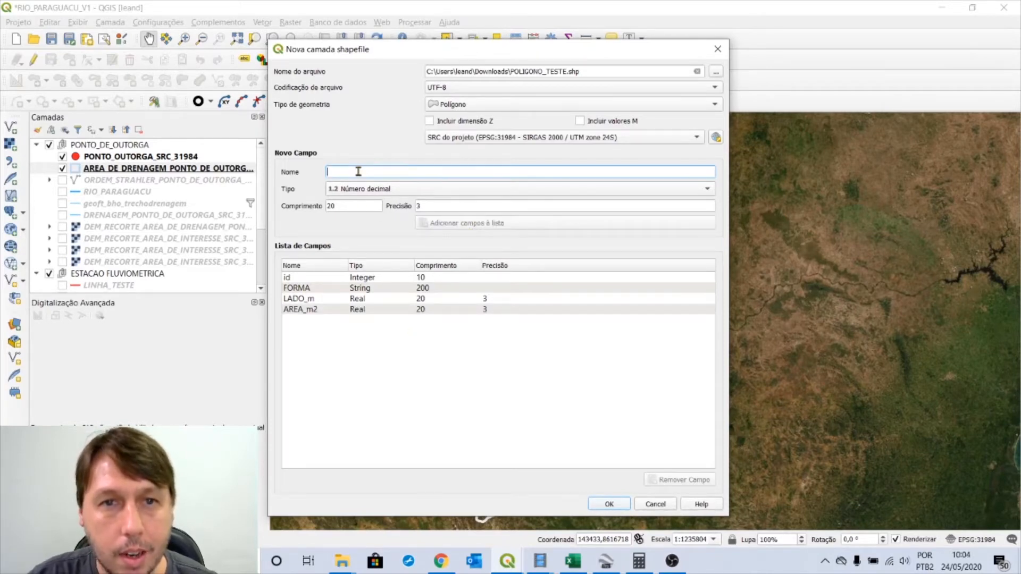
{"action": "type", "text": "a"}
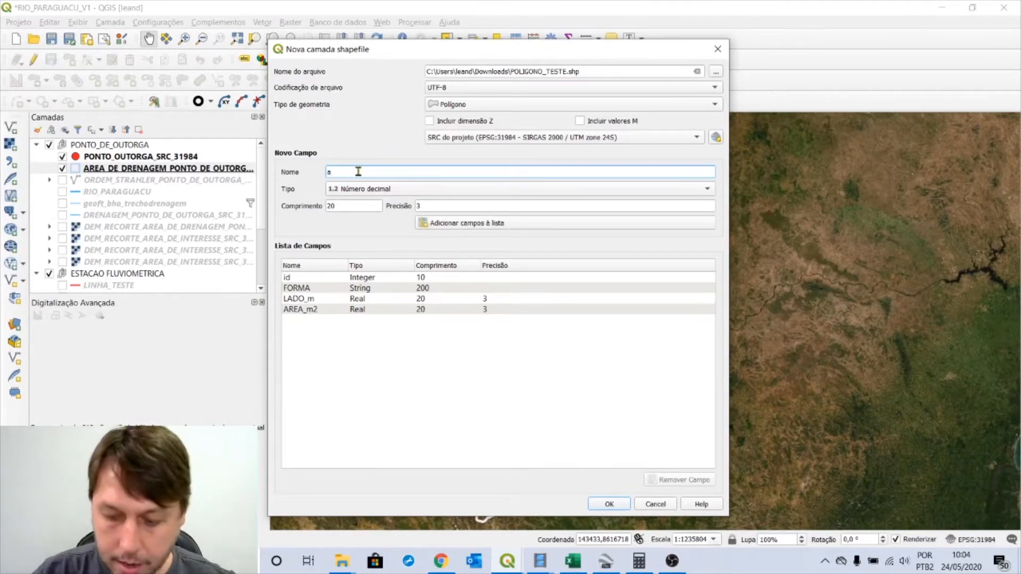
{"action": "key", "text": "BackSpace"}
{"action": "key", "text": "BackSpace"}
{"action": "key", "text": "BackSpace"}
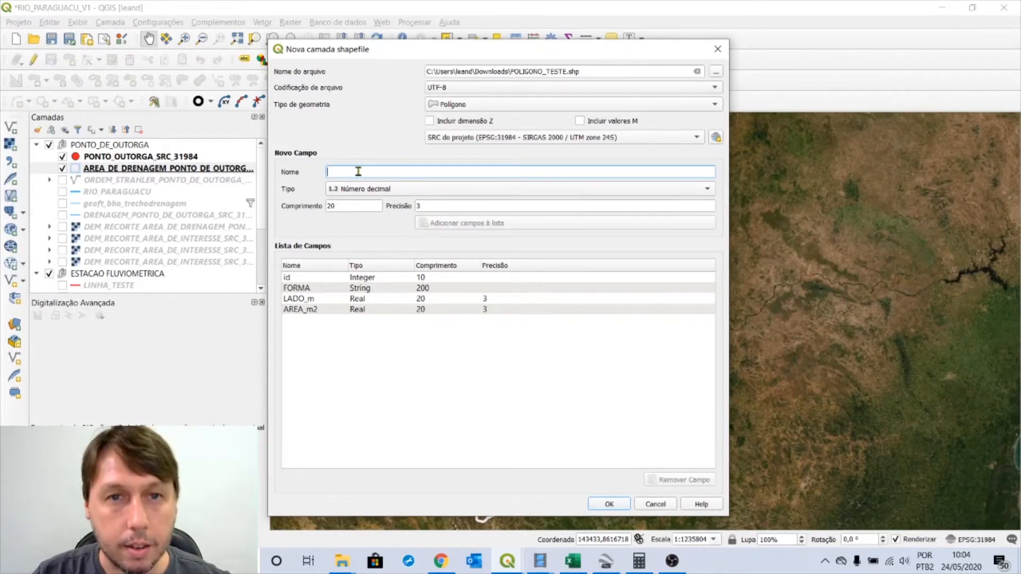
{"action": "type", "text": "A_QGIS_m2"}
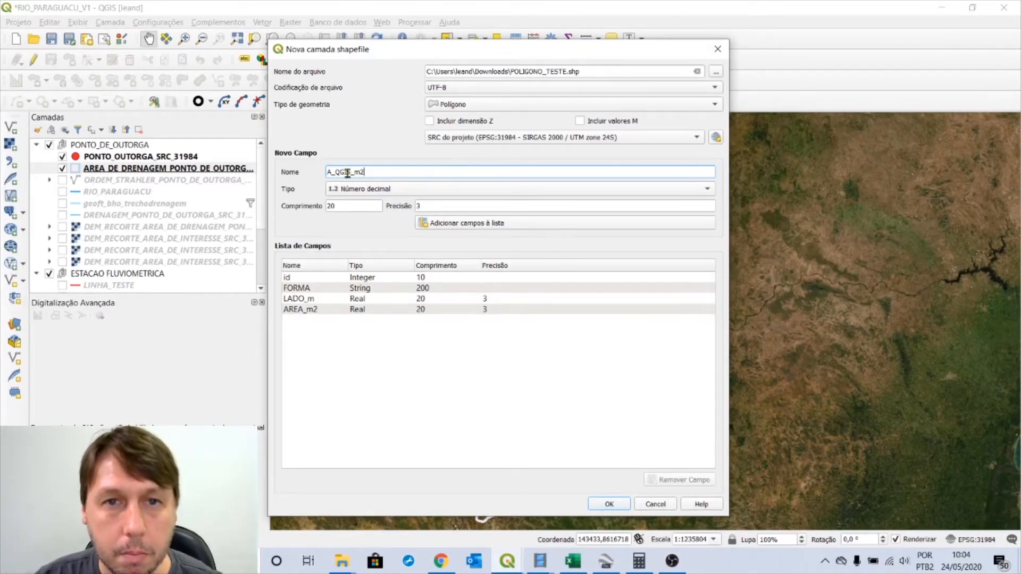
{"action": "left_click_drag", "start_coordinate": [351, 172], "coordinate": [335, 172]}
{"action": "key", "text": "BackSpace"}
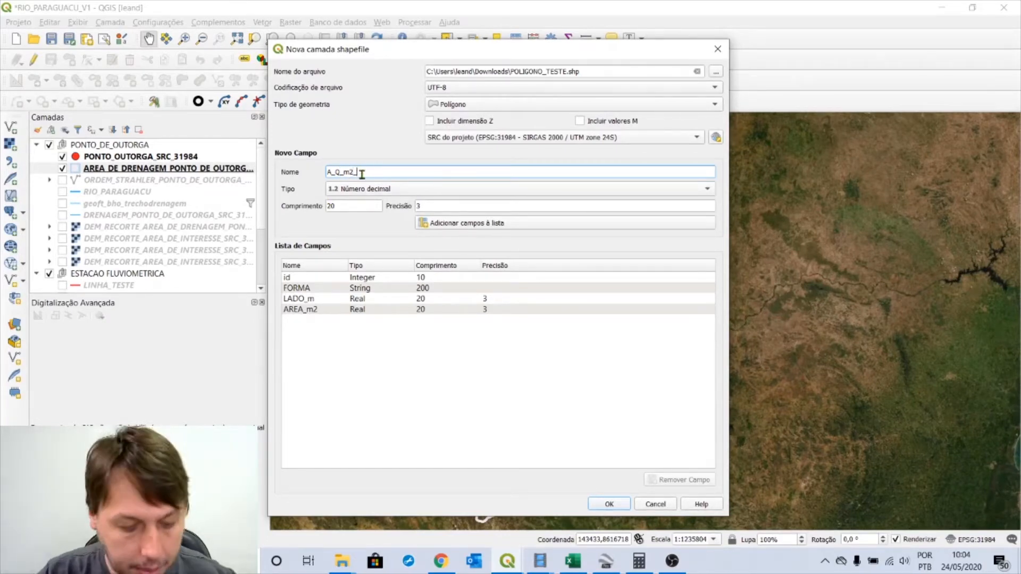
{"action": "type", "text": "_A"}
{"action": "left_click_drag", "start_coordinate": [380, 172], "coordinate": [322, 172]}
{"action": "key", "text": "ctrl+c"}
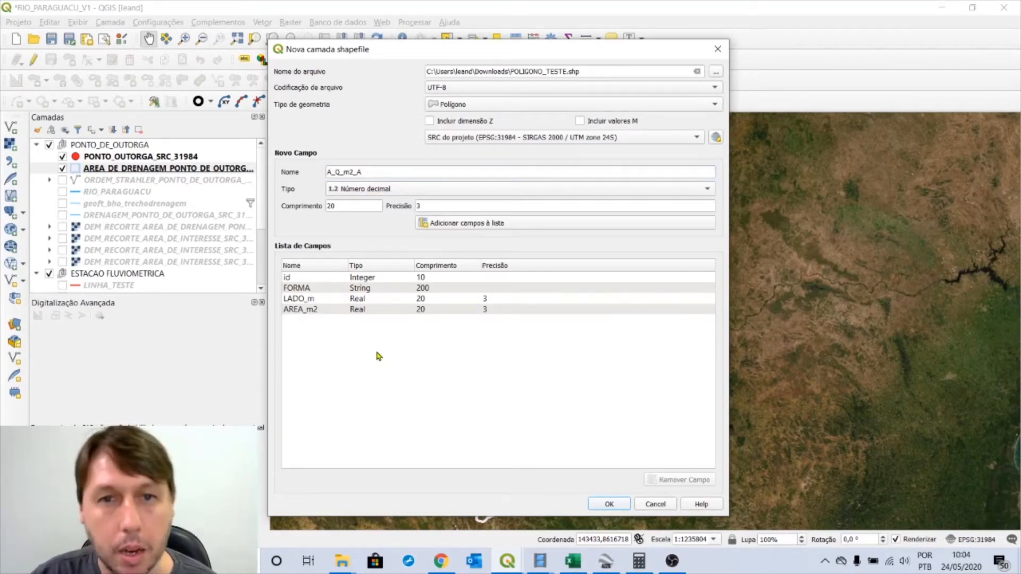
{"action": "left_click", "coordinate": [454, 227]}
Add a decimal number field named A_Q_m2_D, length 20 and precision 3, and create the shapefile, replacing the existing file.
{"action": "left_click", "coordinate": [374, 173]}
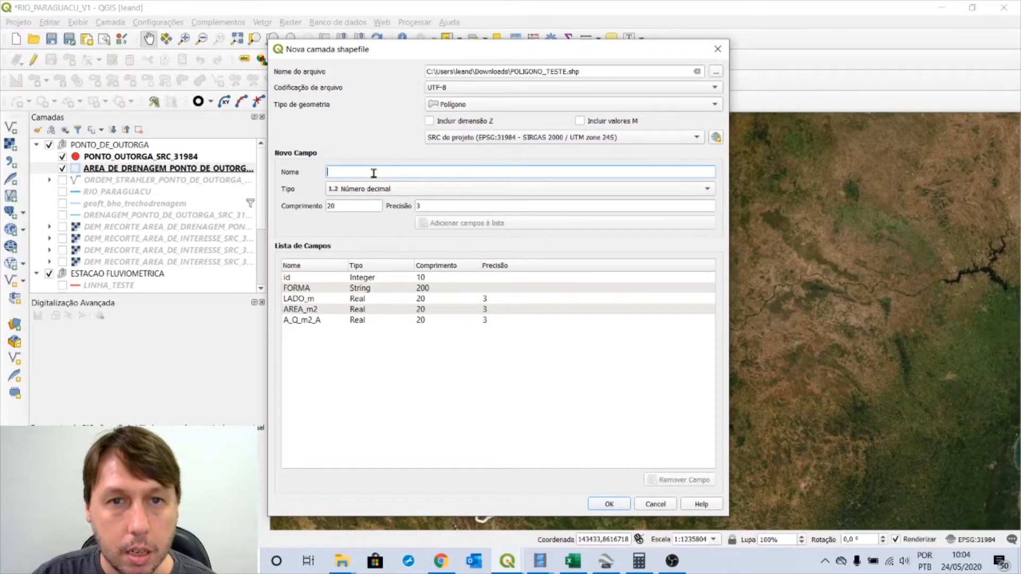
{"action": "key", "text": "ctrl+v"}
{"action": "key", "text": "BackSpace"}
{"action": "type", "text": "D"}
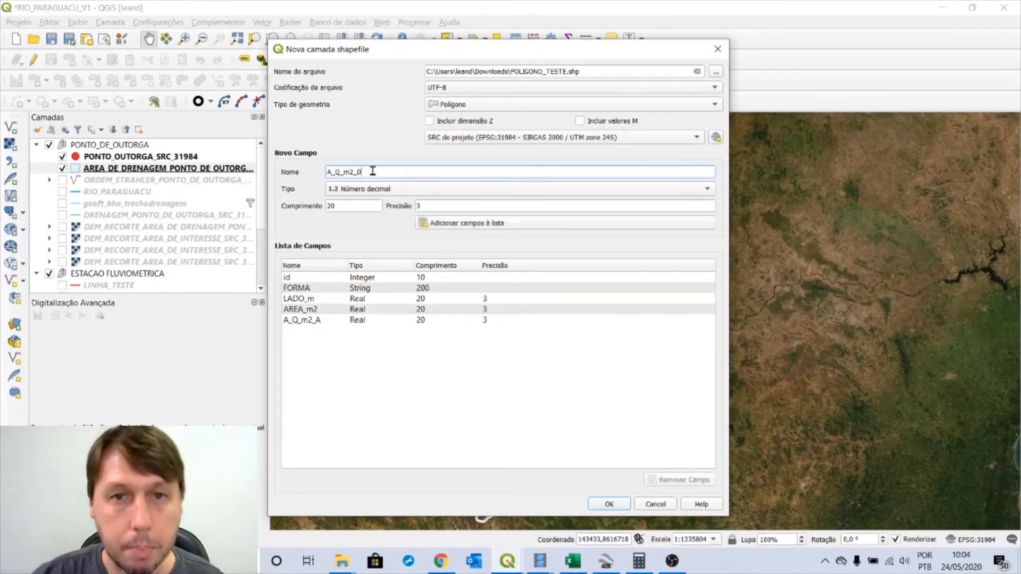
{"action": "left_click", "coordinate": [482, 223]}
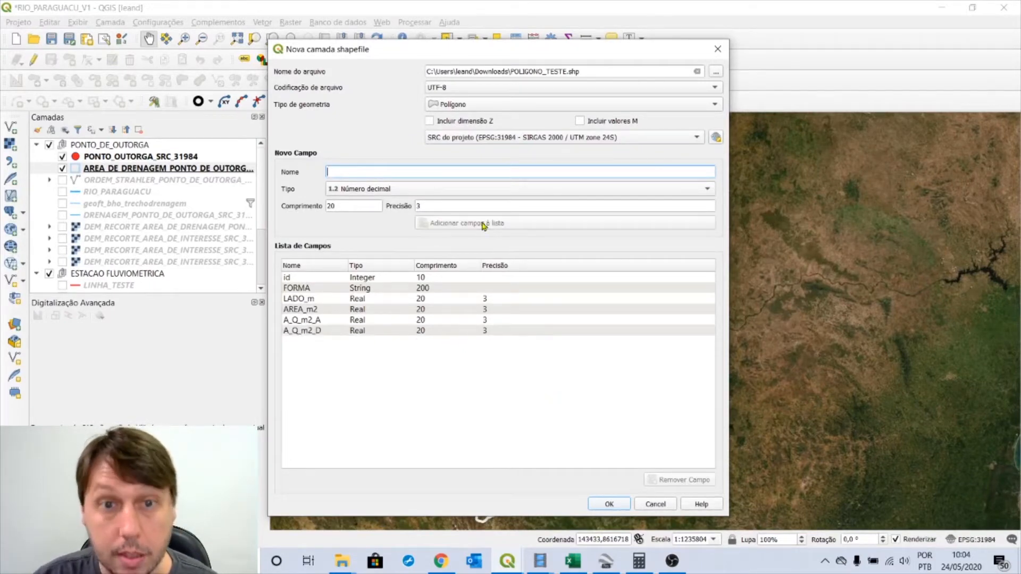
{"action": "left_click", "coordinate": [607, 504]}
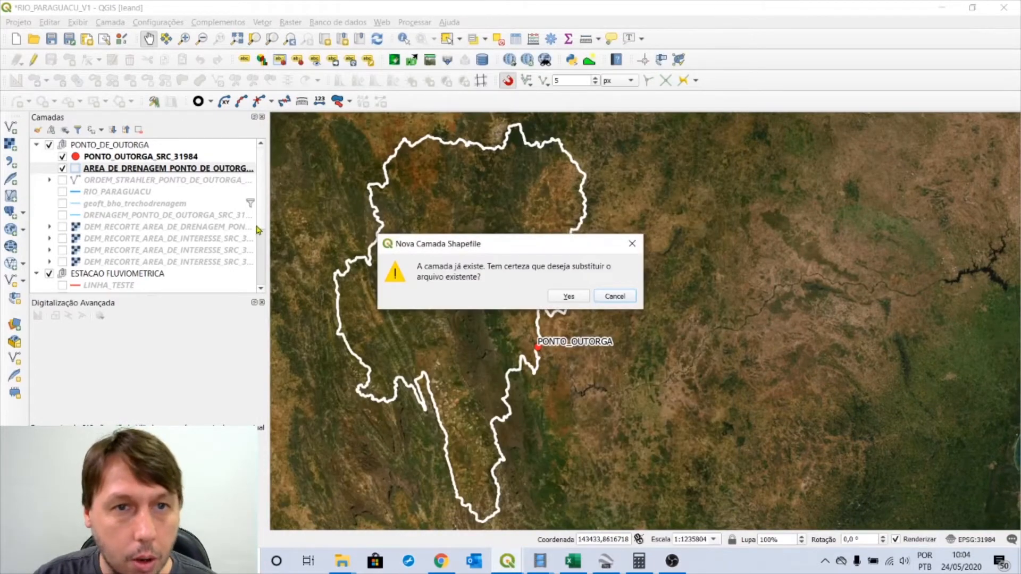
{"action": "left_click", "coordinate": [570, 298]}
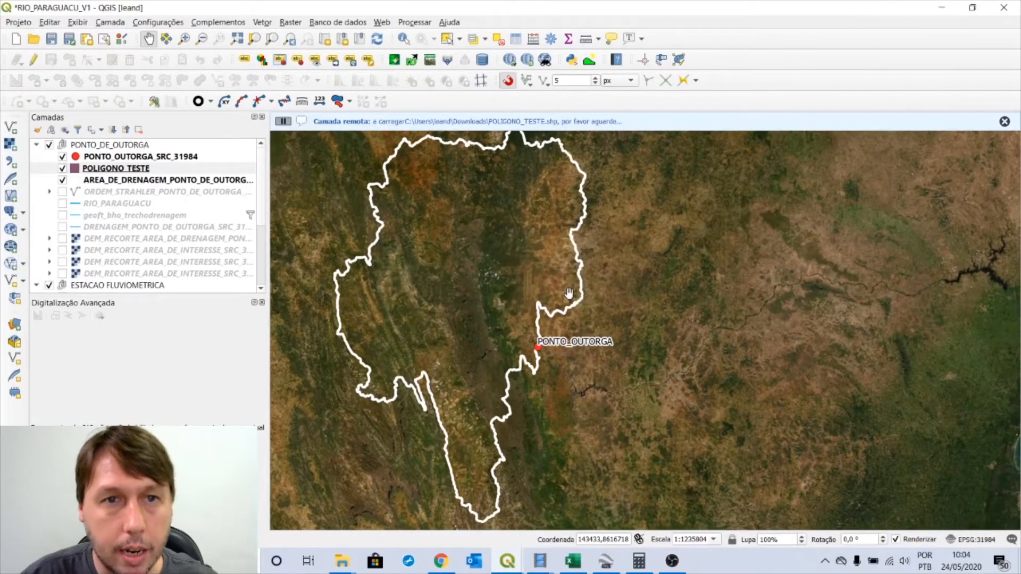
Put the POLIGONO_TESTE layer into edit mode and start the Add Polygon tool over the farmland east of the river.
{"action": "left_click", "coordinate": [92, 171]}
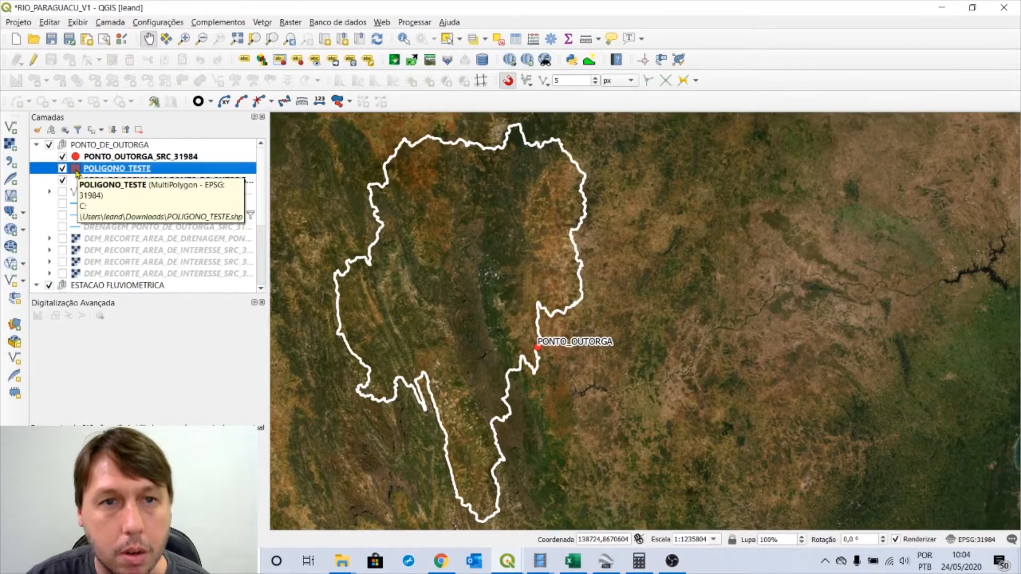
{"action": "left_click_drag", "start_coordinate": [433, 354], "coordinate": [422, 160]}
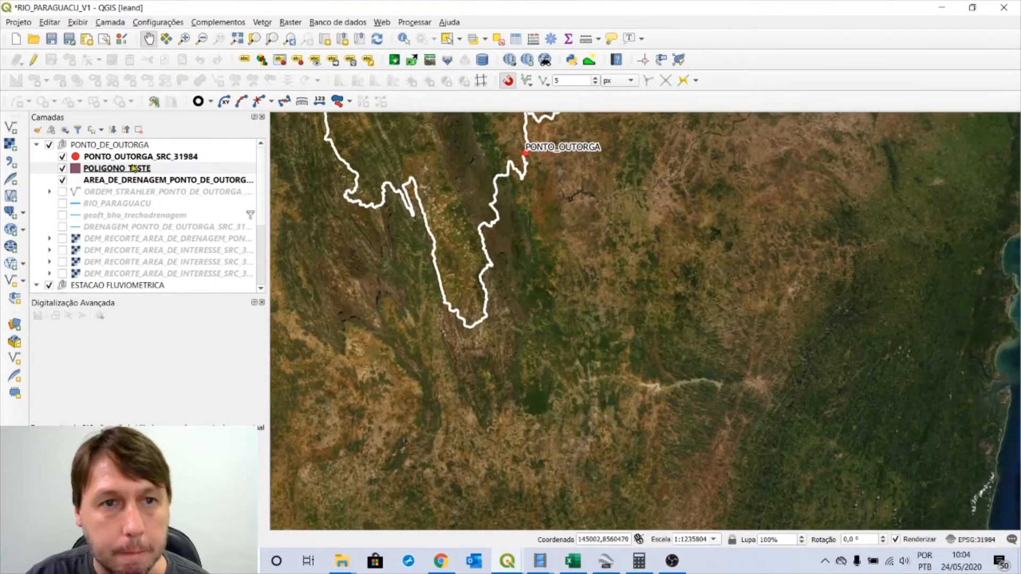
{"action": "left_click", "coordinate": [104, 169]}
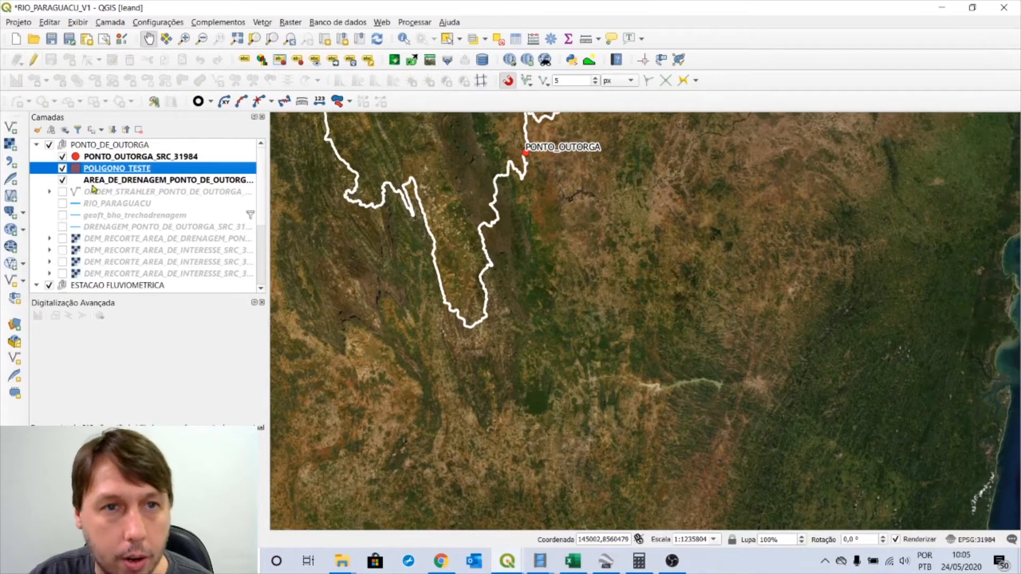
{"action": "left_click", "coordinate": [34, 61]}
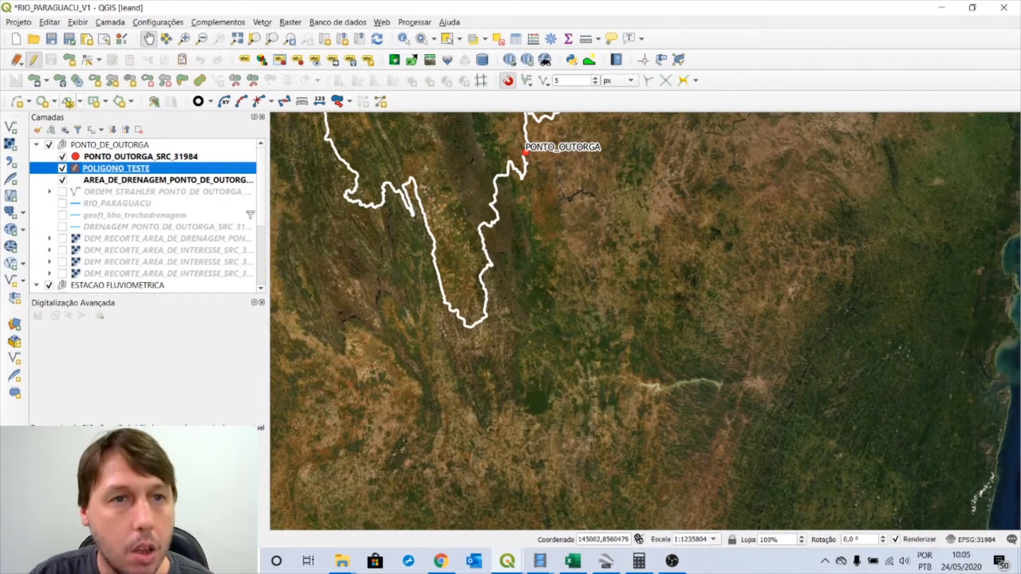
{"action": "left_click", "coordinate": [68, 59]}
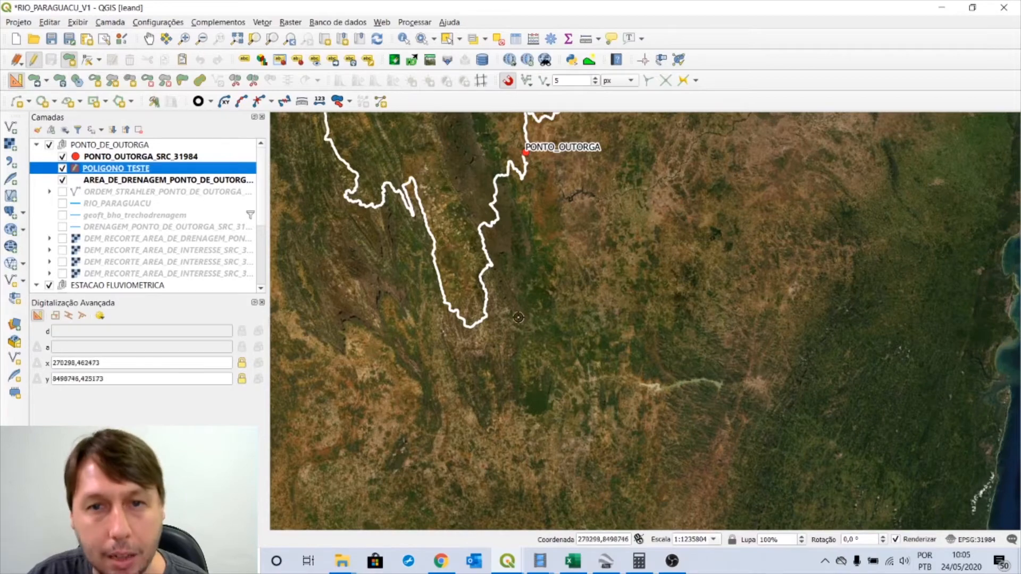
{"action": "scroll", "coordinate": [441, 319], "scroll_direction": "up", "scroll_amount": 2}
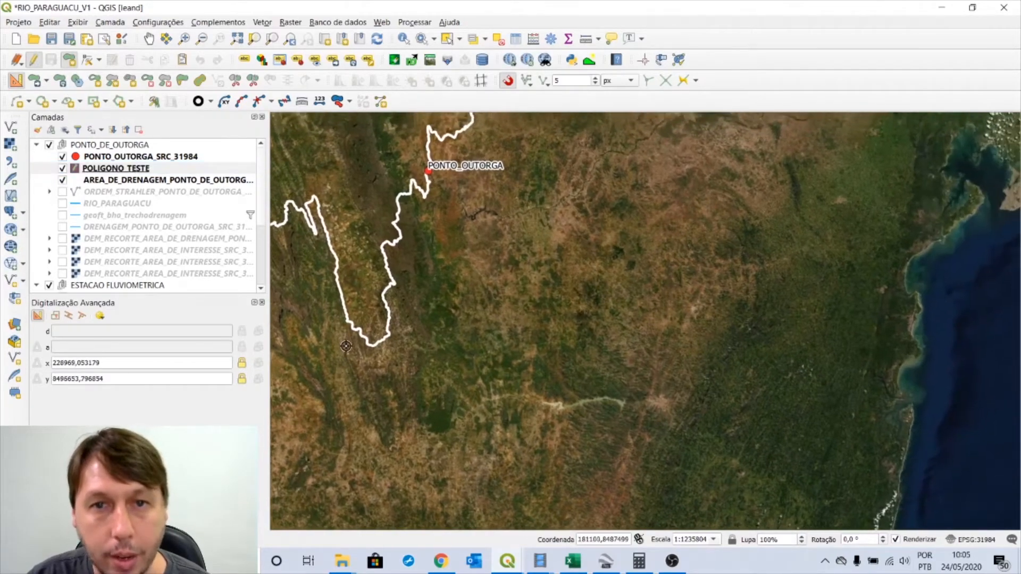
{"action": "scroll", "coordinate": [439, 217], "scroll_direction": "up", "scroll_amount": 2}
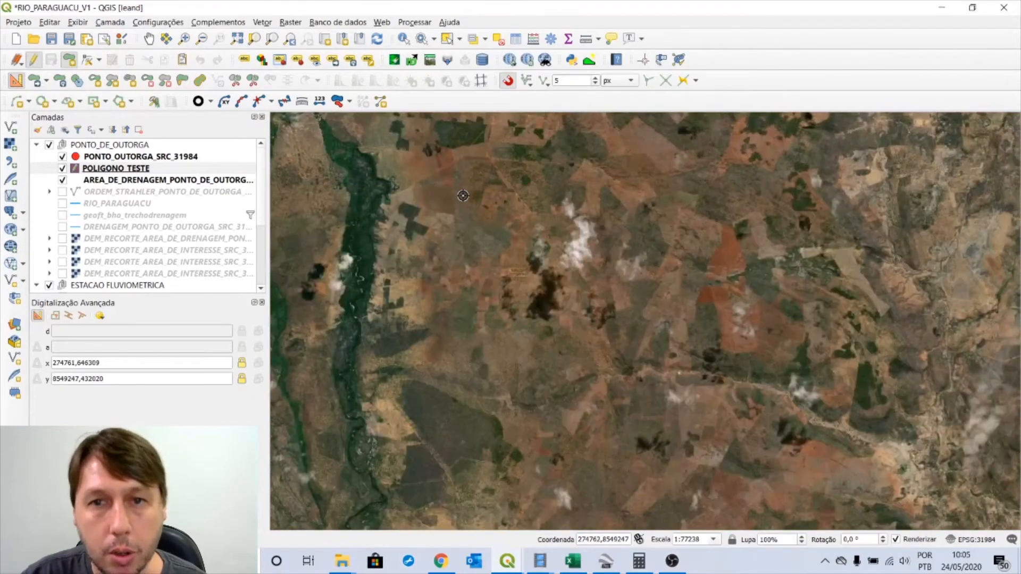
{"action": "scroll", "coordinate": [449, 220], "scroll_direction": "up", "scroll_amount": 1}
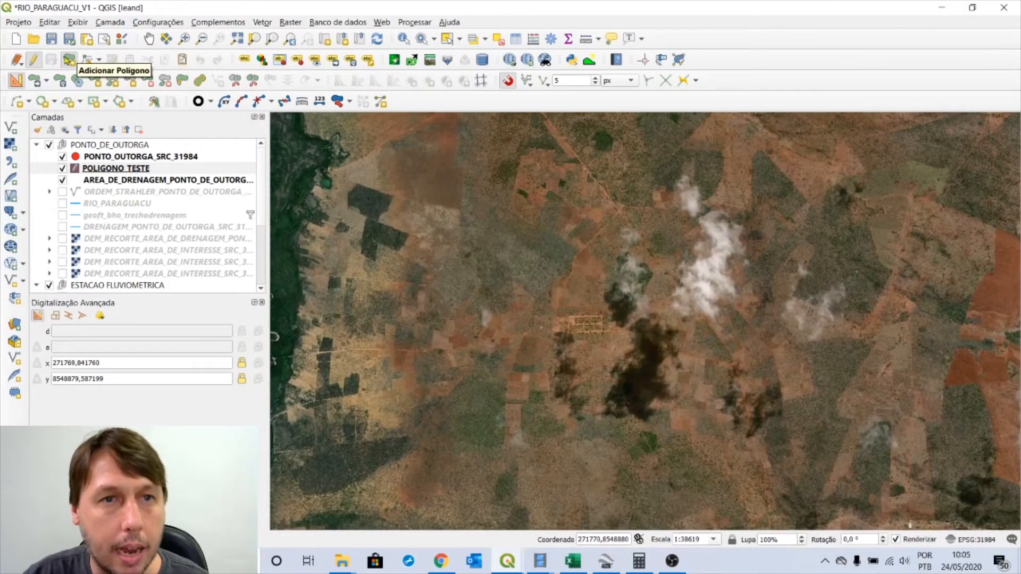
Hide the Advanced Digitizing panel, show it again, and enable its construction tools for the polygon.
{"action": "left_click", "coordinate": [383, 222]}
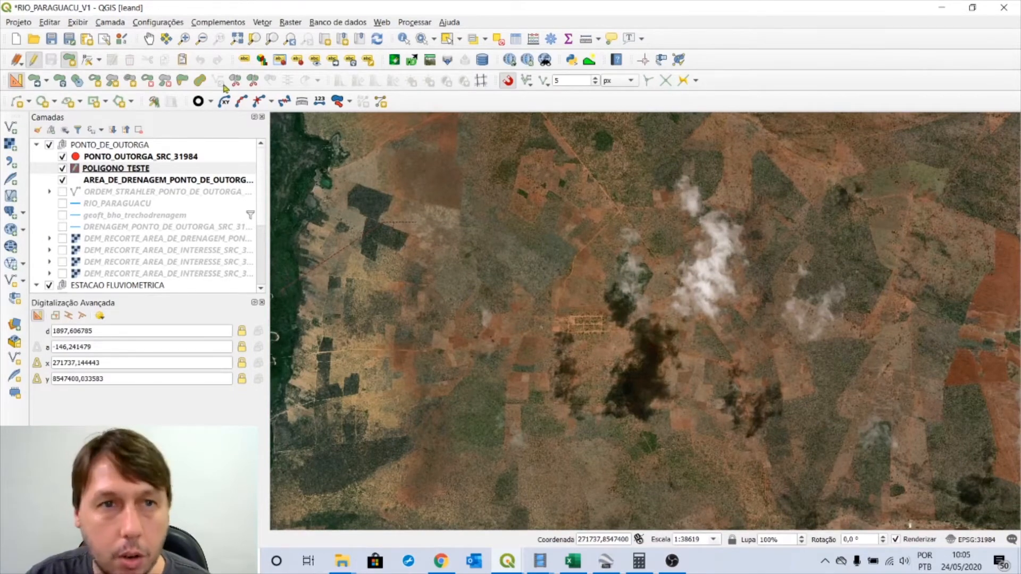
{"action": "right_click", "coordinate": [658, 71]}
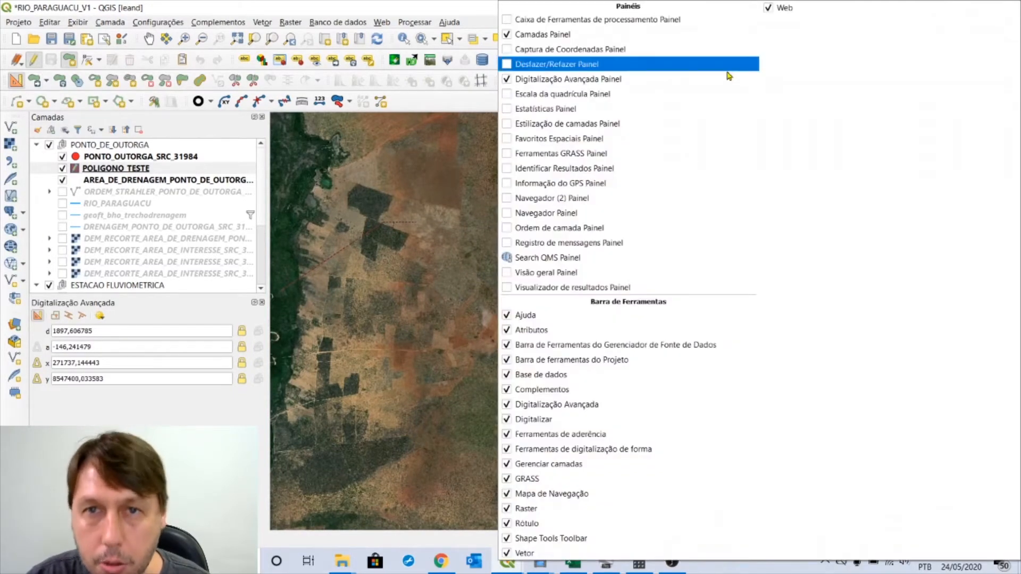
{"action": "left_click", "coordinate": [199, 9]}
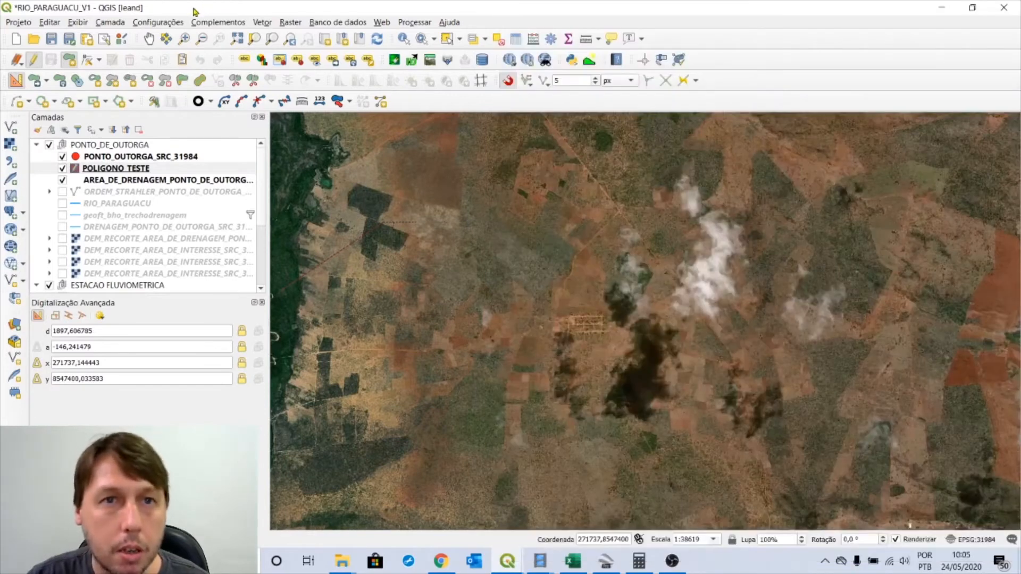
{"action": "right_click", "coordinate": [192, 12]}
{"action": "left_click", "coordinate": [695, 104]}
{"action": "right_click", "coordinate": [779, 87]}
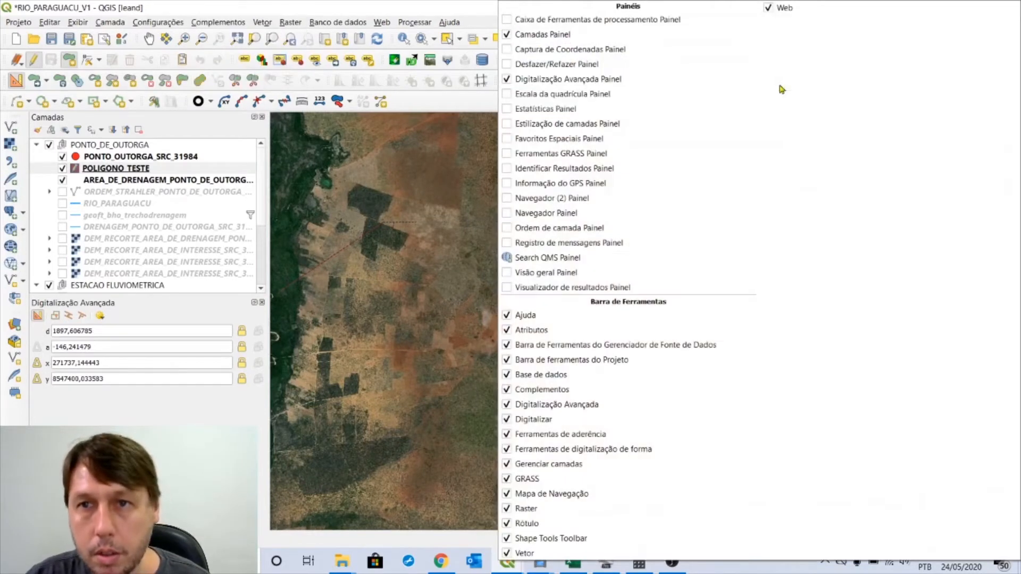
{"action": "left_click", "coordinate": [508, 79]}
{"action": "right_click", "coordinate": [738, 83]}
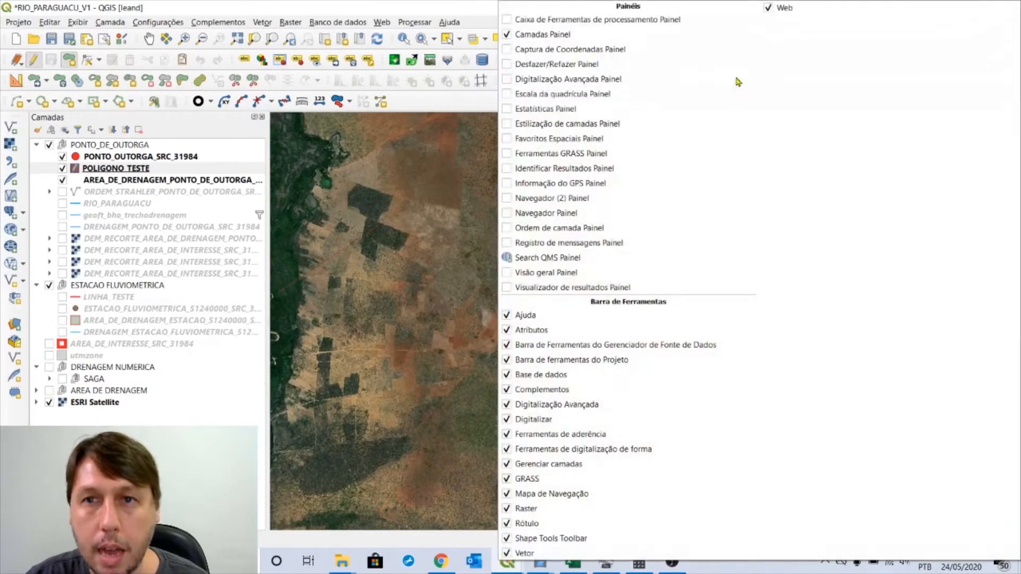
{"action": "left_click", "coordinate": [509, 79]}
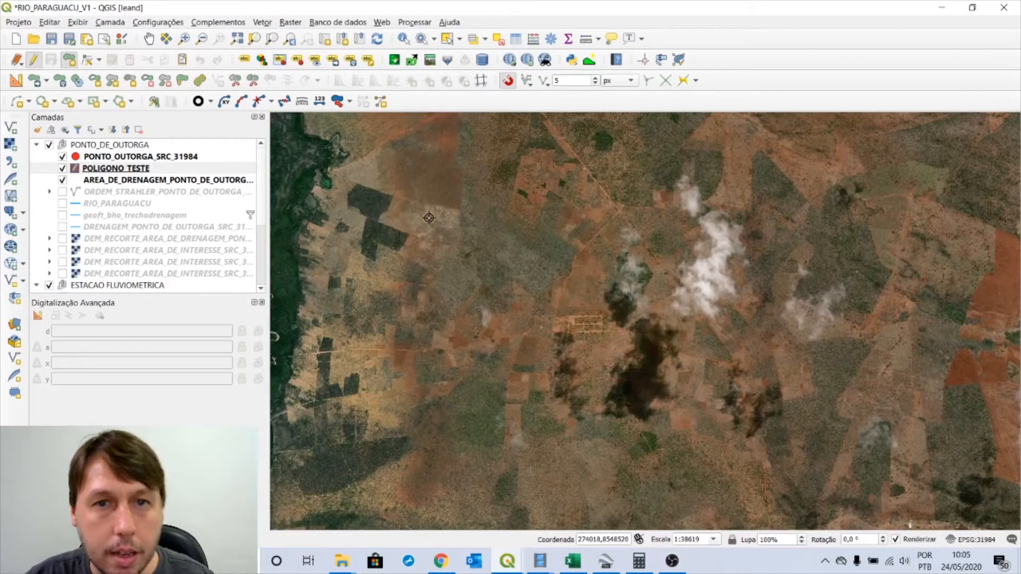
{"action": "left_click", "coordinate": [38, 316]}
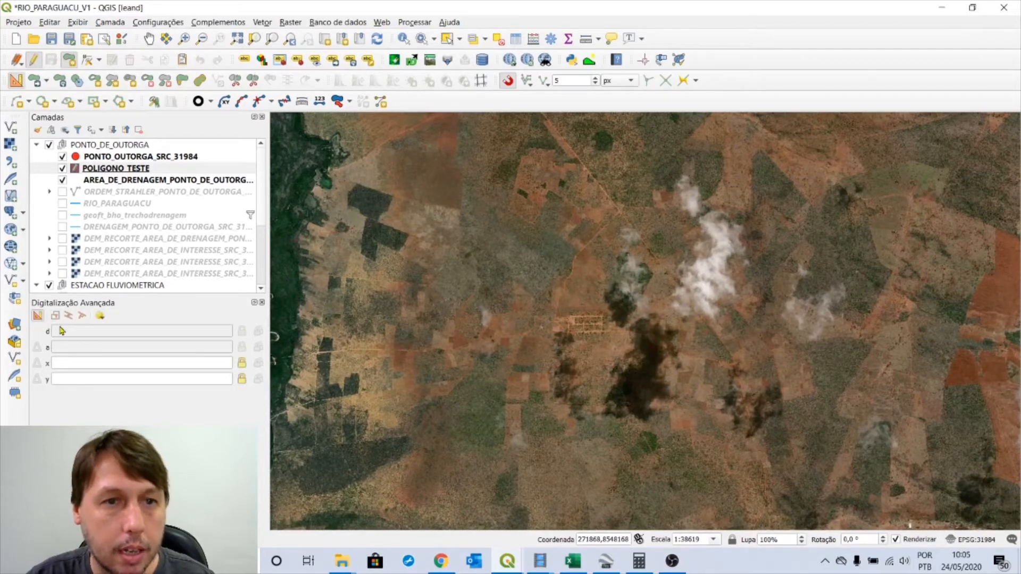
Discard the trial vertex and place the polygon's first vertex just south of the dark vegetation patch east of the river.
{"action": "left_click", "coordinate": [381, 227]}
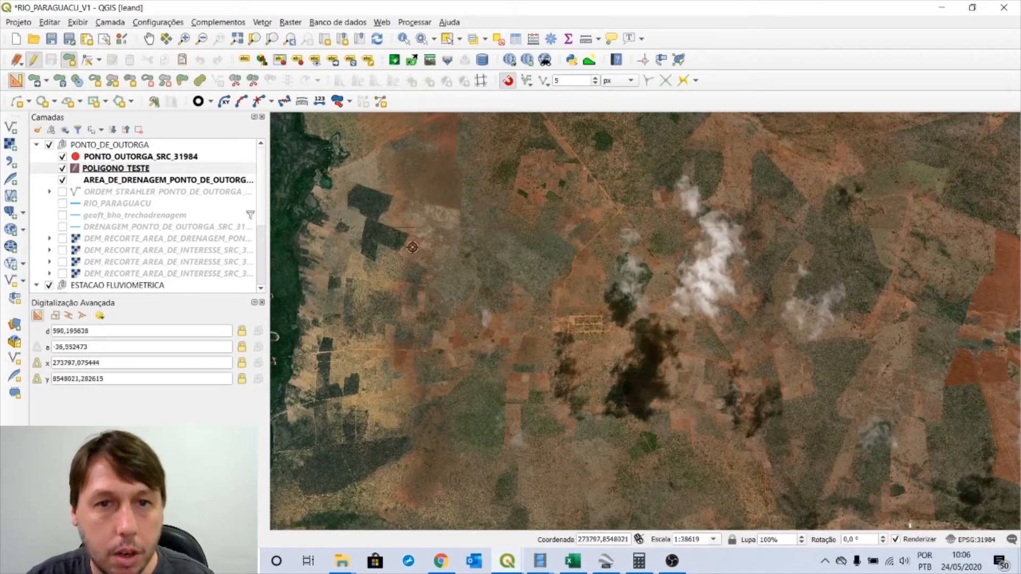
{"action": "right_click", "coordinate": [379, 247]}
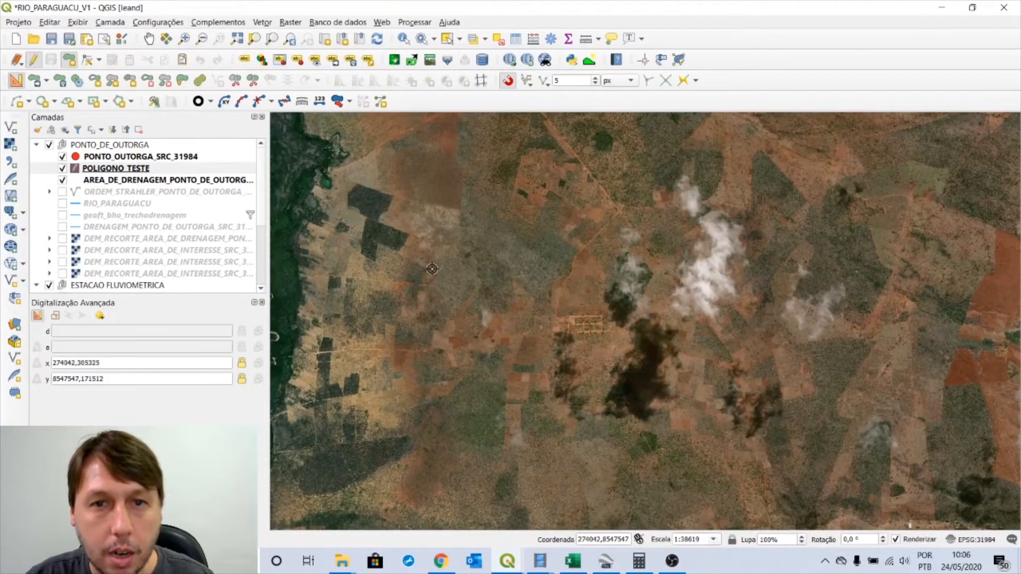
{"action": "left_click", "coordinate": [369, 263]}
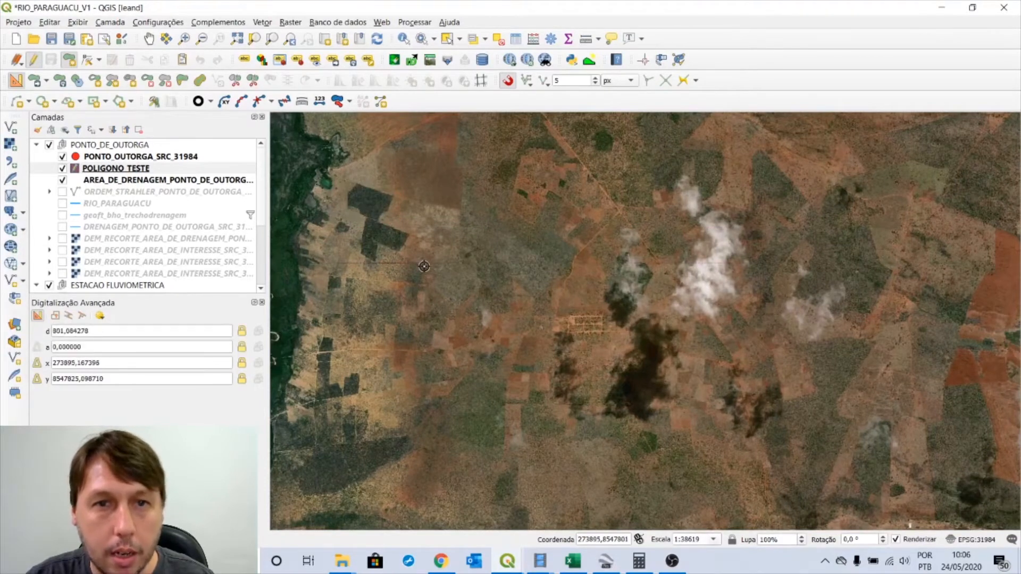
Draw the polygon's first side with the distance locked to 100 and the angle locked to 0.
{"action": "double_click", "coordinate": [134, 327]}
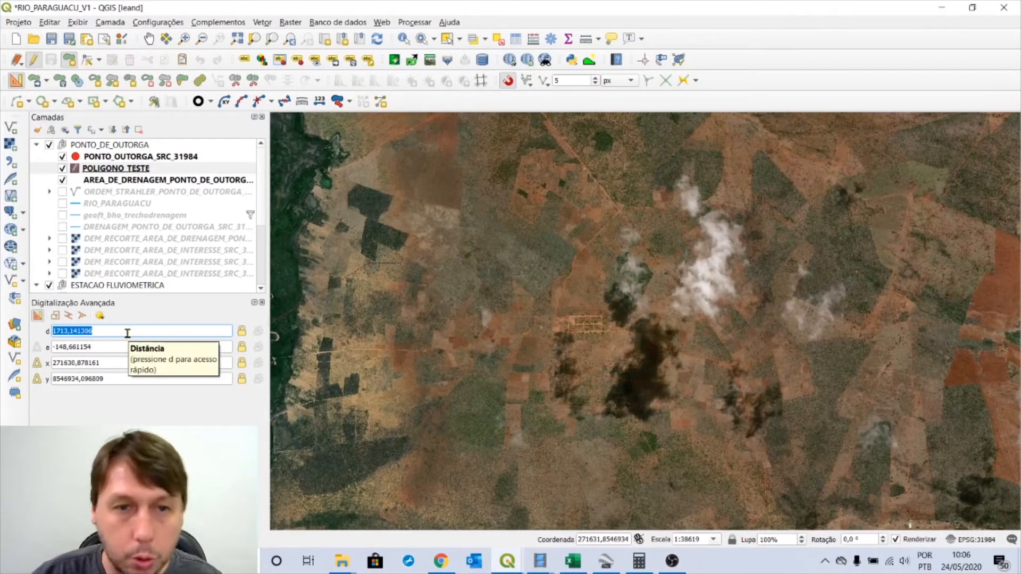
{"action": "type", "text": "100"}
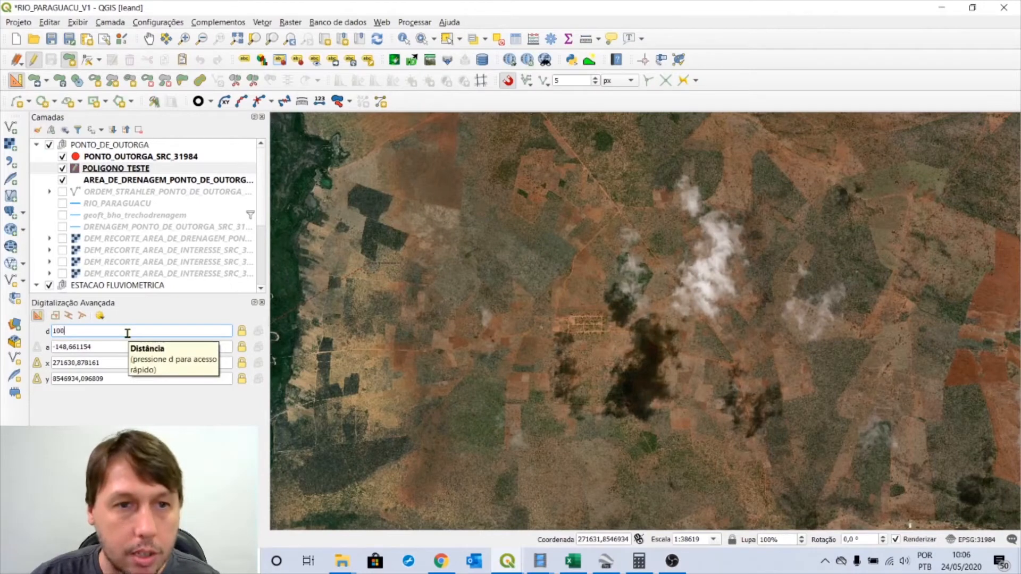
{"action": "left_click", "coordinate": [240, 334]}
{"action": "left_click_drag", "start_coordinate": [161, 347], "coordinate": [60, 346]}
{"action": "type", "text": "0"}
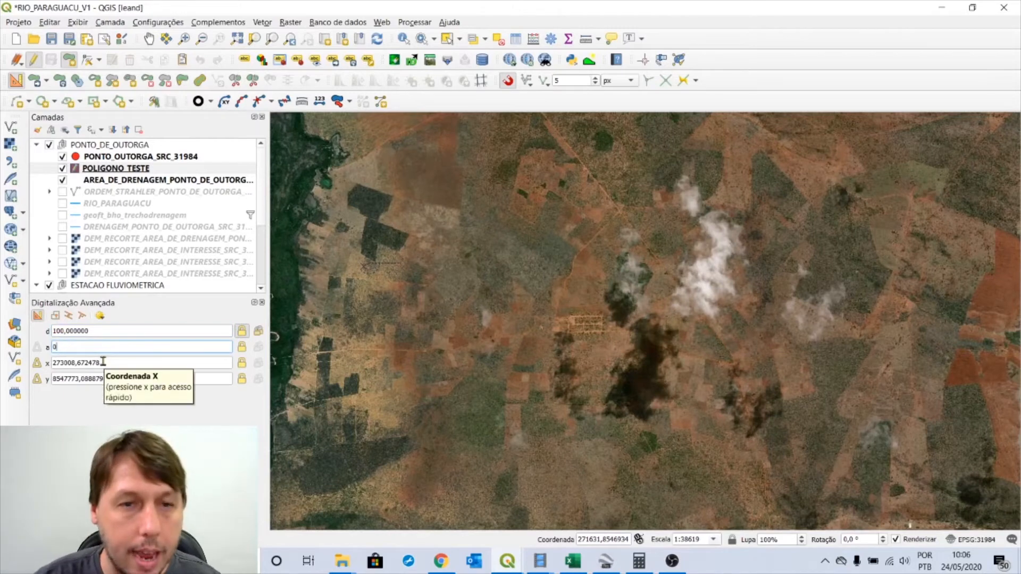
{"action": "left_click", "coordinate": [243, 347]}
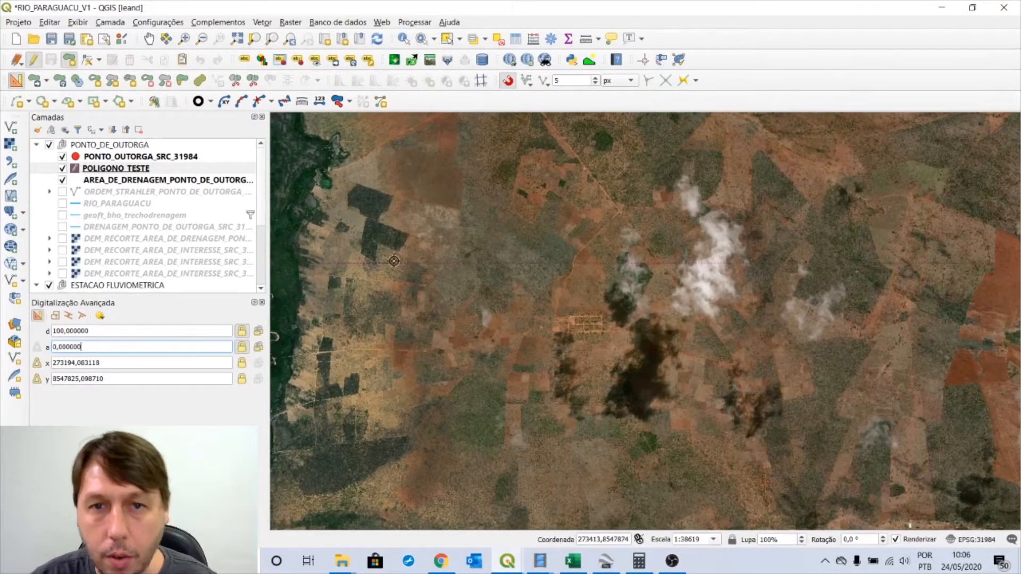
{"action": "scroll", "coordinate": [399, 261], "scroll_direction": "up", "scroll_amount": 1}
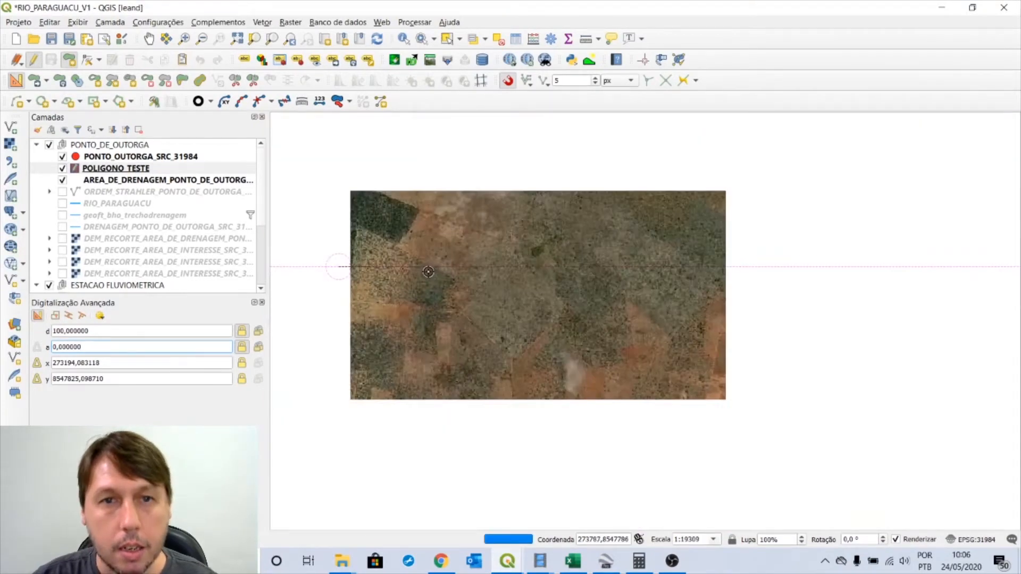
{"action": "scroll", "coordinate": [328, 268], "scroll_direction": "up", "scroll_amount": 2}
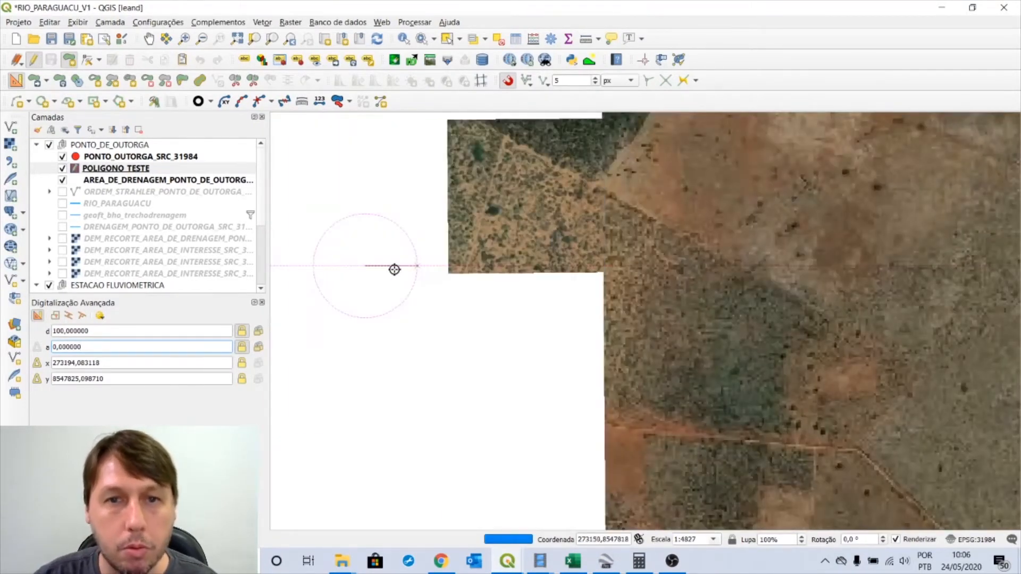
{"action": "scroll", "coordinate": [374, 260], "scroll_direction": "up", "scroll_amount": 1}
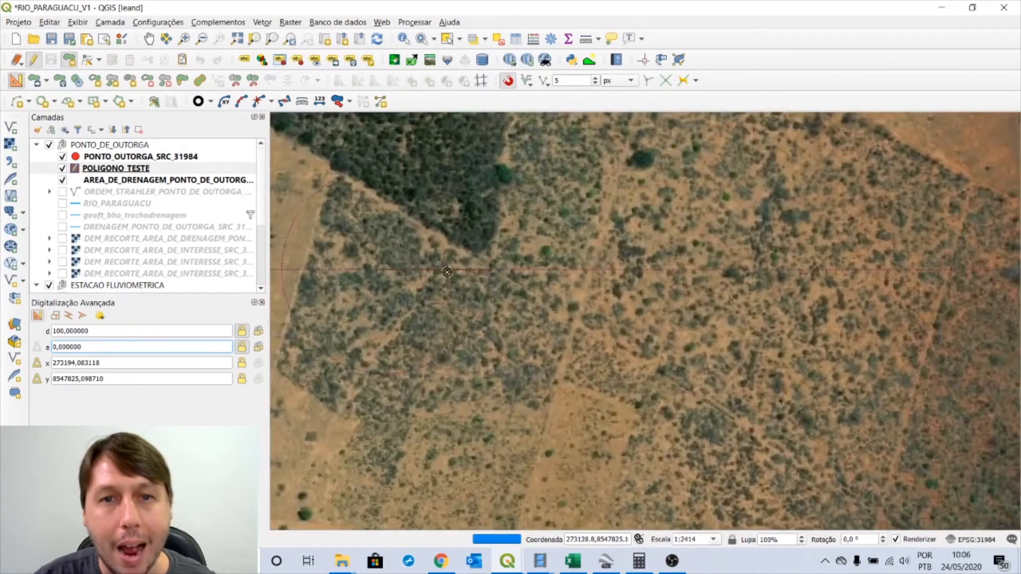
{"action": "scroll", "coordinate": [490, 277], "scroll_direction": "down", "scroll_amount": 1}
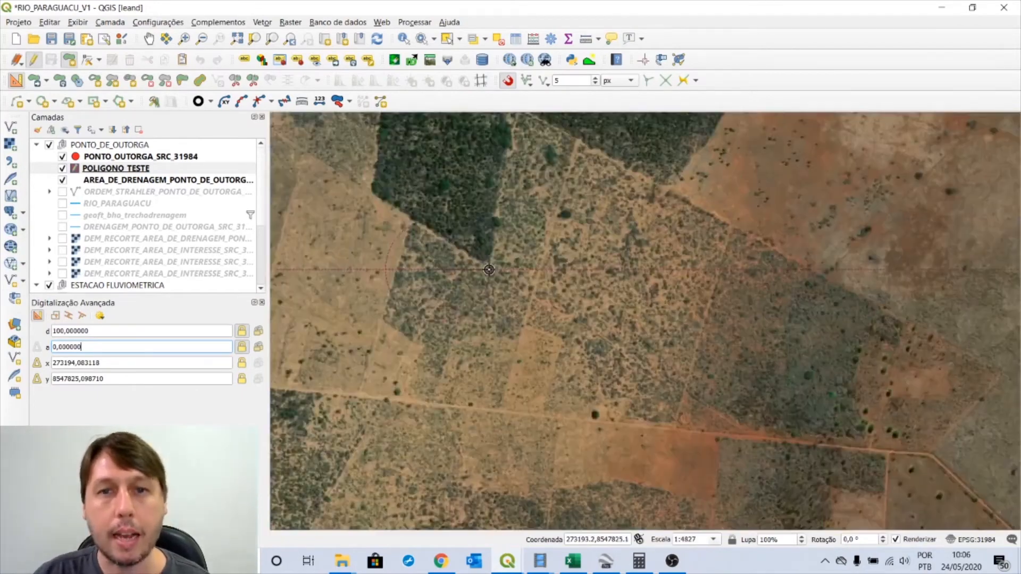
{"action": "left_click", "coordinate": [489, 270]}
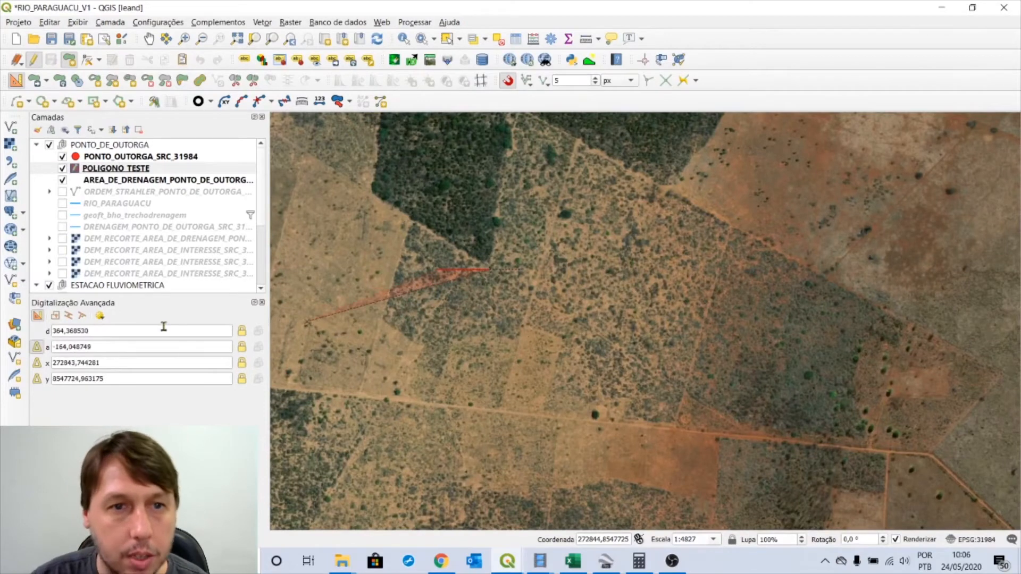
Draw the polygon's second side with a distance of 100 and an angle of -90.
{"action": "left_click", "coordinate": [116, 333]}
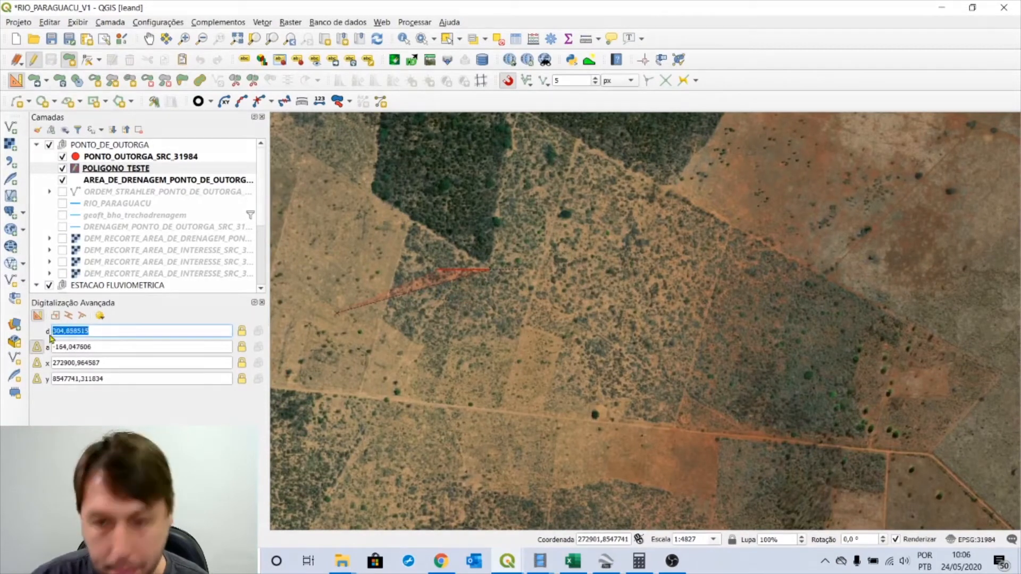
{"action": "type", "text": "100"}
{"action": "key", "text": "Tab"}
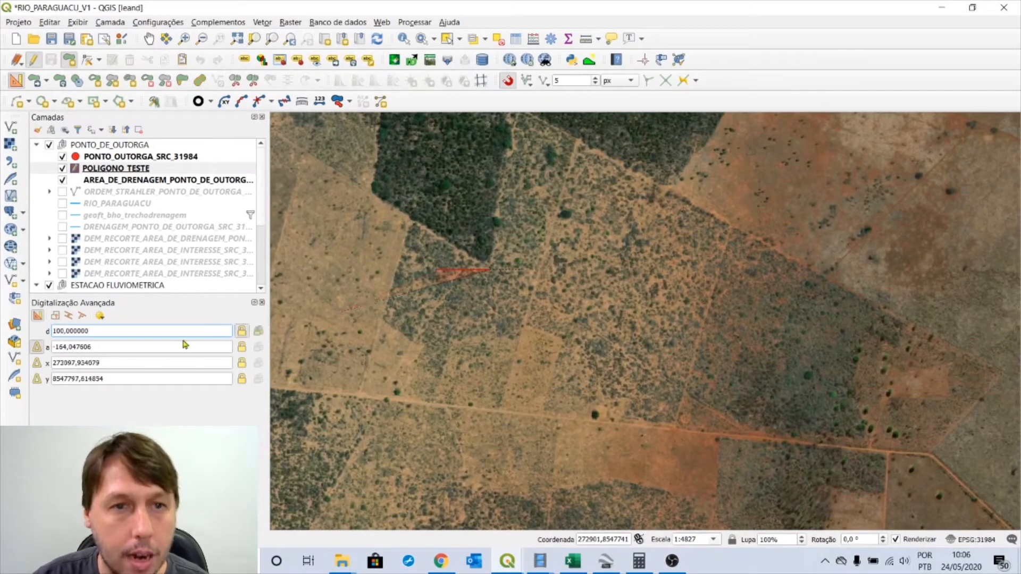
{"action": "left_click_drag", "start_coordinate": [114, 347], "coordinate": [60, 346]}
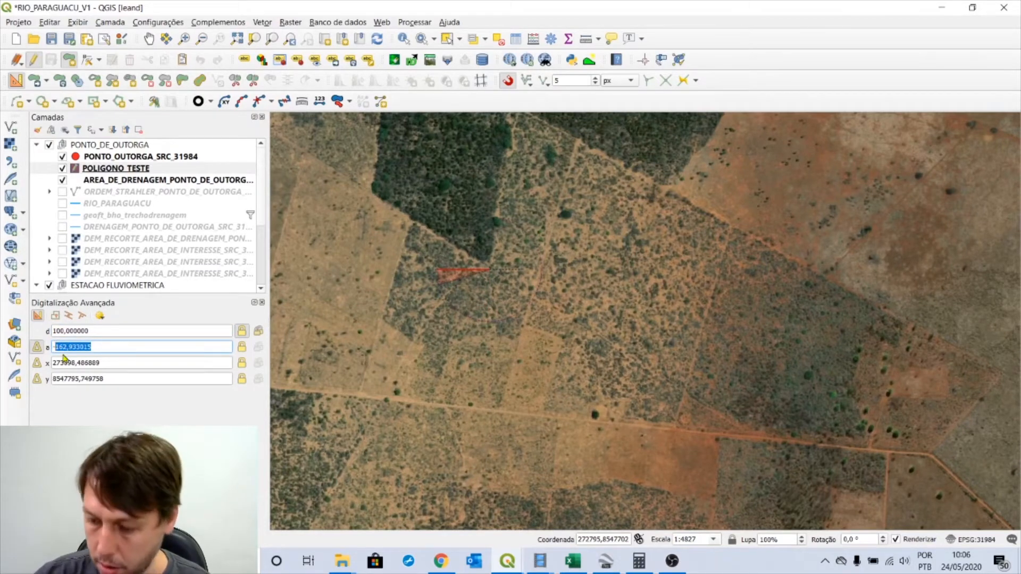
{"action": "type", "text": "-90"}
{"action": "key", "text": "Return"}
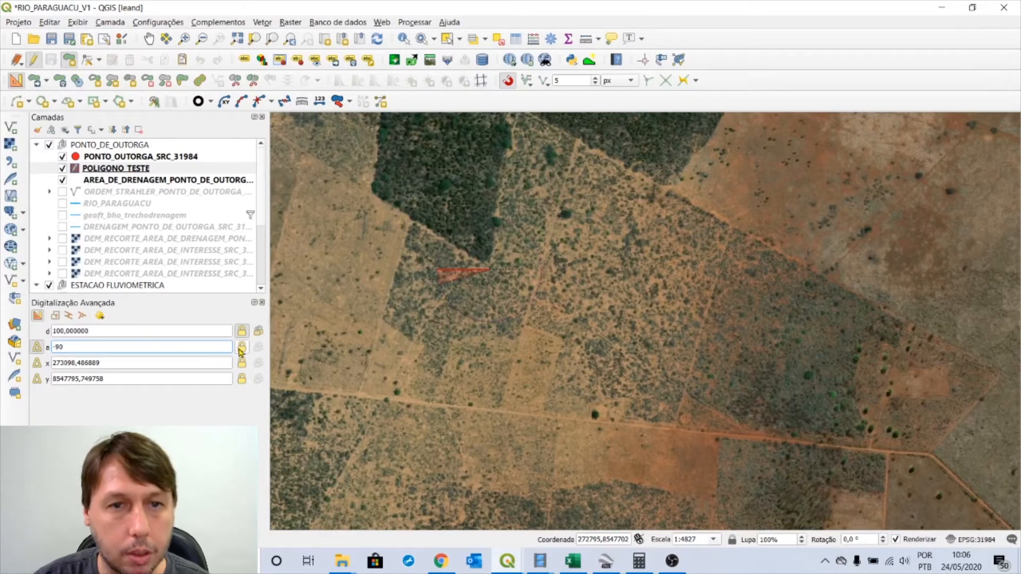
{"action": "left_click", "coordinate": [490, 320]}
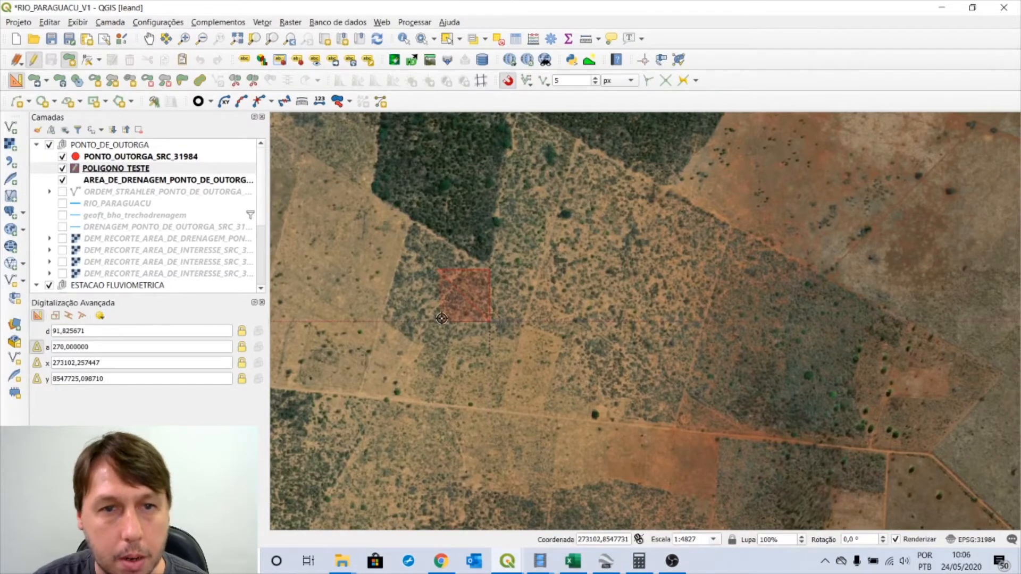
{"action": "type", "text": "d"}
{"action": "type", "text": "10"}
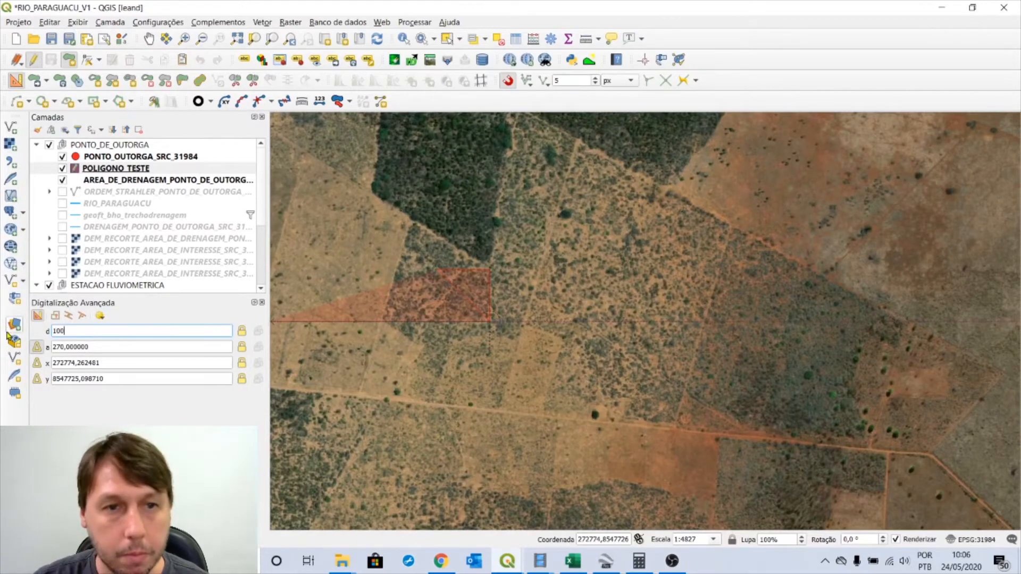
{"action": "type", "text": "0"}
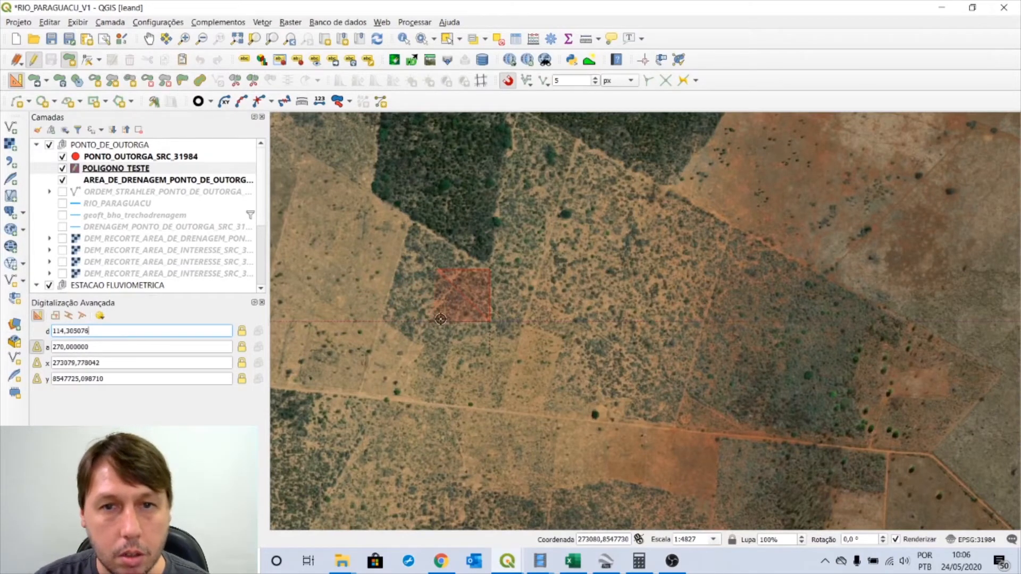
{"action": "type", "text": "a"}
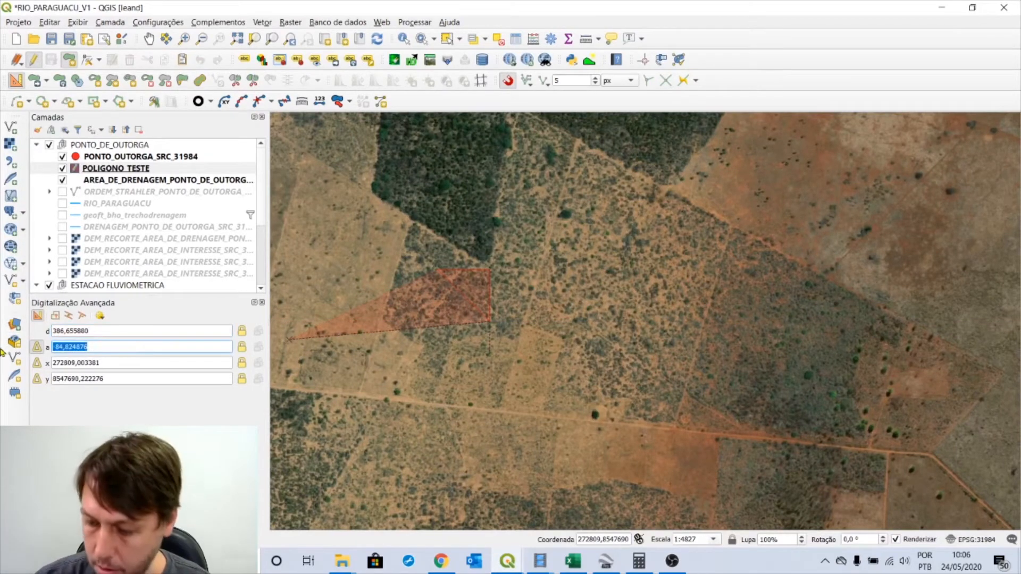
{"action": "key", "text": "Return"}
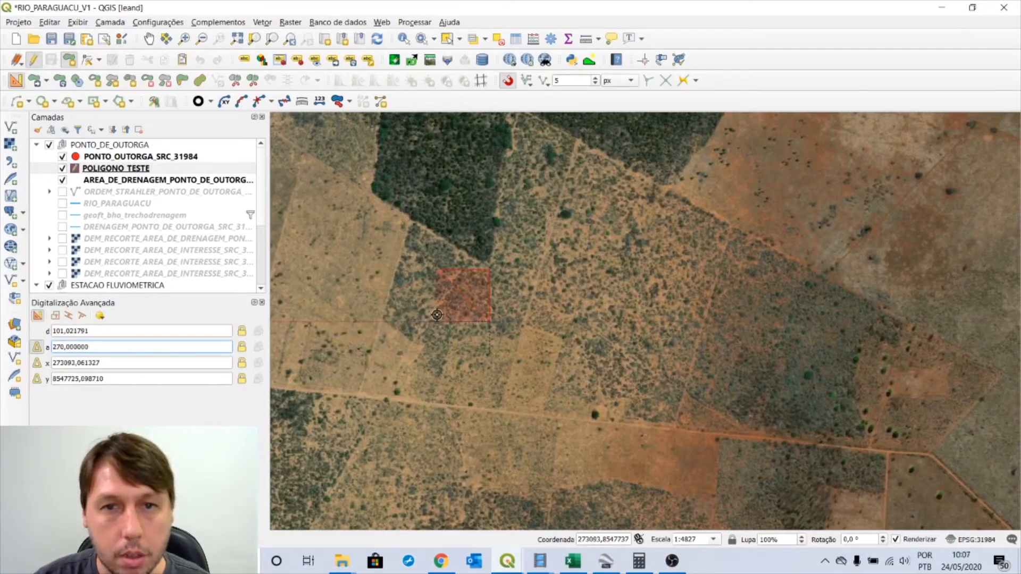
Draw the polygon's third side with a distance of 100 and an angle of 270, and finish the square.
{"action": "type", "text": "d1"}
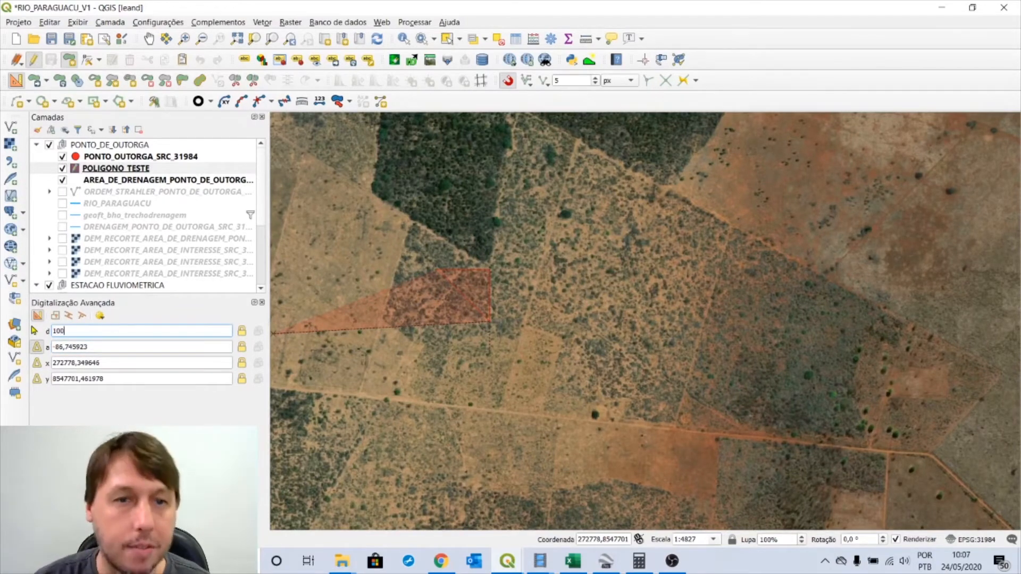
{"action": "key", "text": "Return"}
{"action": "type", "text": "a"}
{"action": "type", "text": "27"}
{"action": "type", "text": "0"}
{"action": "left_click", "coordinate": [242, 347]}
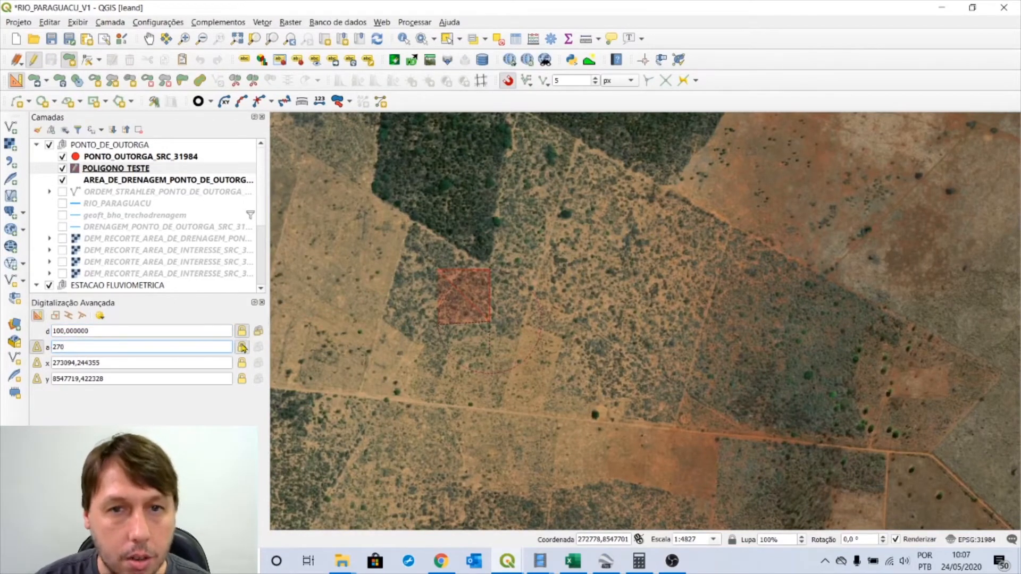
{"action": "left_click", "coordinate": [441, 318]}
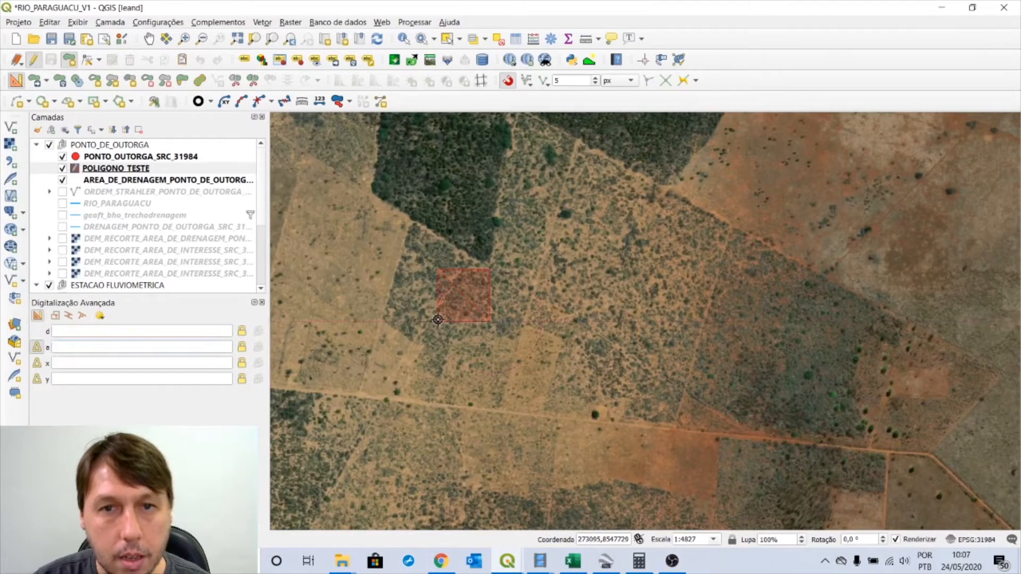
{"action": "right_click", "coordinate": [441, 276]}
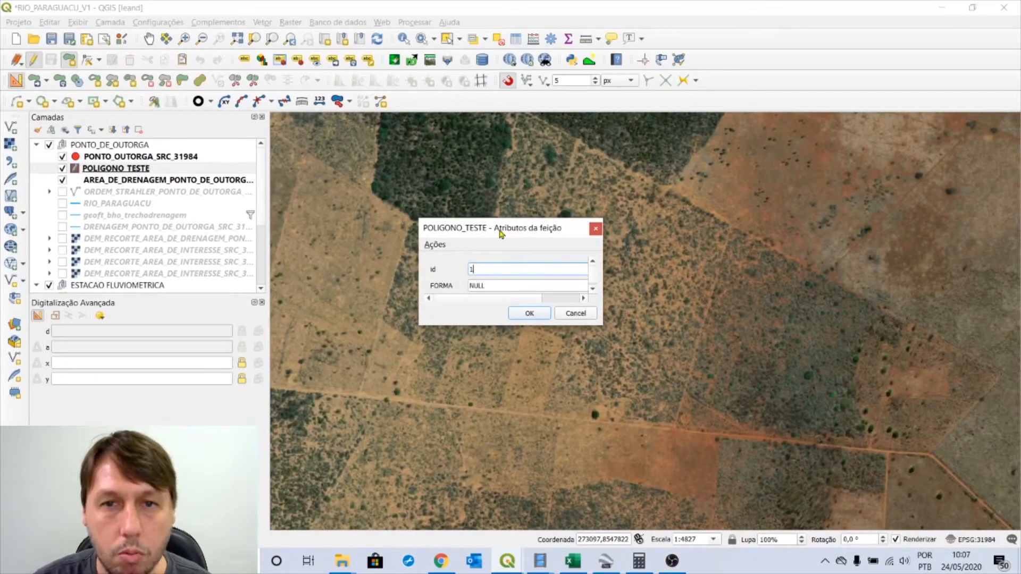
Enlarge the new polygon's attribute form and enter id 1, FORMA QUADRADO and LADO_m 100.
{"action": "left_click_drag", "start_coordinate": [500, 234], "coordinate": [495, 207]}
{"action": "left_click_drag", "start_coordinate": [541, 299], "coordinate": [510, 405]}
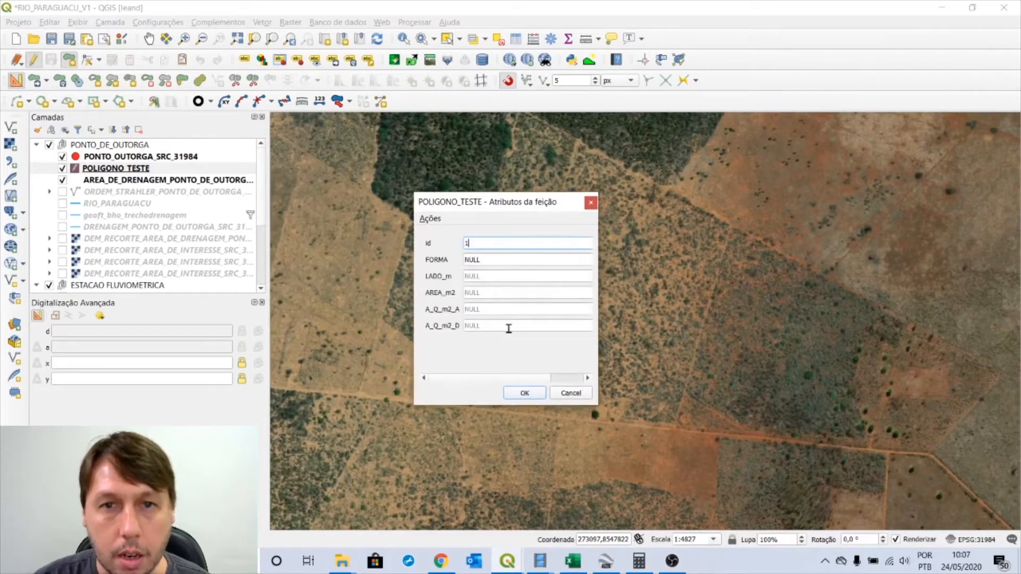
{"action": "key", "text": "Tab"}
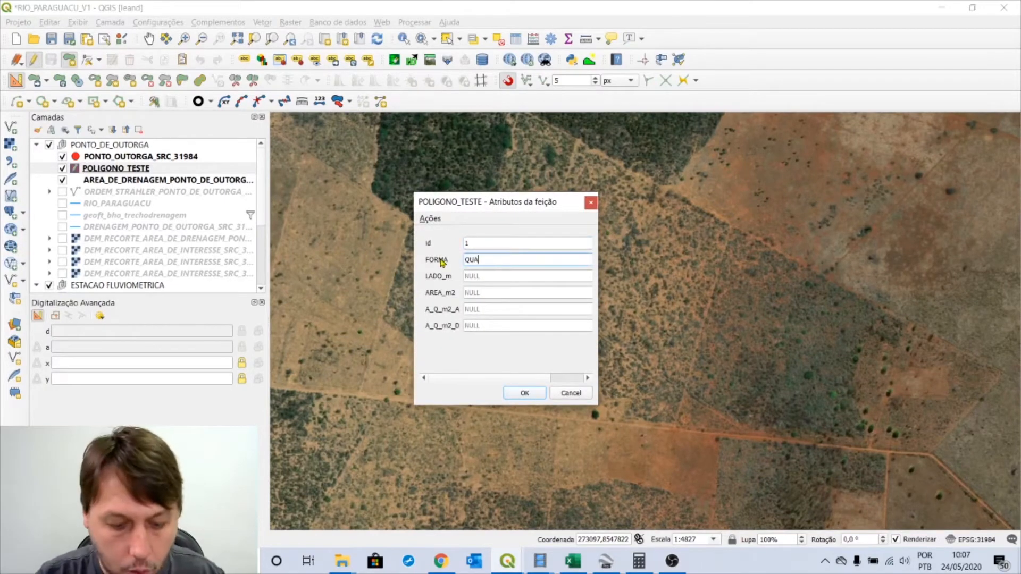
{"action": "left_click", "coordinate": [476, 276]}
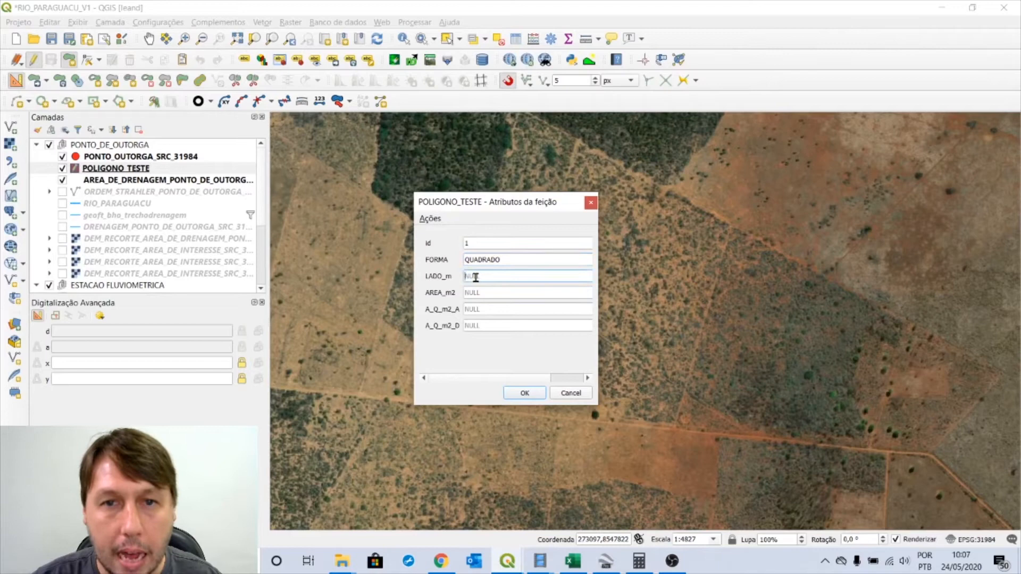
{"action": "type", "text": "100"}
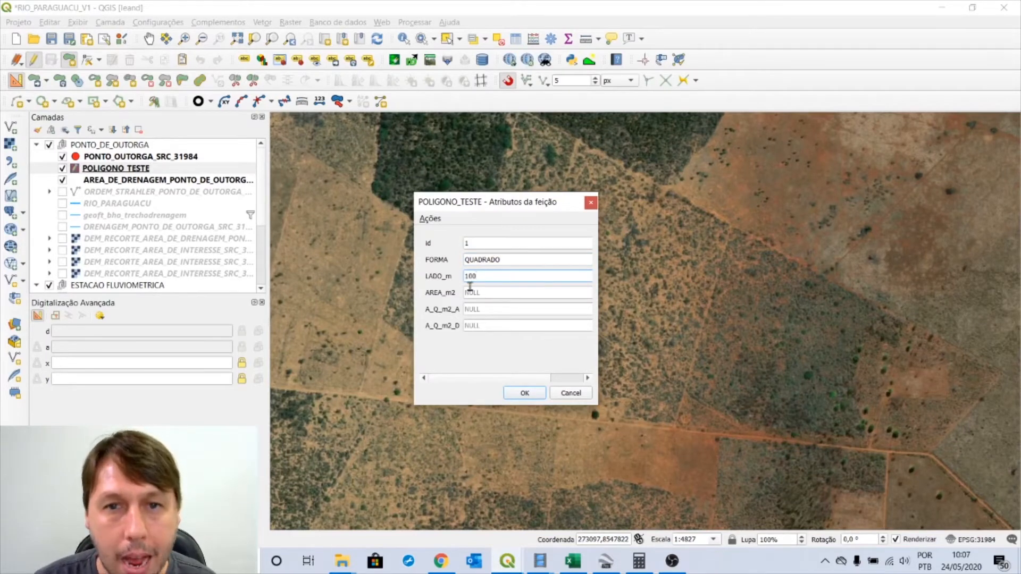
{"action": "left_click", "coordinate": [639, 561]}
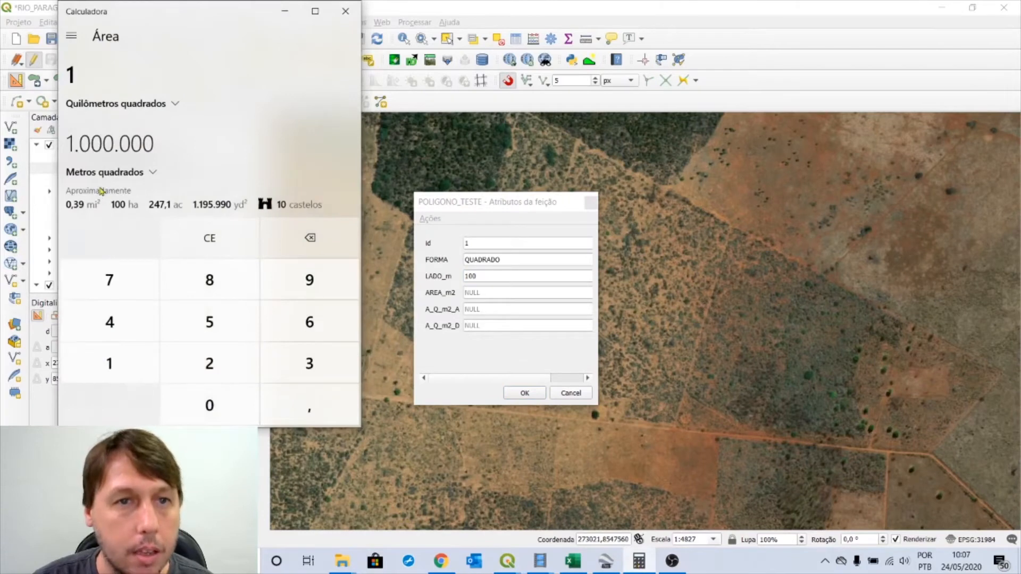
{"action": "left_click", "coordinate": [71, 36]}
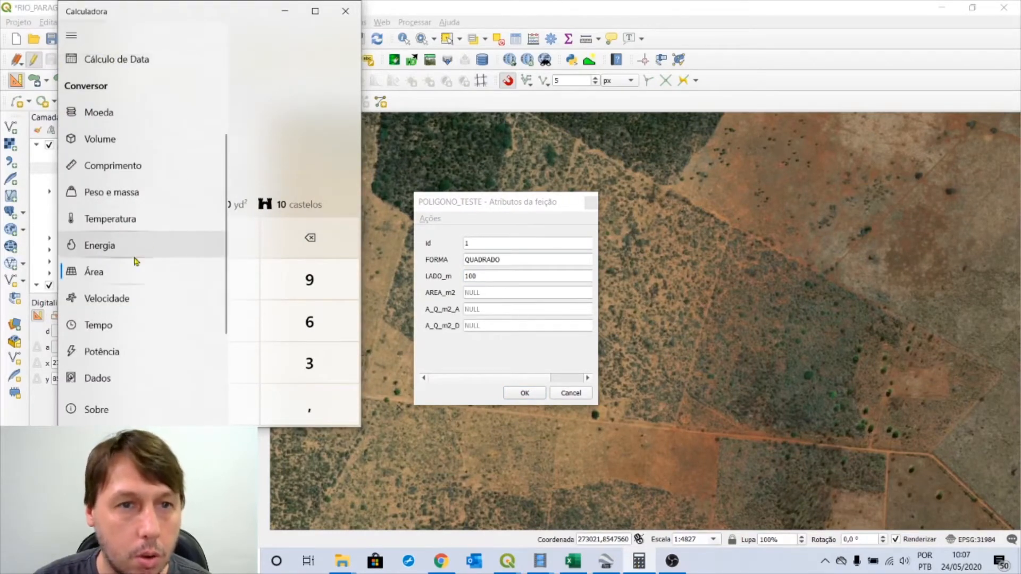
{"action": "left_click", "coordinate": [256, 132]}
{"action": "left_click", "coordinate": [345, 10]}
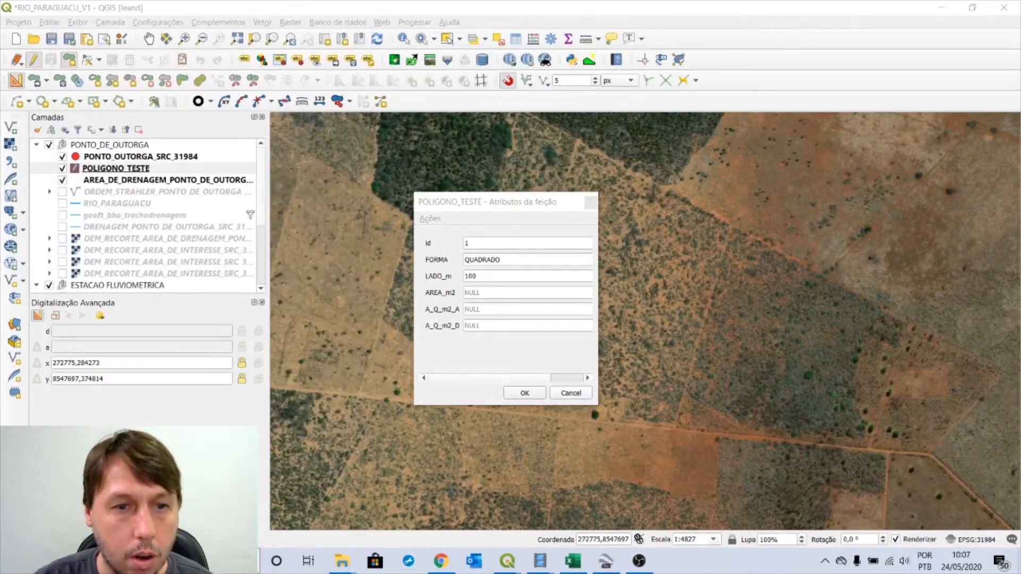
Open the Windows Calculator in standard mode and multiply 100 by 100.
{"action": "type", "text": "CALCULADO"}
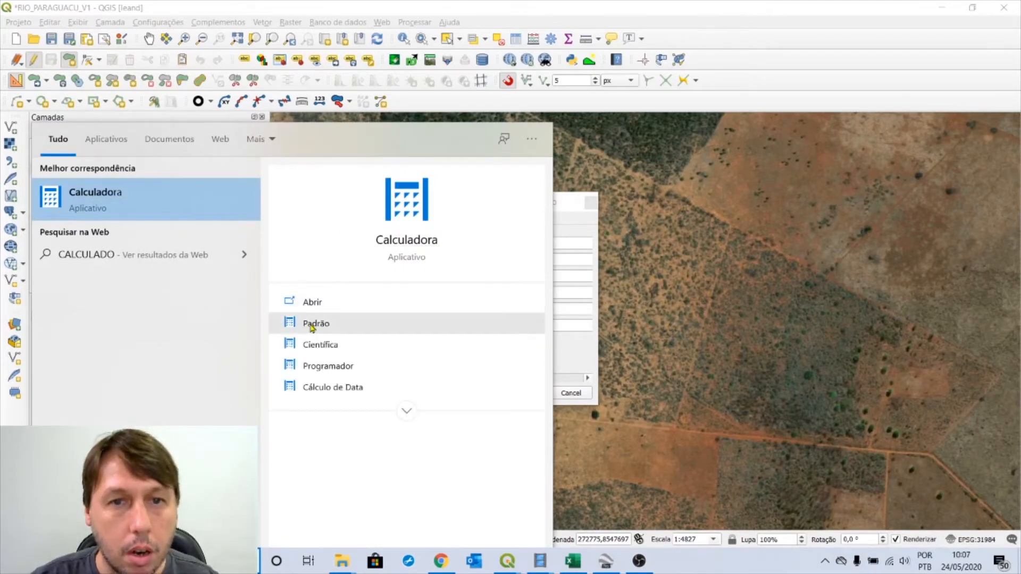
{"action": "left_click", "coordinate": [314, 324]}
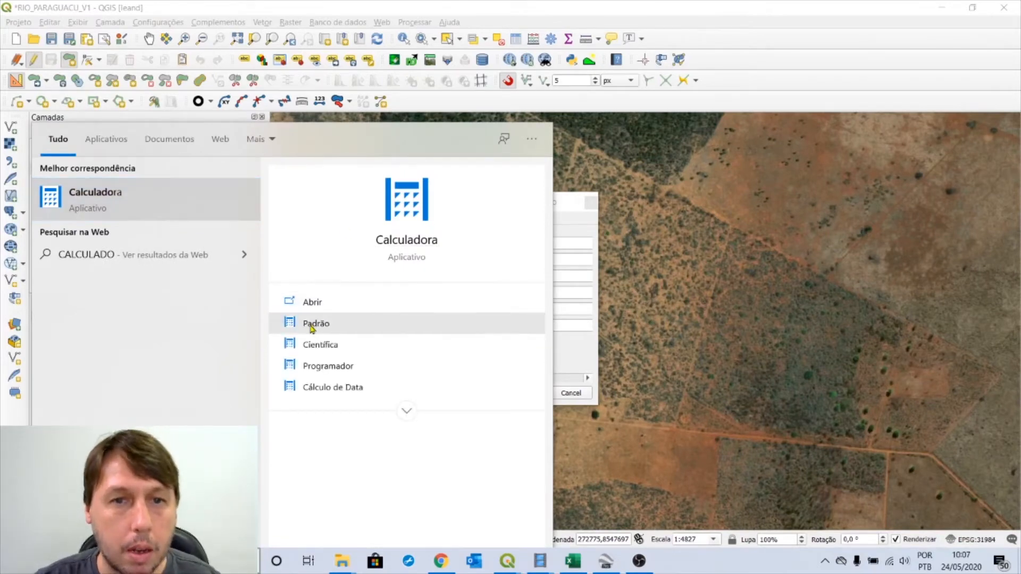
{"action": "left_click", "coordinate": [94, 357]}
{"action": "double_click", "coordinate": [170, 403]}
{"action": "left_click", "coordinate": [330, 268]}
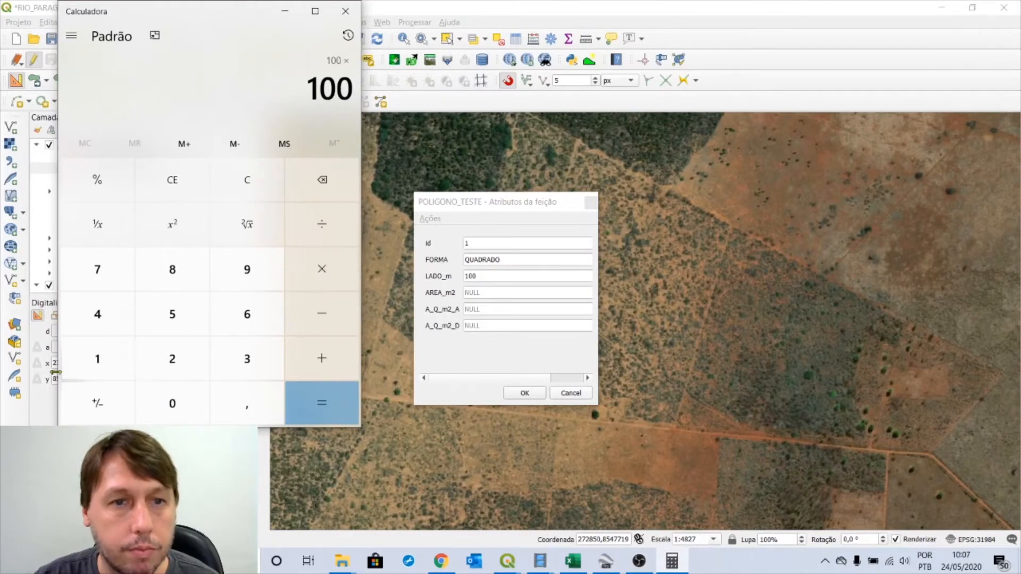
{"action": "left_click", "coordinate": [97, 359]}
{"action": "double_click", "coordinate": [172, 403]}
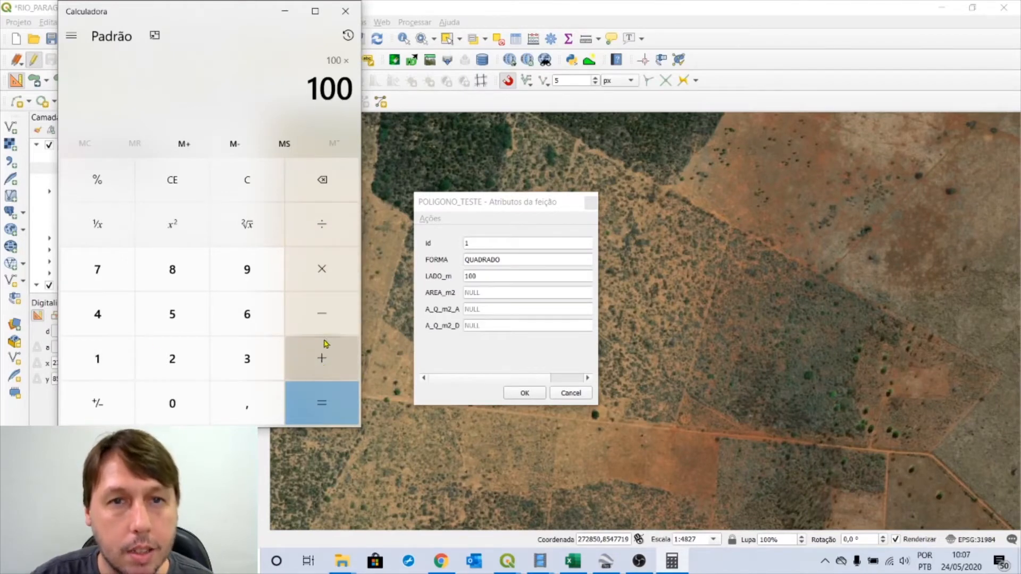
{"action": "left_click", "coordinate": [321, 402]}
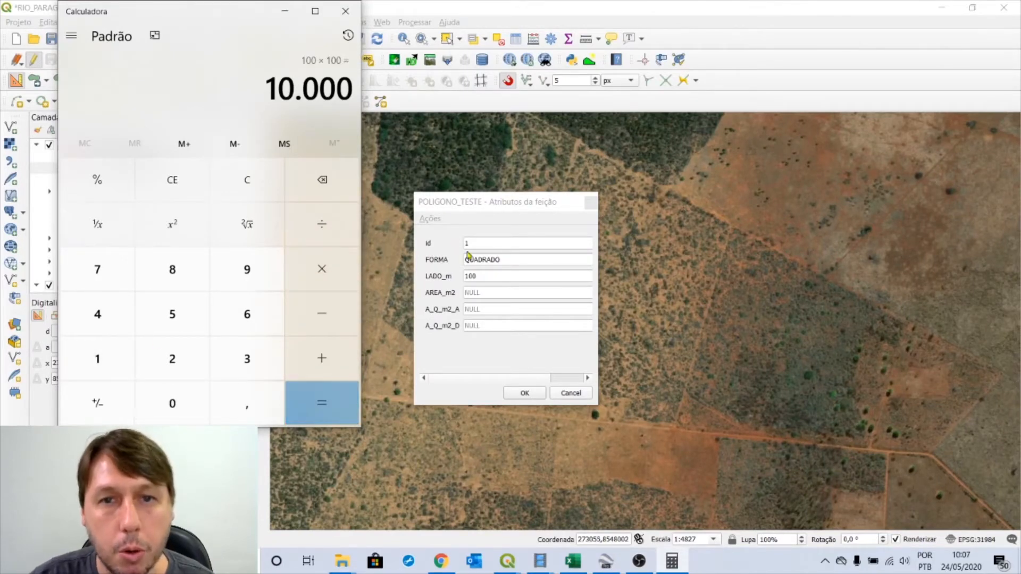
Set AREA_m2 to 10000, leave A_Q_m2_A and A_Q_m2_D empty, and save the square's attributes.
{"action": "left_click", "coordinate": [483, 293]}
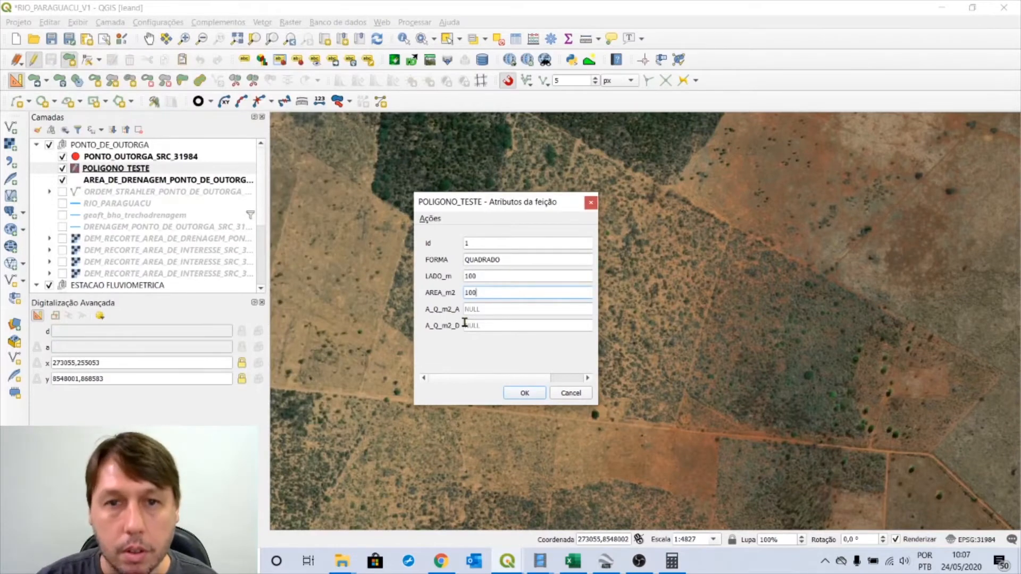
{"action": "type", "text": "10000"}
{"action": "left_click", "coordinate": [485, 314]}
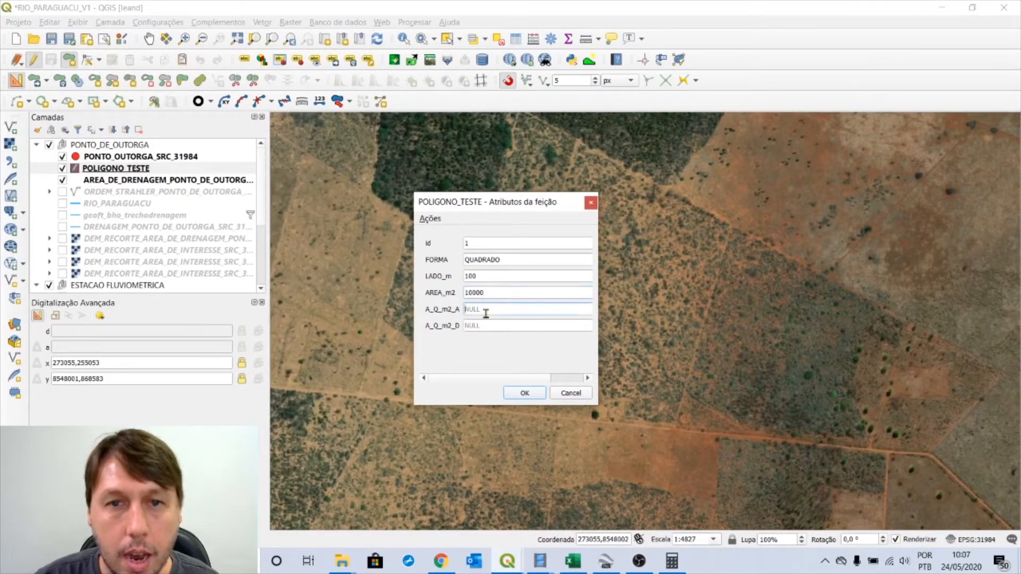
{"action": "left_click", "coordinate": [487, 325]}
{"action": "left_click", "coordinate": [523, 395]}
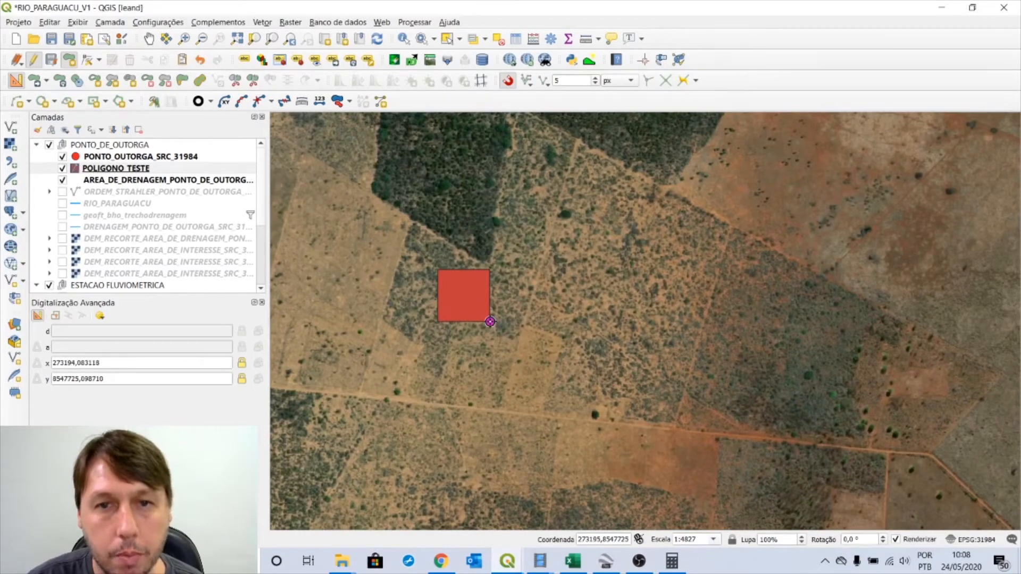
Start a second polygon just east of the 100 m square's lower corner and draw its first side with distance 500 and angle 0.
{"action": "left_click", "coordinate": [533, 323]}
{"action": "left_click", "coordinate": [64, 330]}
{"action": "type", "text": "500"}
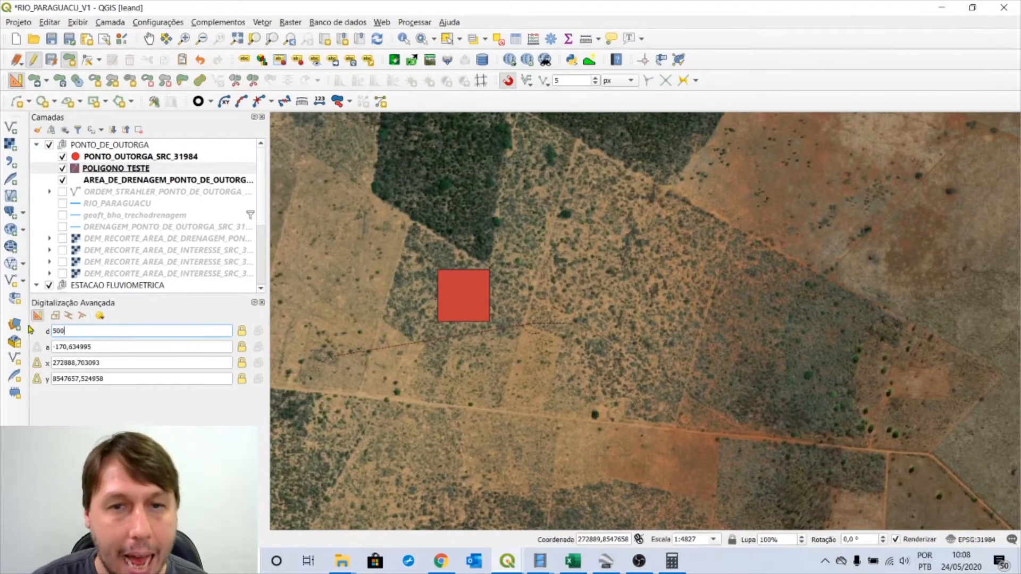
{"action": "left_click", "coordinate": [114, 349]}
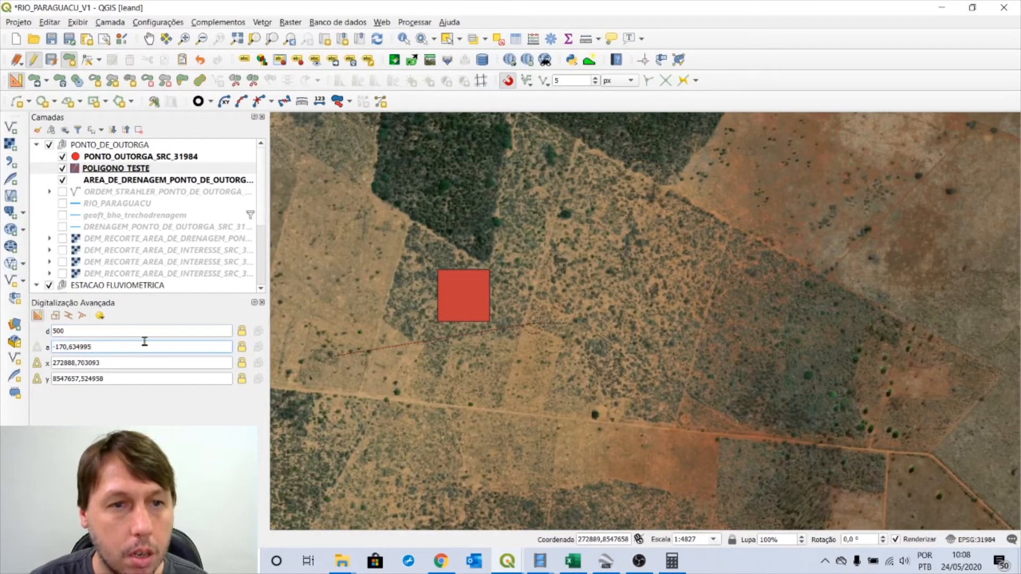
{"action": "left_click", "coordinate": [241, 331]}
{"action": "double_click", "coordinate": [58, 347]}
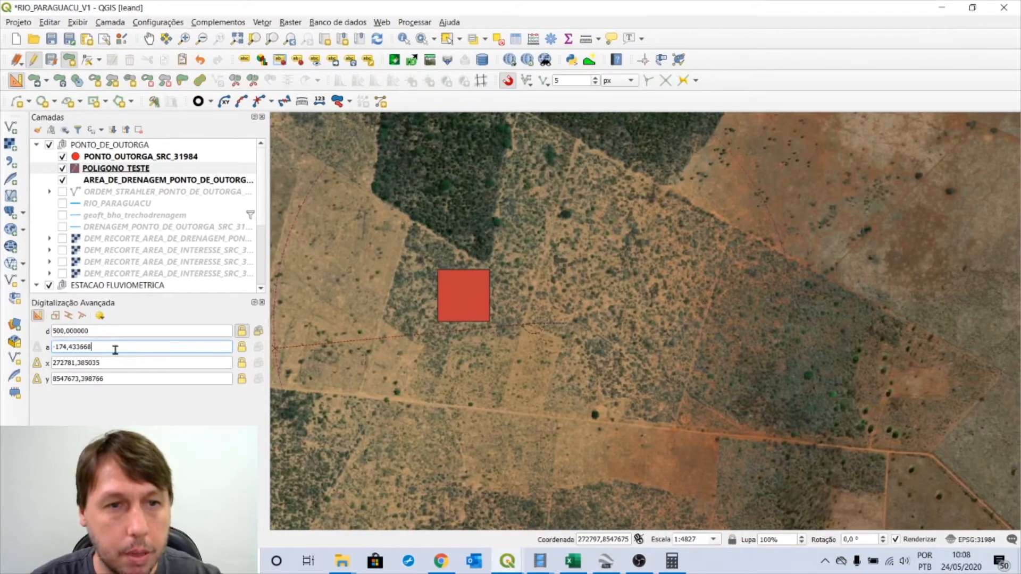
{"action": "triple_click", "coordinate": [60, 345]}
{"action": "type", "text": "00"}
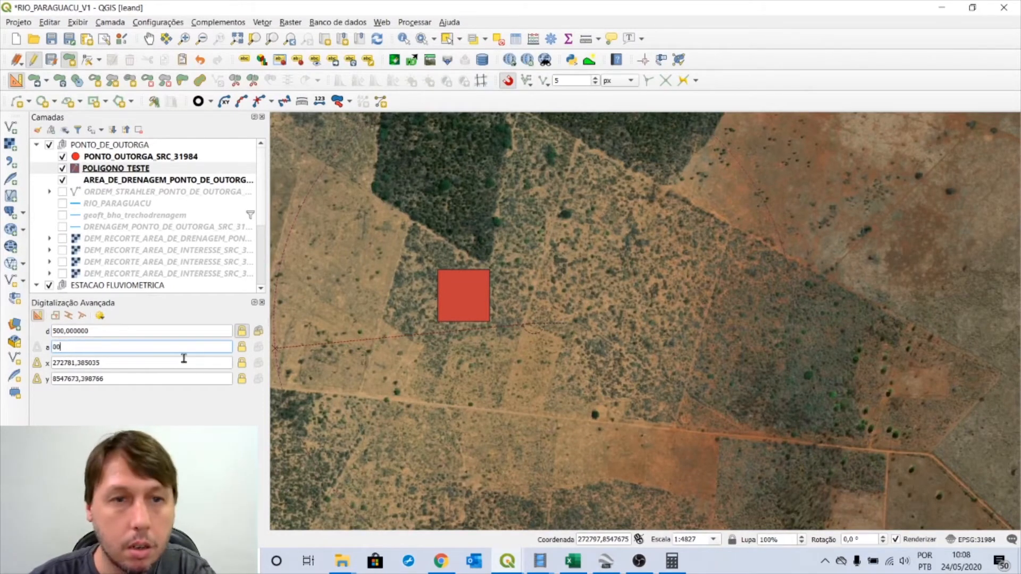
{"action": "left_click", "coordinate": [242, 347]}
{"action": "scroll", "coordinate": [723, 337], "scroll_direction": "down", "scroll_amount": 2}
{"action": "scroll", "coordinate": [692, 333], "scroll_direction": "up", "scroll_amount": 2}
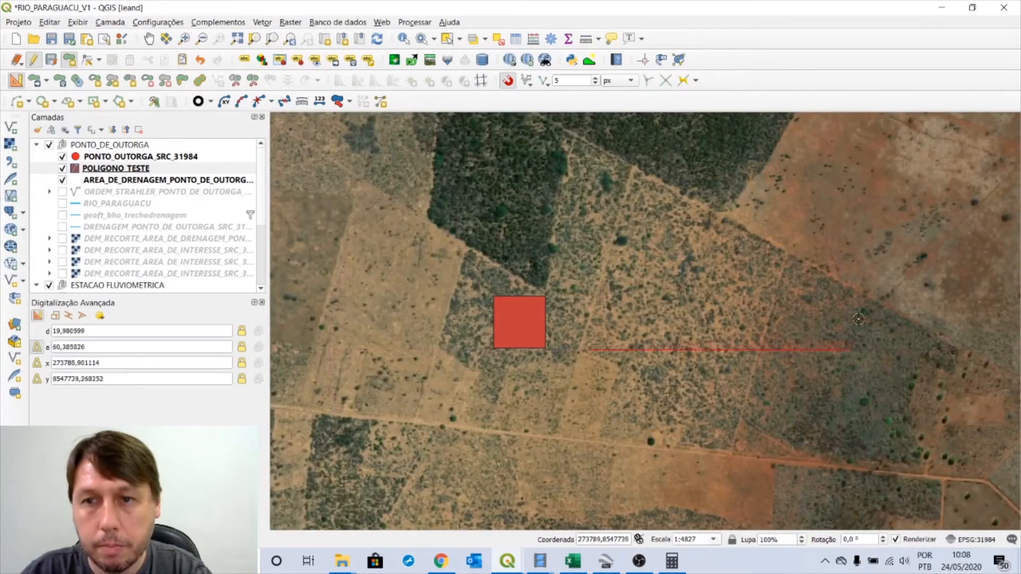
Lock the second side of the new polygon to a distance of 500 and an angle of 90.
{"action": "double_click", "coordinate": [81, 331]}
{"action": "type", "text": "1700"}
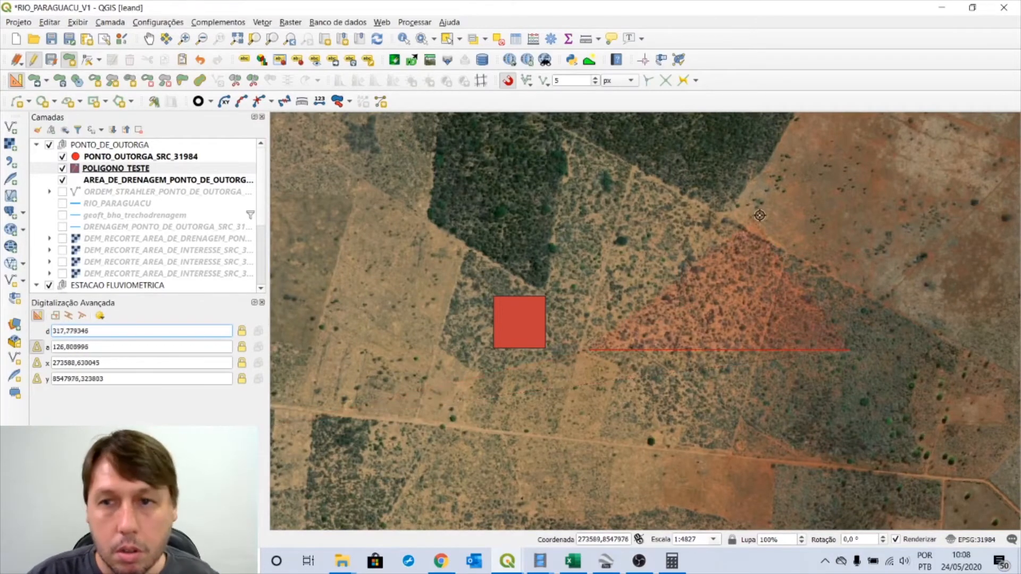
{"action": "type", "text": "d"}
{"action": "type", "text": "50"}
{"action": "type", "text": "0"}
{"action": "left_click", "coordinate": [241, 332]}
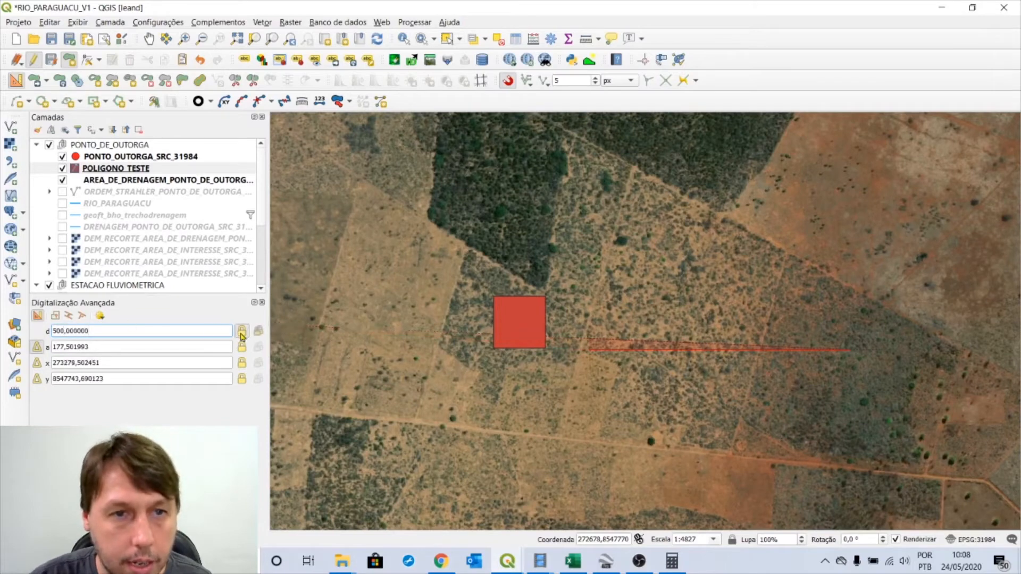
{"action": "type", "text": "a90"}
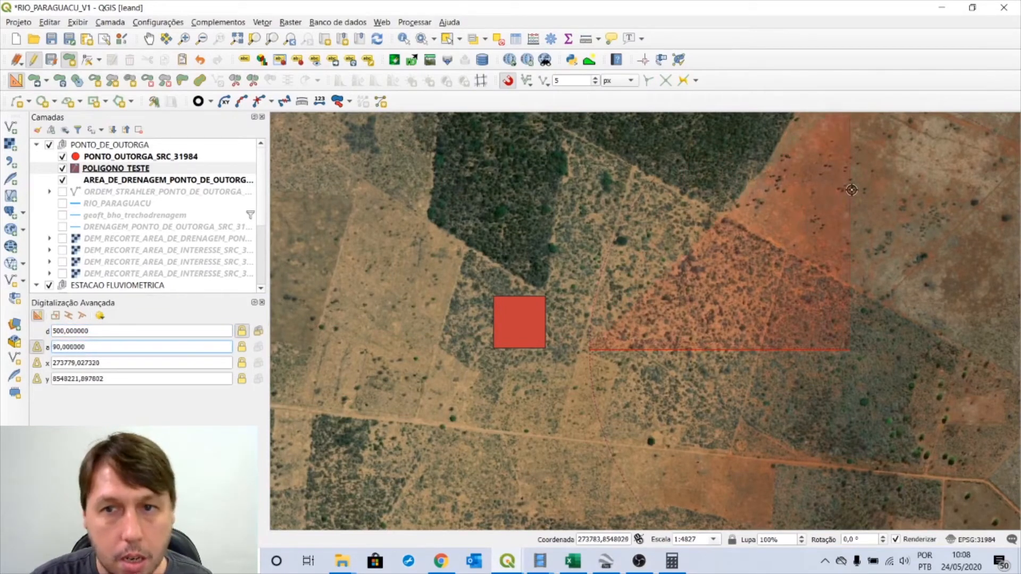
{"action": "left_click_drag", "start_coordinate": [88, 346], "coordinate": [40, 346]}
{"action": "type", "text": "90"}
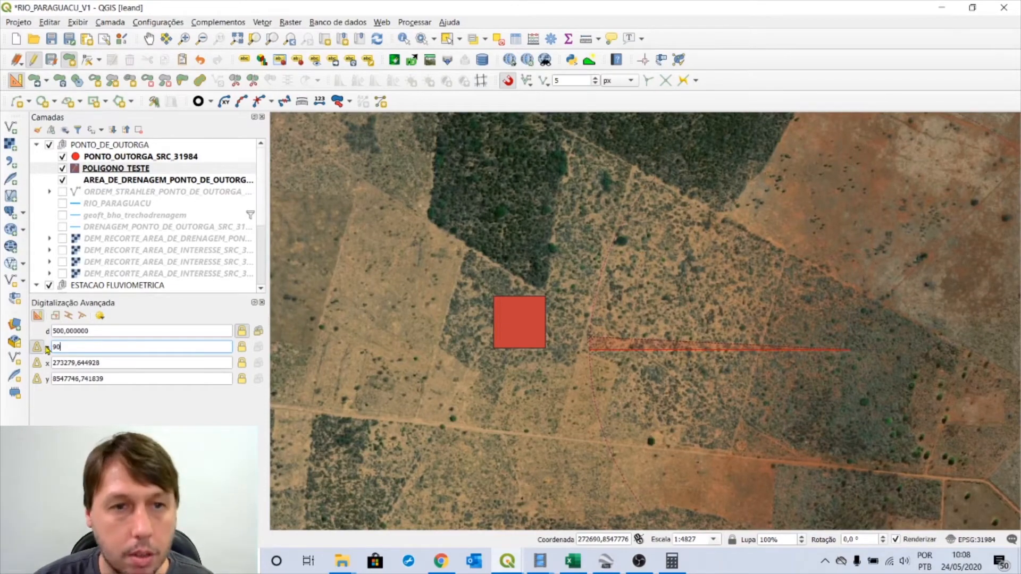
{"action": "key", "text": "Return"}
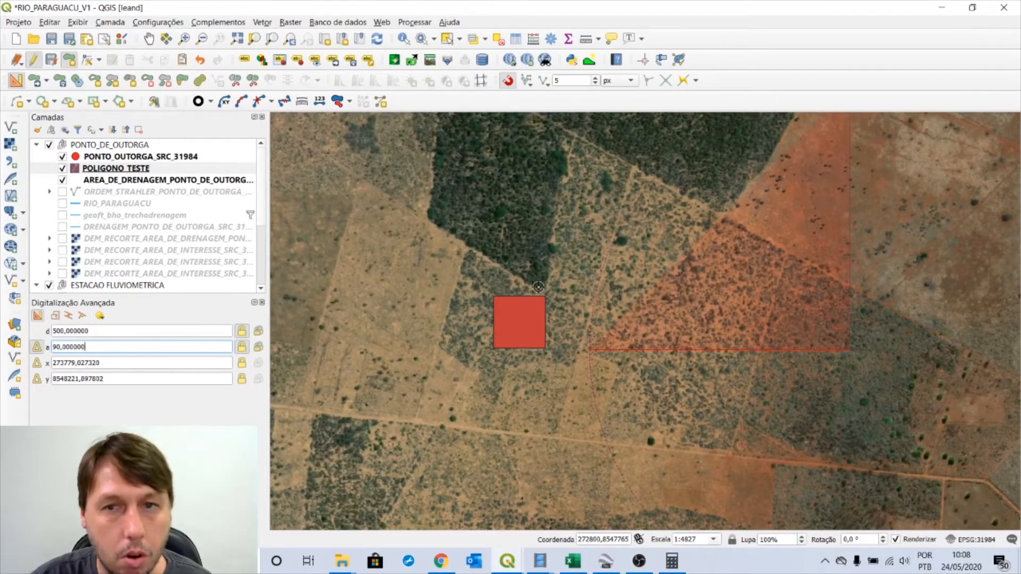
Lock the second side's distance at 500 with the angle at 90 and place its end vertex.
{"action": "left_click", "coordinate": [784, 220]}
{"action": "left_click_drag", "start_coordinate": [783, 221], "coordinate": [765, 345]}
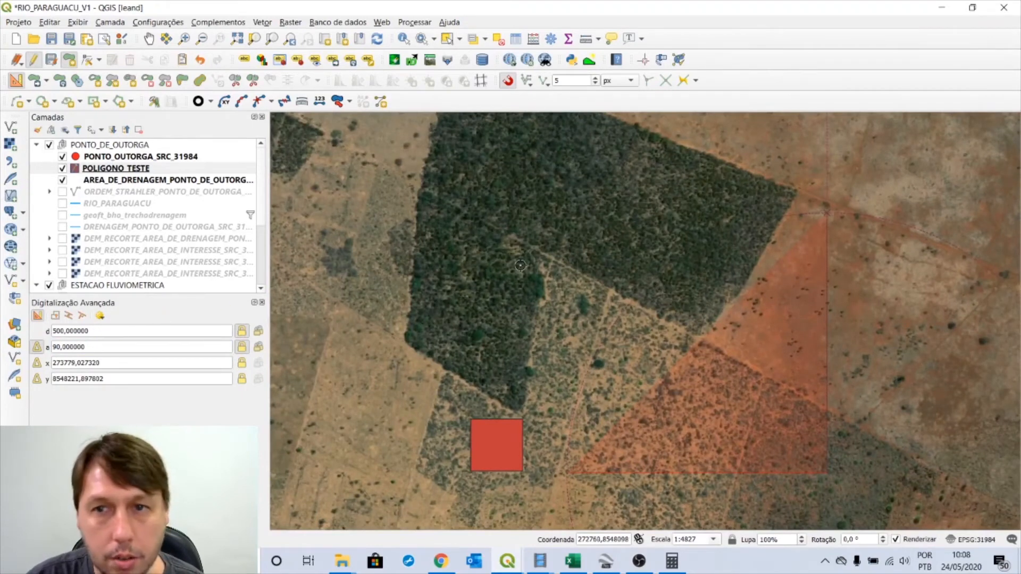
{"action": "left_click_drag", "start_coordinate": [144, 326], "coordinate": [50, 331]}
{"action": "type", "text": "500"}
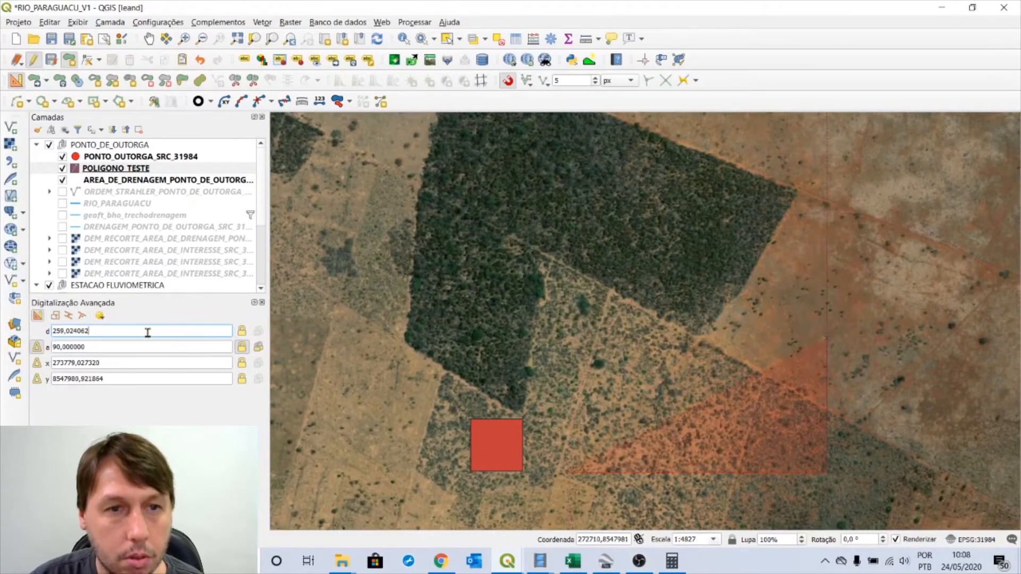
{"action": "left_click_drag", "start_coordinate": [149, 331], "coordinate": [3, 322]}
{"action": "type", "text": "549444"}
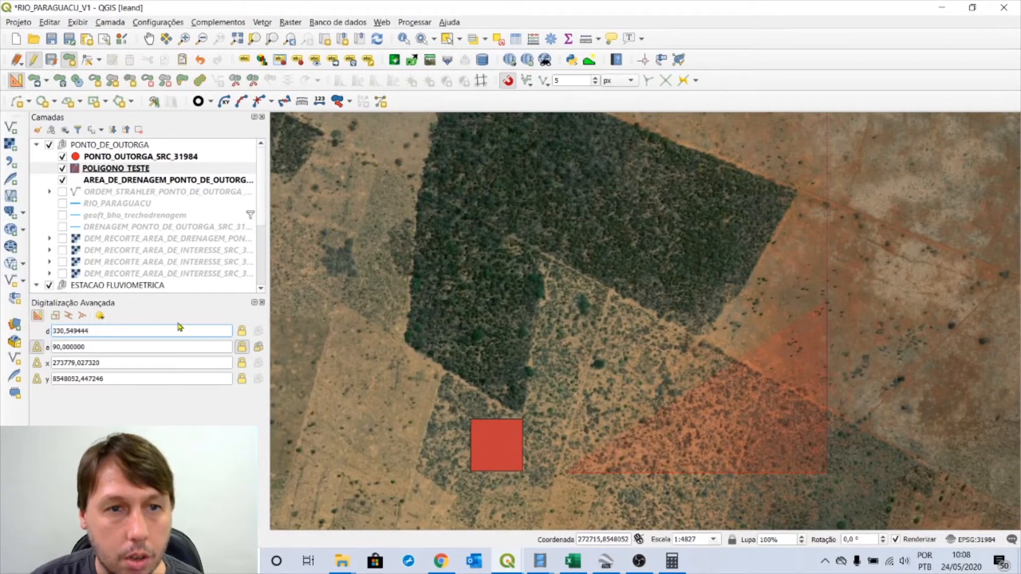
{"action": "left_click_drag", "start_coordinate": [179, 327], "coordinate": [16, 324]}
{"action": "type", "text": "500"}
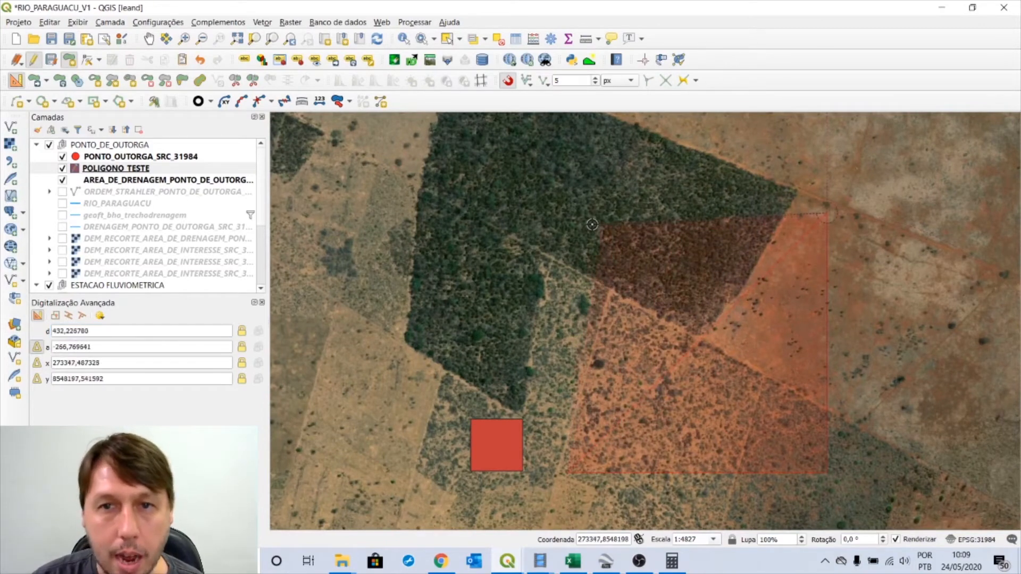
Draw the third side of the polygon with distance 500 and angle -270.
{"action": "left_click_drag", "start_coordinate": [128, 331], "coordinate": [62, 327]}
{"action": "type", "text": "500"}
{"action": "left_click", "coordinate": [244, 331]}
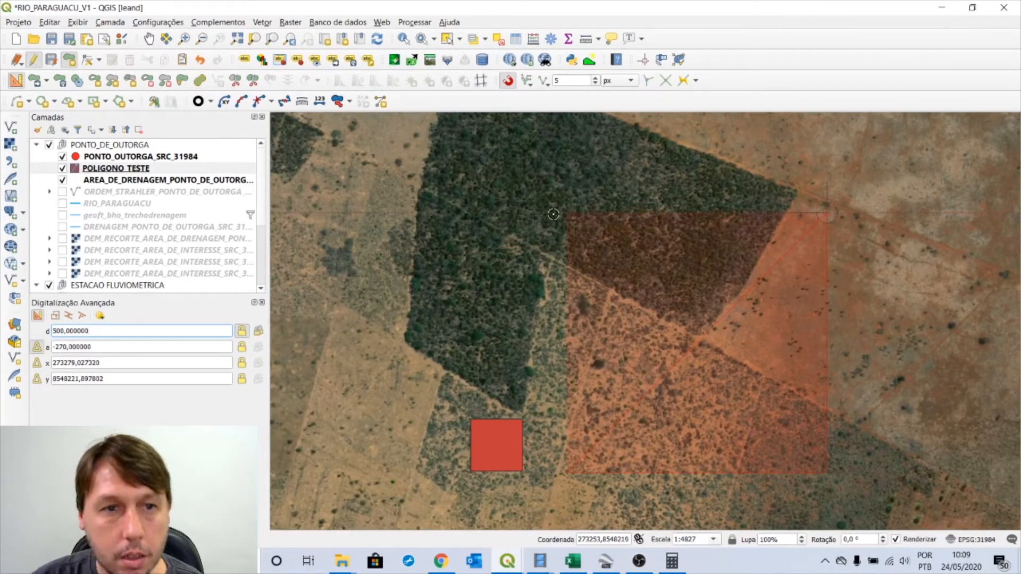
{"action": "left_click", "coordinate": [129, 350]}
{"action": "key", "text": "BackSpace"}
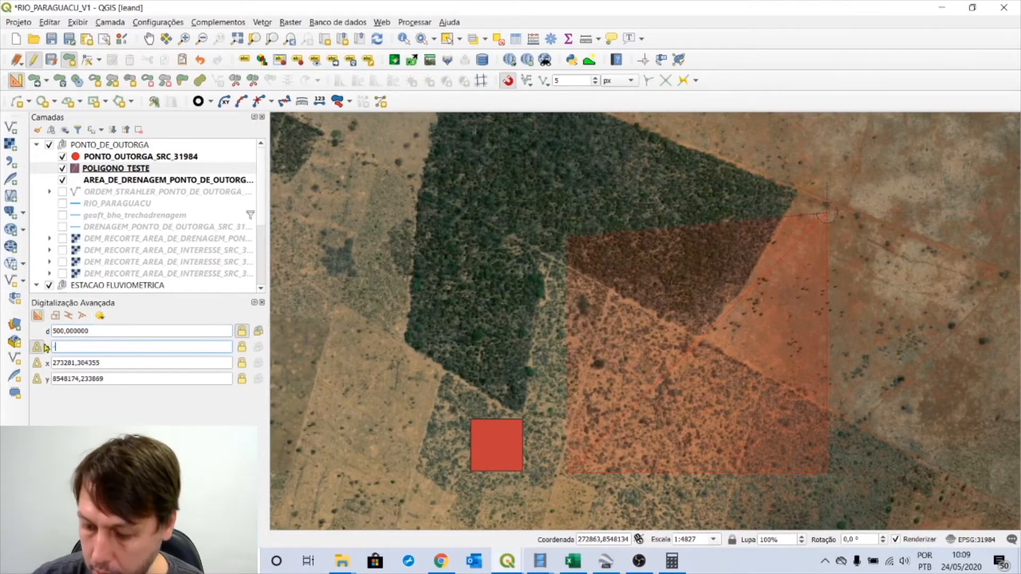
{"action": "left_click", "coordinate": [242, 347]}
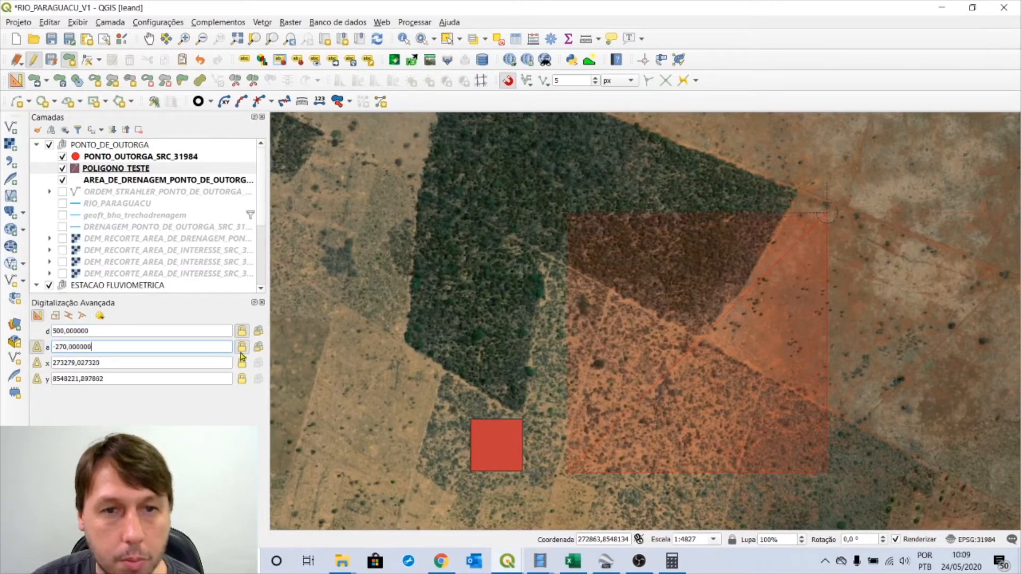
{"action": "left_click", "coordinate": [567, 213]}
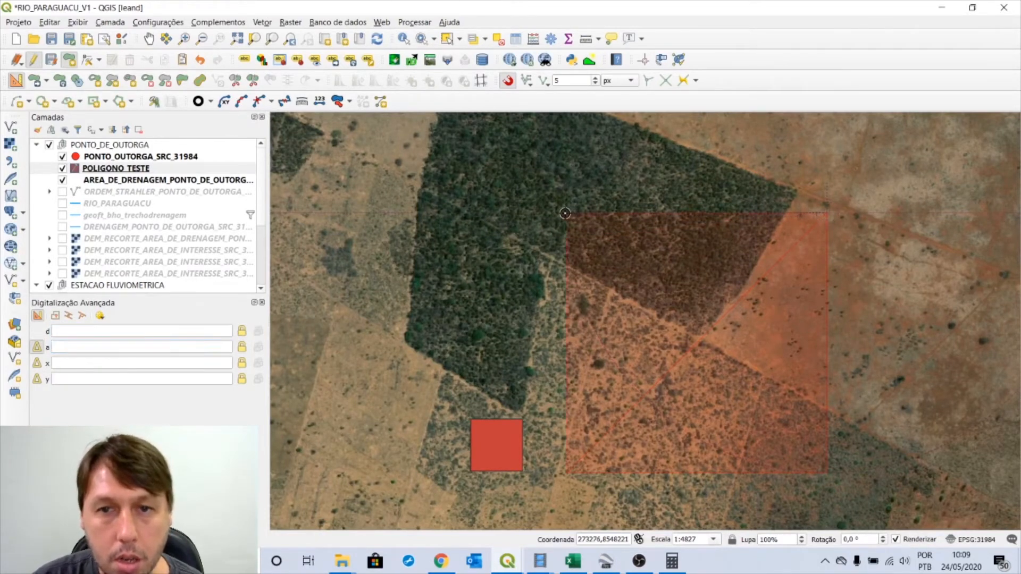
Finish the 500 m square and enter id 2, FORMA QUADRADO and LADO_m 500 in its attributes.
{"action": "right_click", "coordinate": [565, 214]}
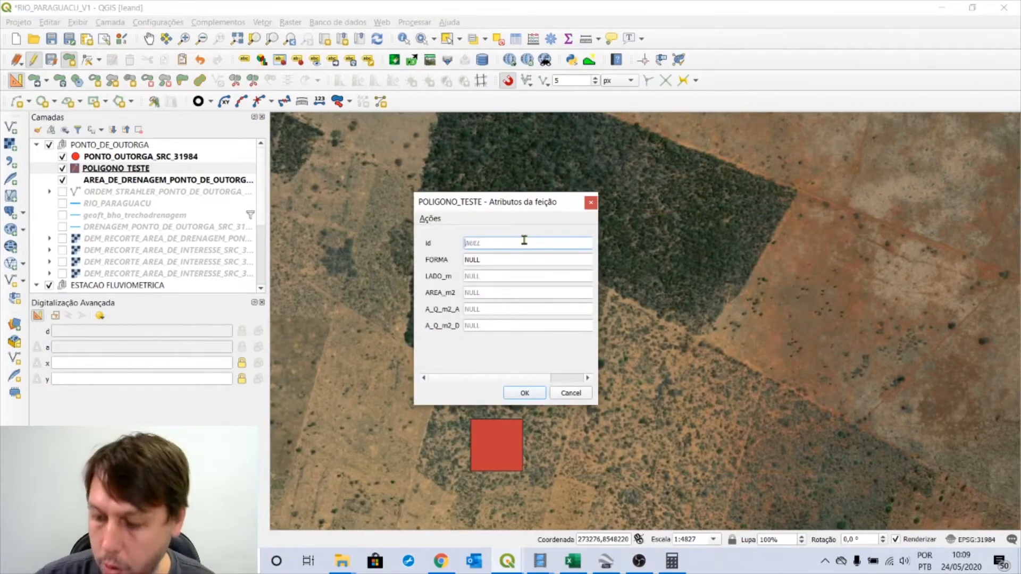
{"action": "double_click", "coordinate": [490, 261]}
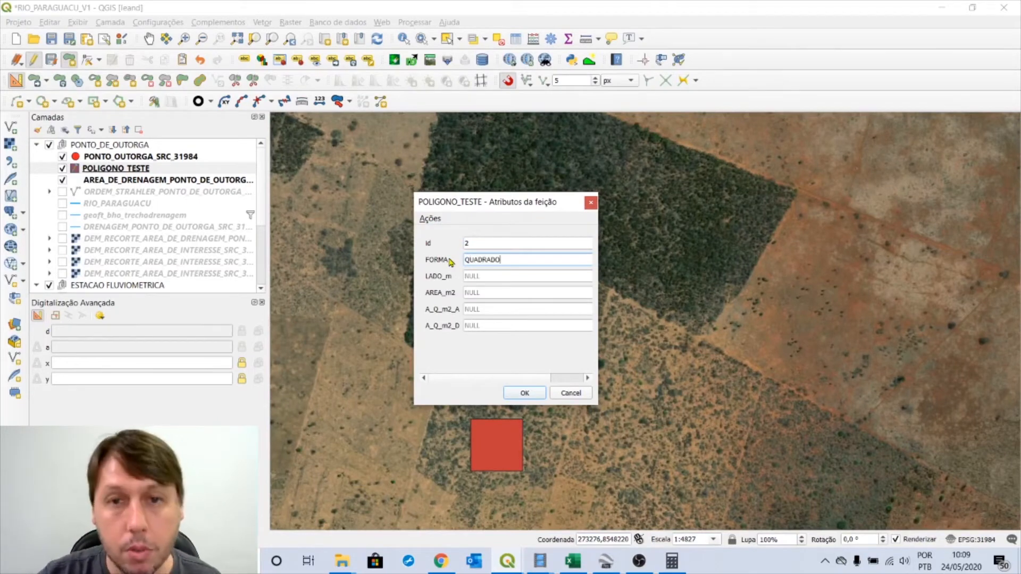
{"action": "left_click", "coordinate": [474, 276]}
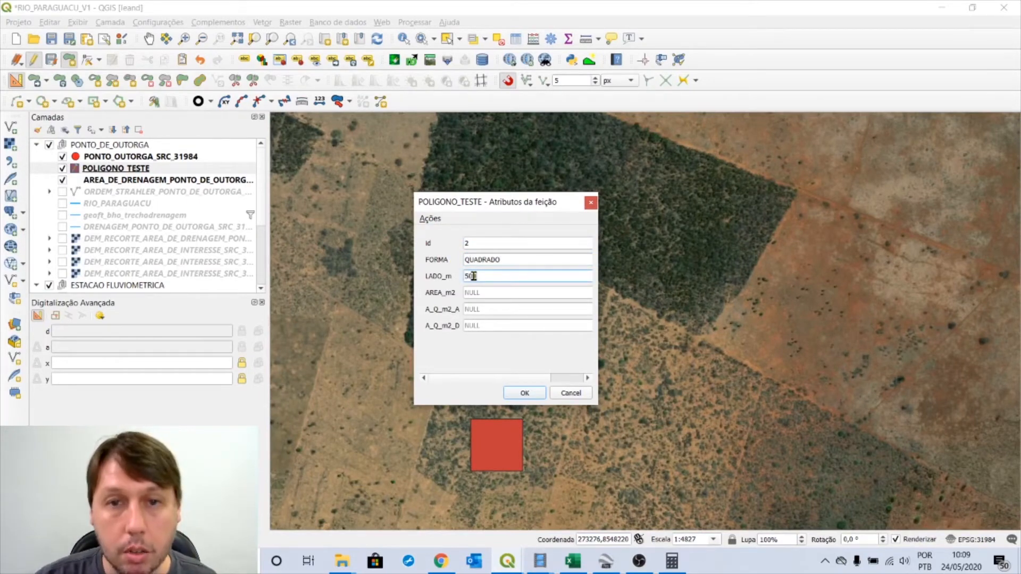
Switch to the Windows Calculator, clear the previous calculation and multiply 500 by 500.
{"action": "left_click", "coordinate": [671, 561]}
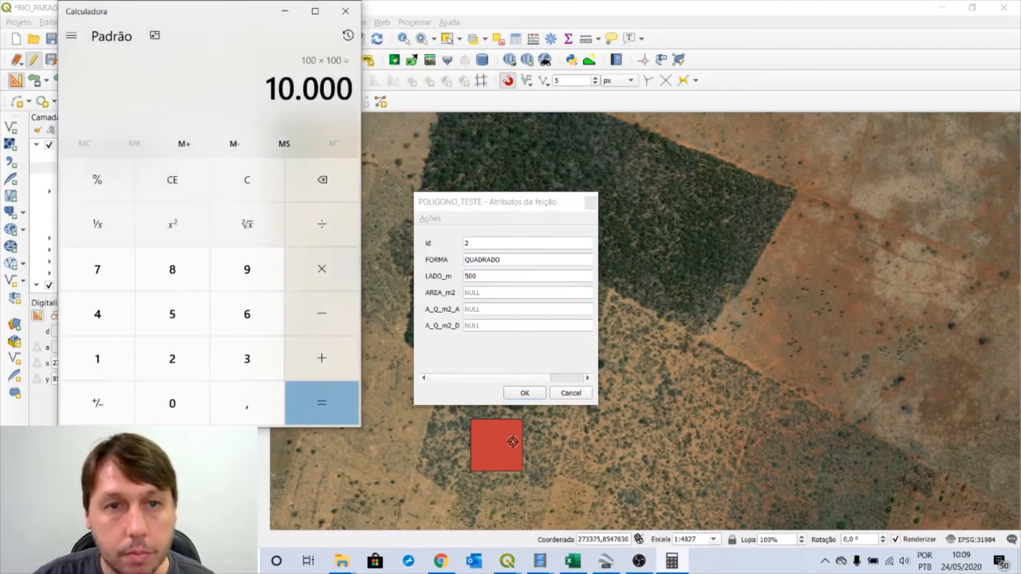
{"action": "left_click", "coordinate": [247, 180]}
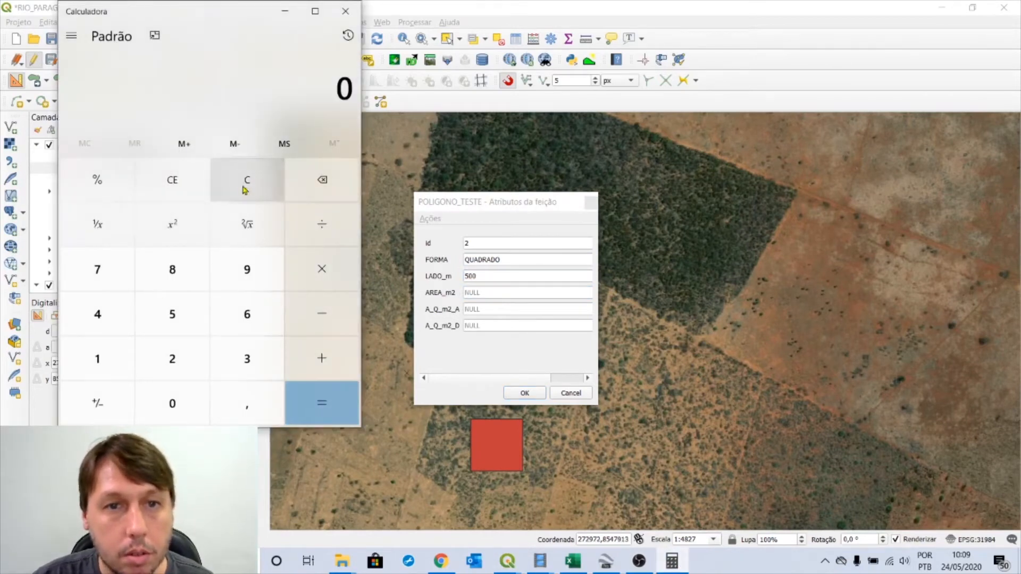
{"action": "left_click", "coordinate": [172, 314]}
{"action": "double_click", "coordinate": [173, 405]}
{"action": "left_click", "coordinate": [321, 269]}
{"action": "left_click", "coordinate": [172, 314]}
{"action": "double_click", "coordinate": [175, 409]}
{"action": "left_click", "coordinate": [322, 403]}
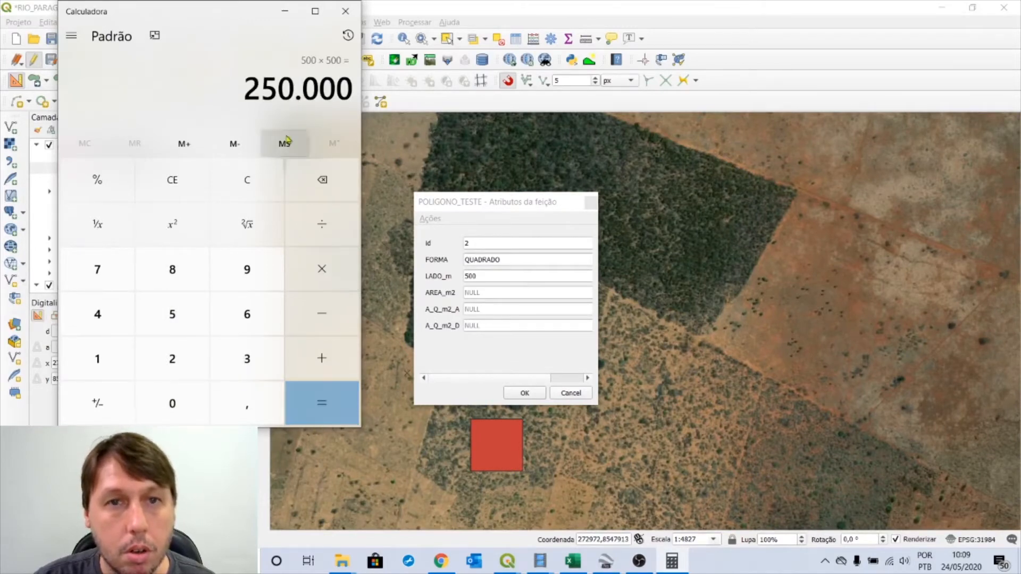
Set AREA_m2 to 250000, leave A_Q_m2_A and A_Q_m2_D empty, and save the 500 m square's attributes.
{"action": "left_click", "coordinate": [491, 293]}
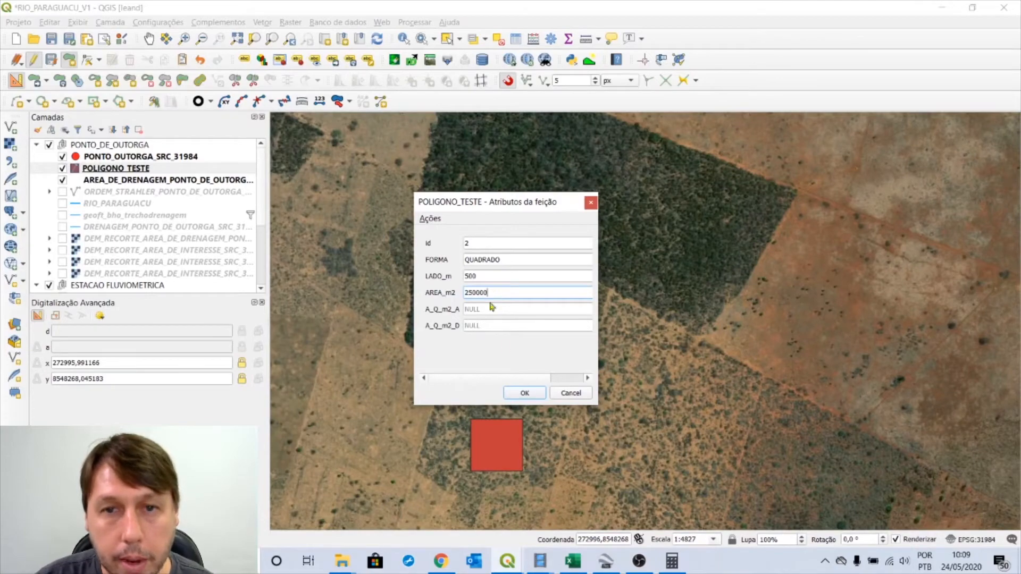
{"action": "left_click", "coordinate": [528, 392]}
Start a third polygon just east of the 500 m square's lower corner and draw its first side with distance 1000 and angle 0.
{"action": "scroll", "coordinate": [571, 348], "scroll_direction": "down", "scroll_amount": 1}
{"action": "left_click_drag", "start_coordinate": [725, 388], "coordinate": [566, 407]}
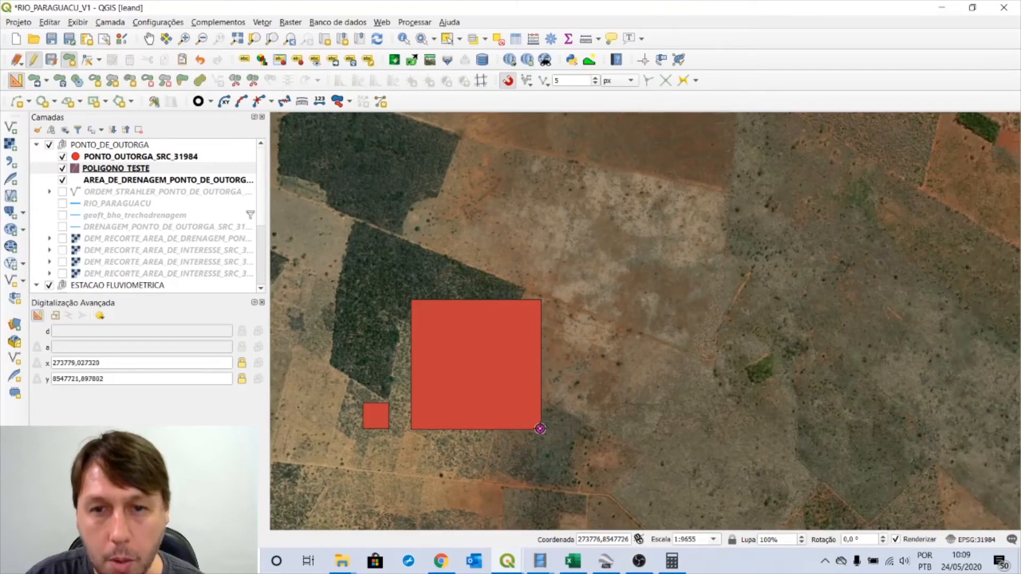
{"action": "left_click", "coordinate": [586, 430]}
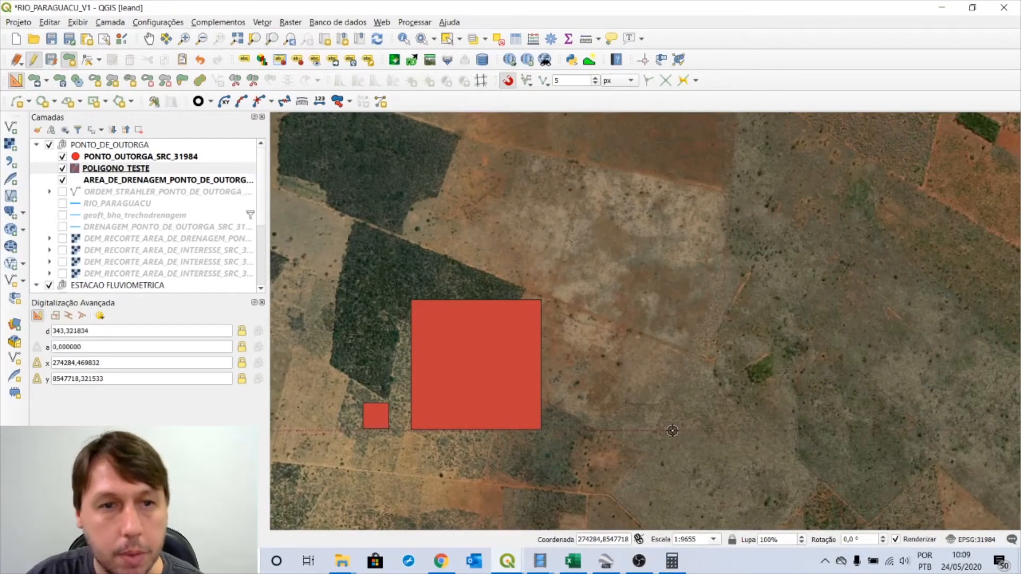
{"action": "type", "text": "d"}
{"action": "type", "text": "100"}
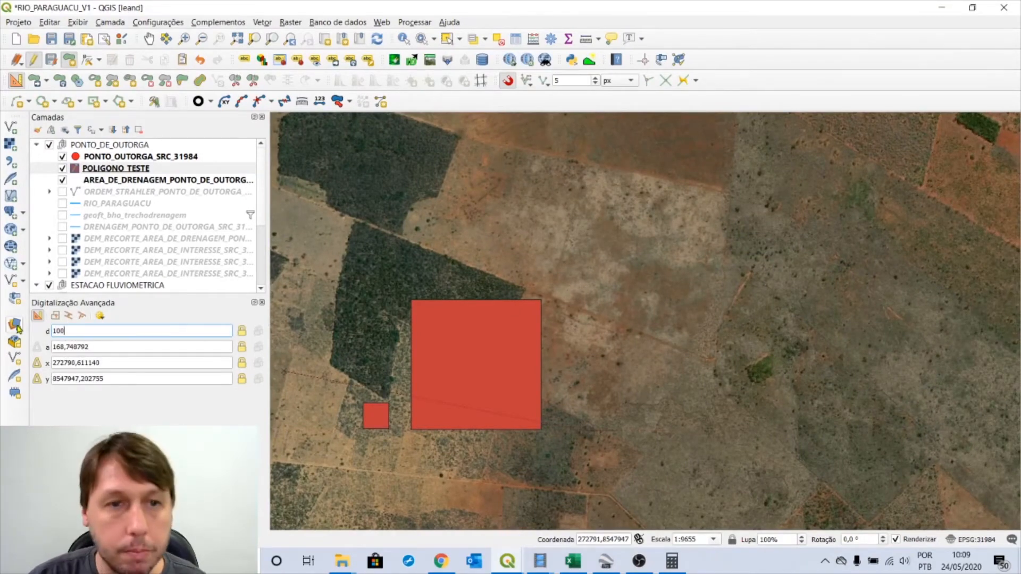
{"action": "left_click", "coordinate": [242, 331]}
{"action": "left_click", "coordinate": [128, 348]}
{"action": "type", "text": "0"}
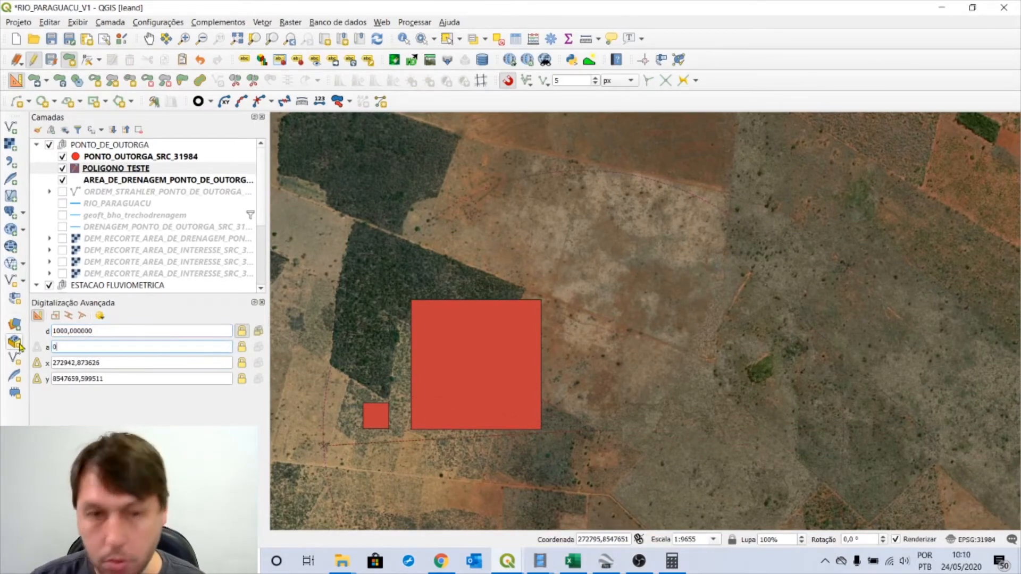
{"action": "left_click", "coordinate": [242, 347]}
{"action": "left_click_drag", "start_coordinate": [892, 430], "coordinate": [779, 433]}
{"action": "scroll", "coordinate": [792, 439], "scroll_direction": "down", "scroll_amount": 1}
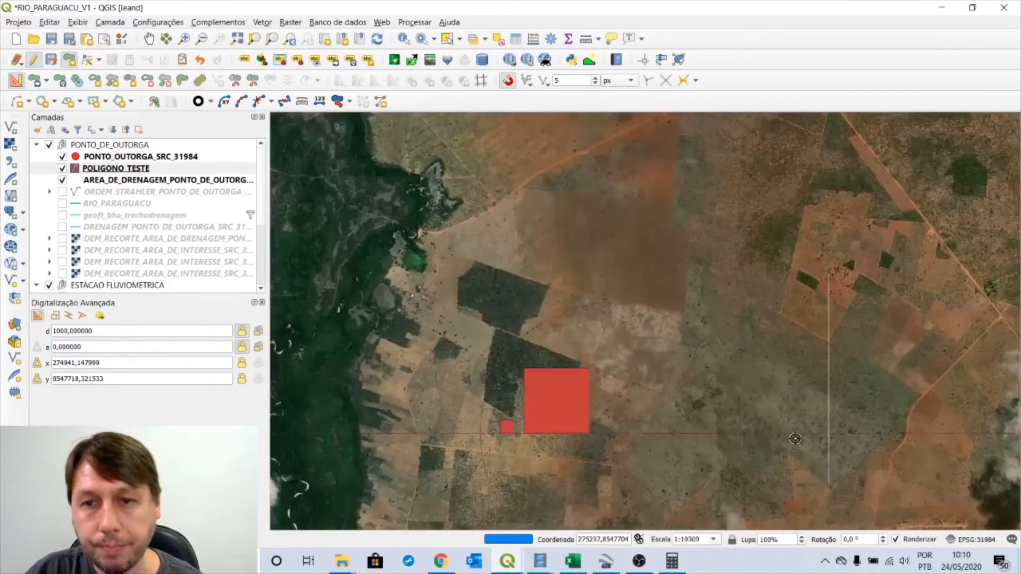
{"action": "left_click", "coordinate": [739, 435]}
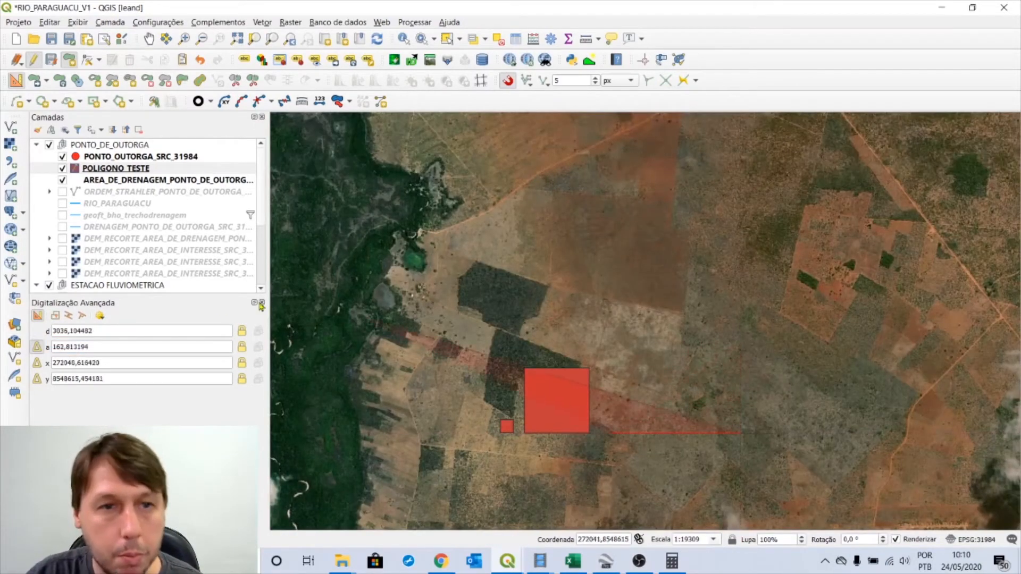
Draw the second side of the third polygon with distance 1000 and angle 90.
{"action": "type", "text": "d"}
{"action": "type", "text": "10"}
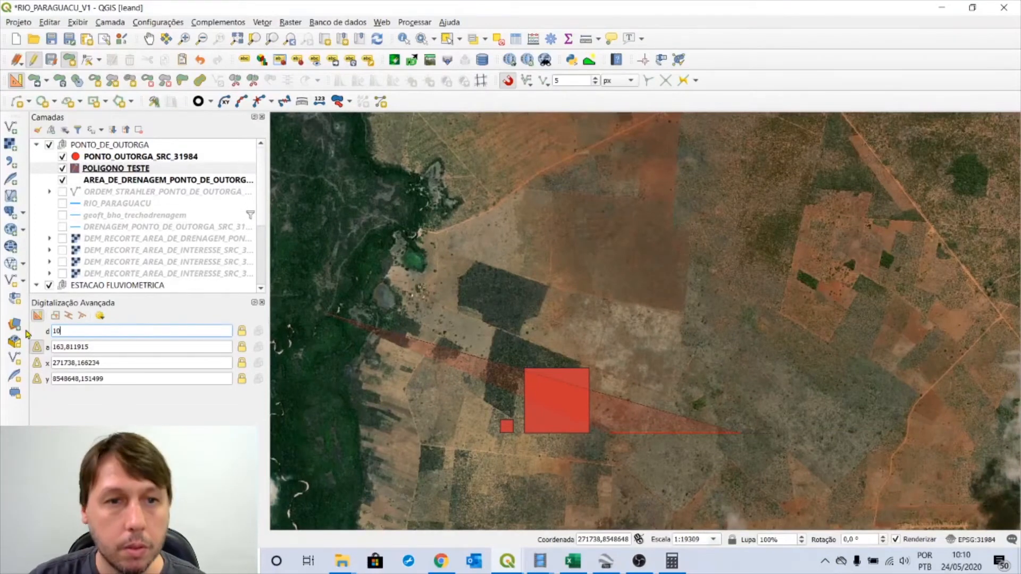
{"action": "type", "text": "00"}
{"action": "left_click", "coordinate": [239, 331]}
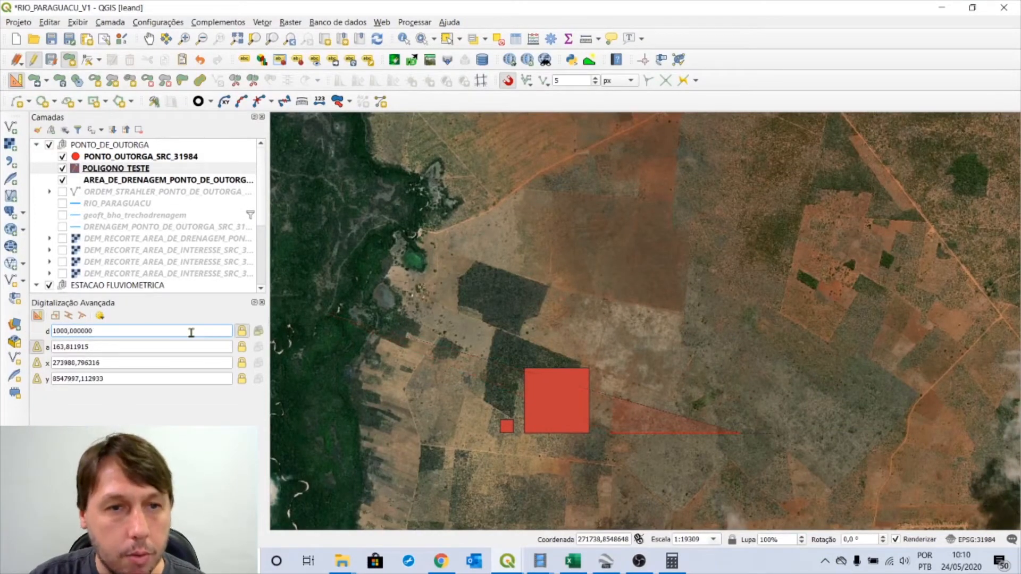
{"action": "left_click", "coordinate": [109, 350]}
{"action": "type", "text": "9"}
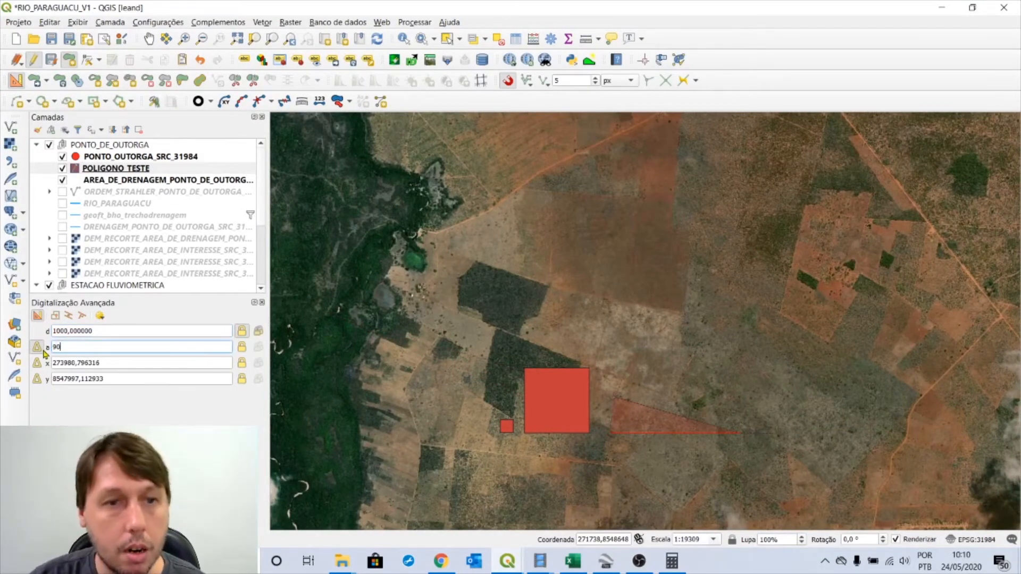
{"action": "type", "text": "0"}
{"action": "left_click", "coordinate": [242, 347]}
{"action": "left_click", "coordinate": [739, 299]}
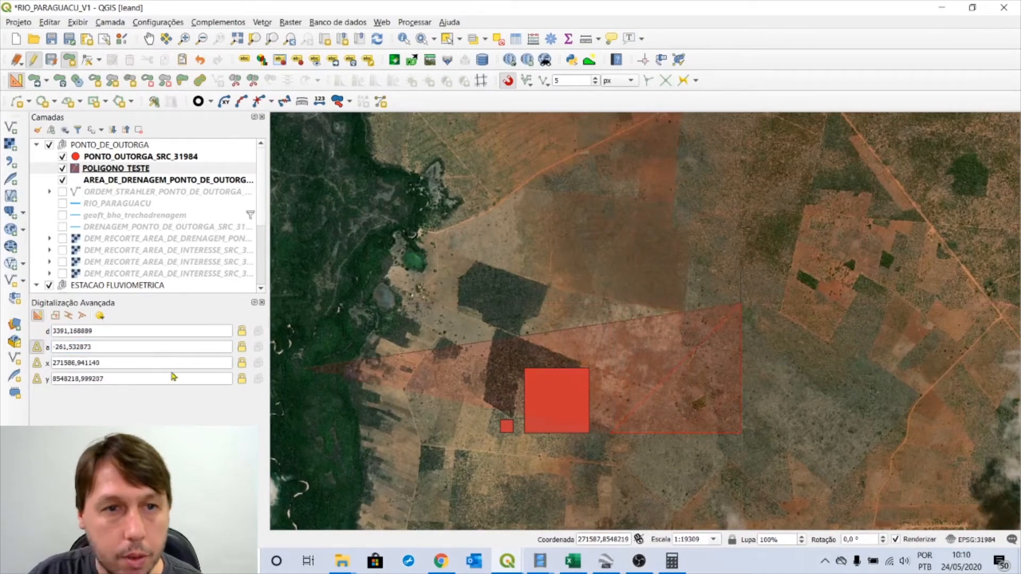
Draw the third side of the third polygon with distance 1000 and angle -270.
{"action": "left_click", "coordinate": [97, 329]}
{"action": "key", "text": "BackSpace"}
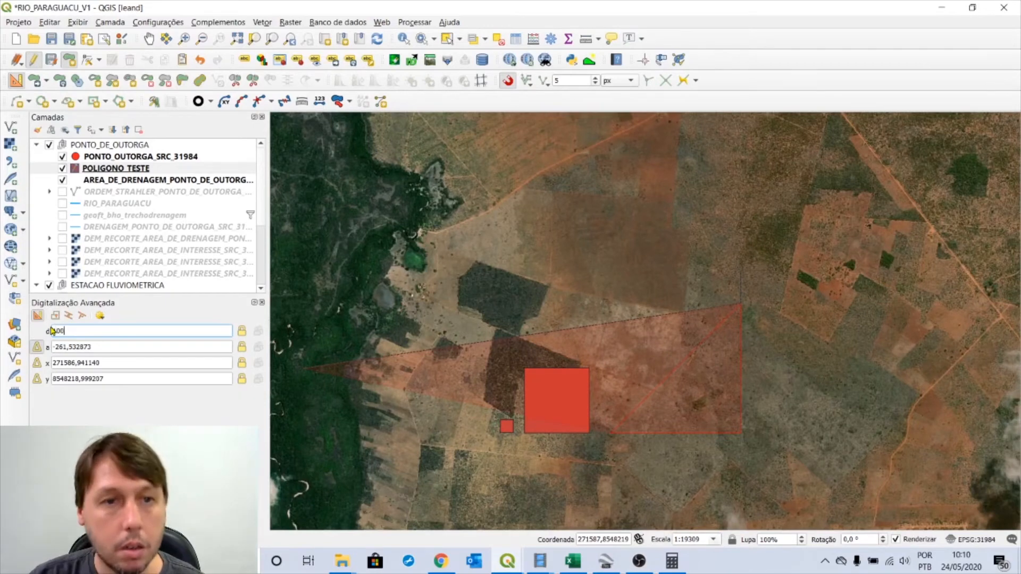
{"action": "key", "text": "Return"}
{"action": "key", "text": "Tab"}
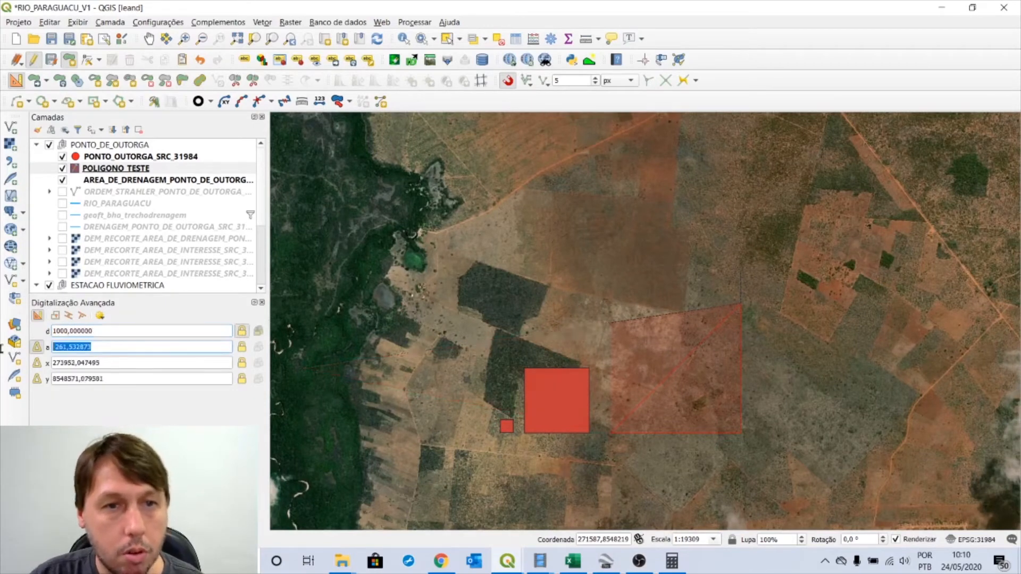
{"action": "type", "text": "-270"}
{"action": "key", "text": "Return"}
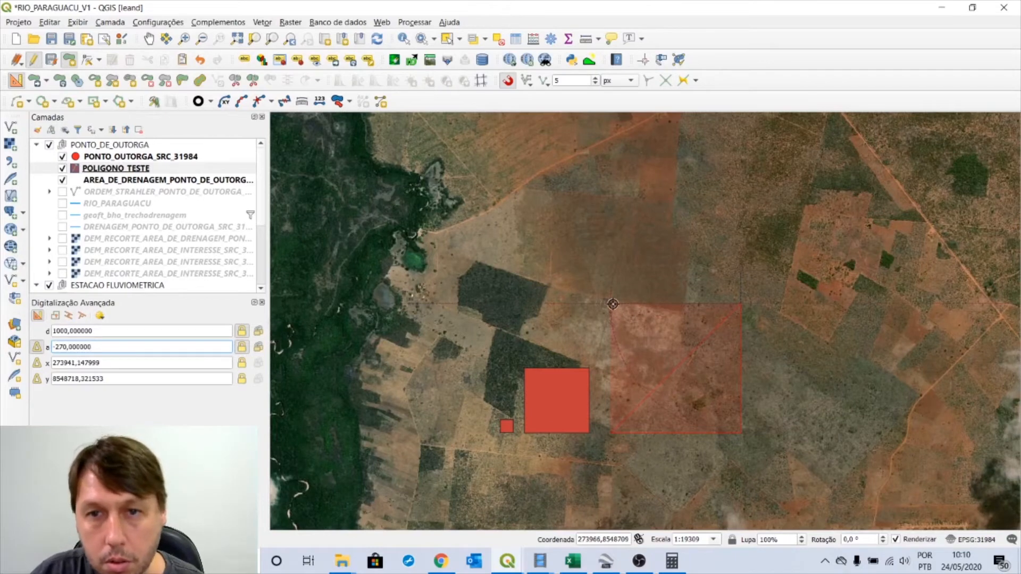
{"action": "left_click", "coordinate": [612, 304]}
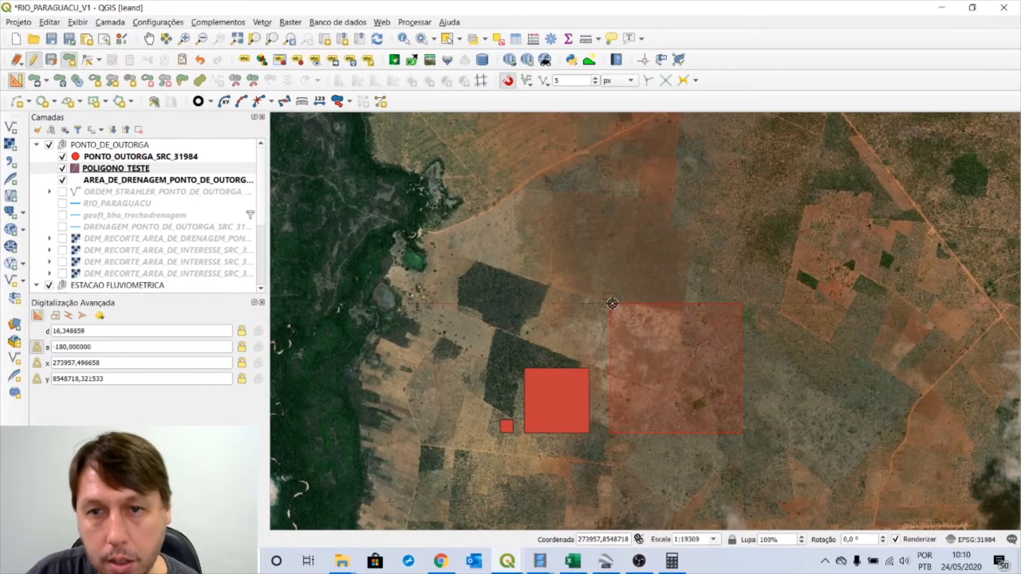
Finish the 1000 m square and enter id 3, FORMA QUADRADO and LADO_m 1000 in its attributes.
{"action": "right_click", "coordinate": [613, 304]}
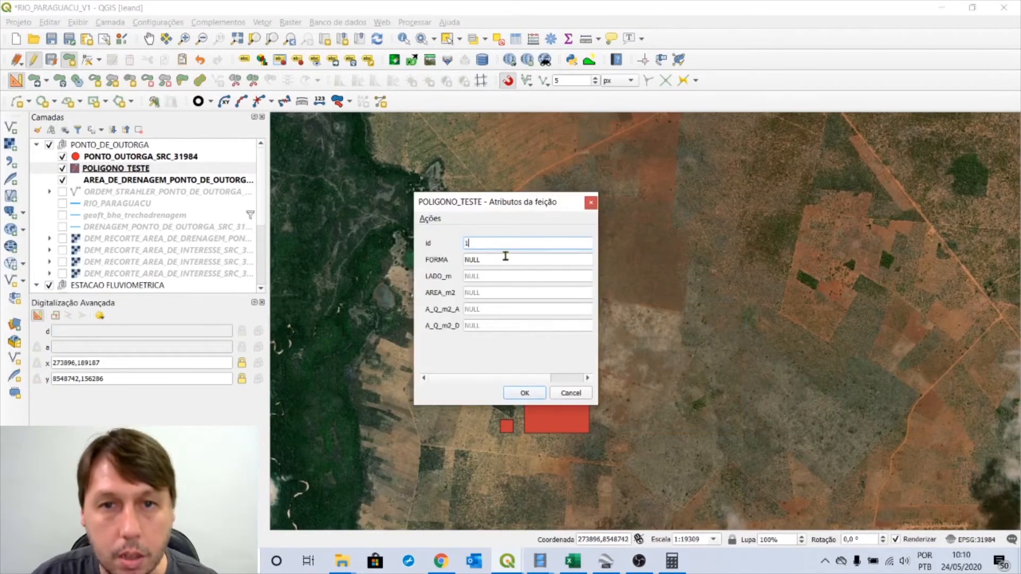
{"action": "left_click", "coordinate": [505, 256]}
{"action": "type", "text": "QUAD"}
{"action": "left_click", "coordinate": [499, 276]}
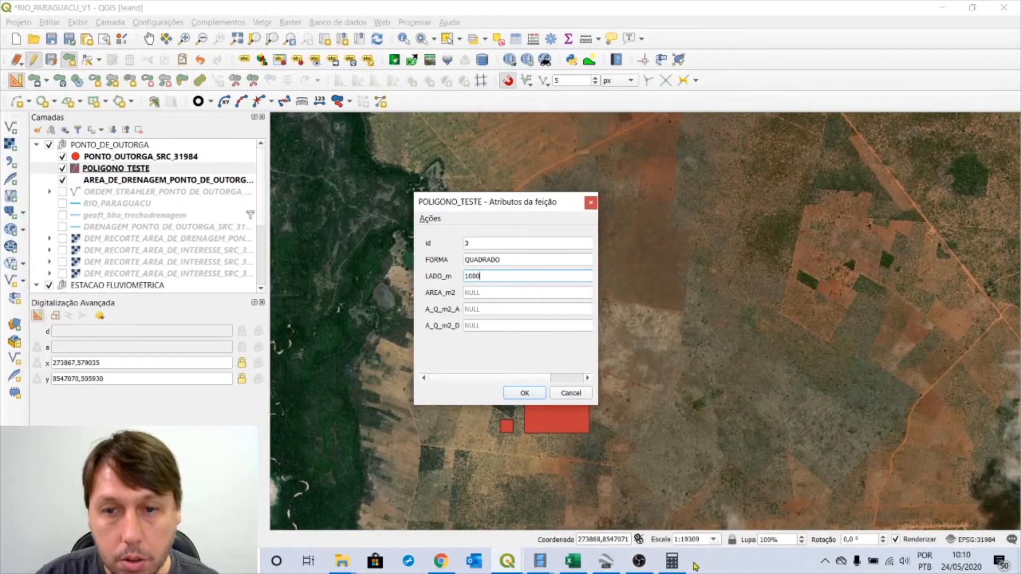
Switch to the Calculator and compute the 1000 m square's area as 1000 × 1000.
{"action": "left_click", "coordinate": [672, 561]}
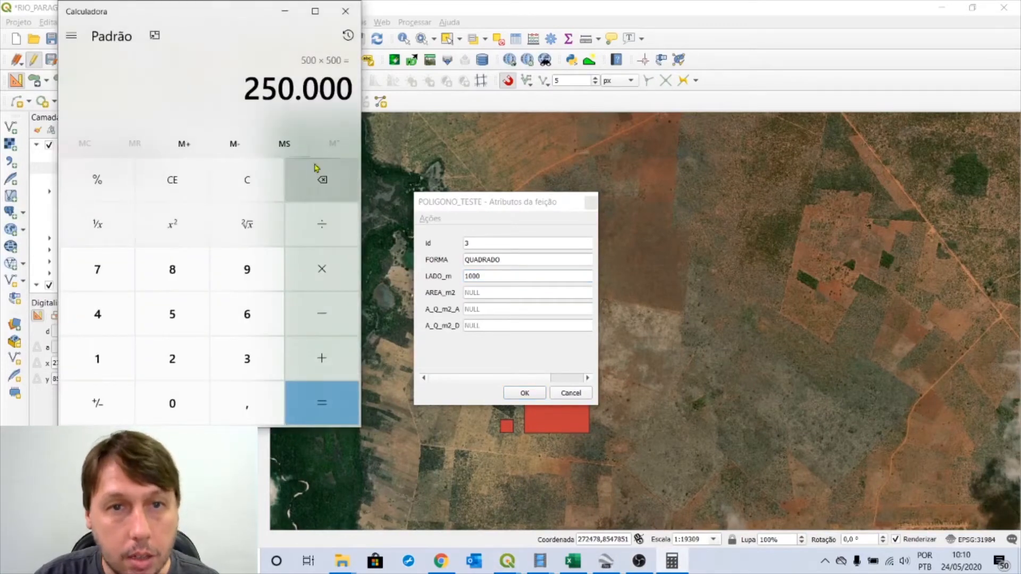
{"action": "left_click", "coordinate": [251, 182]}
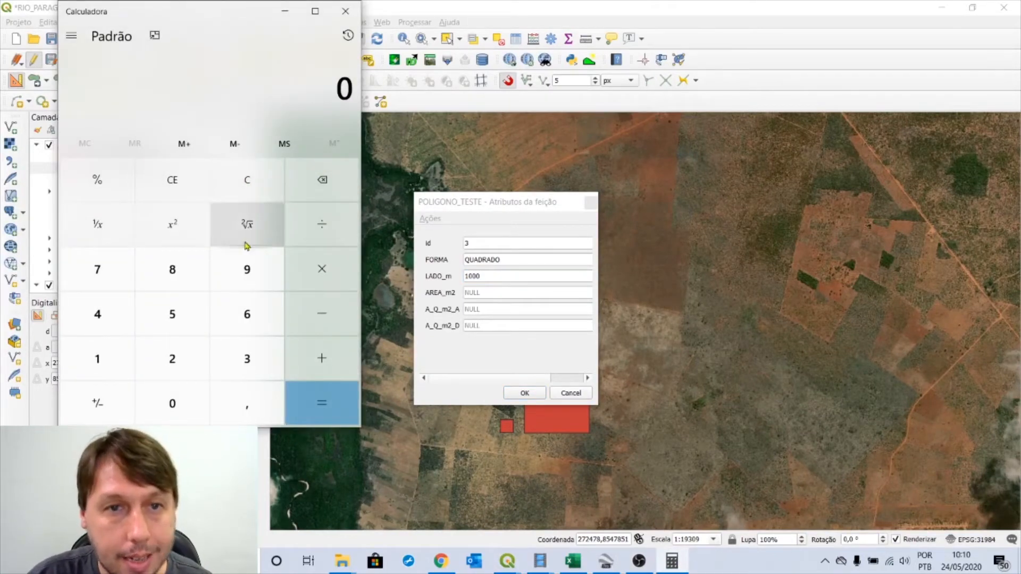
{"action": "left_click", "coordinate": [107, 348]}
{"action": "left_click", "coordinate": [163, 402]}
{"action": "left_click", "coordinate": [163, 402]}
{"action": "left_click", "coordinate": [164, 403]}
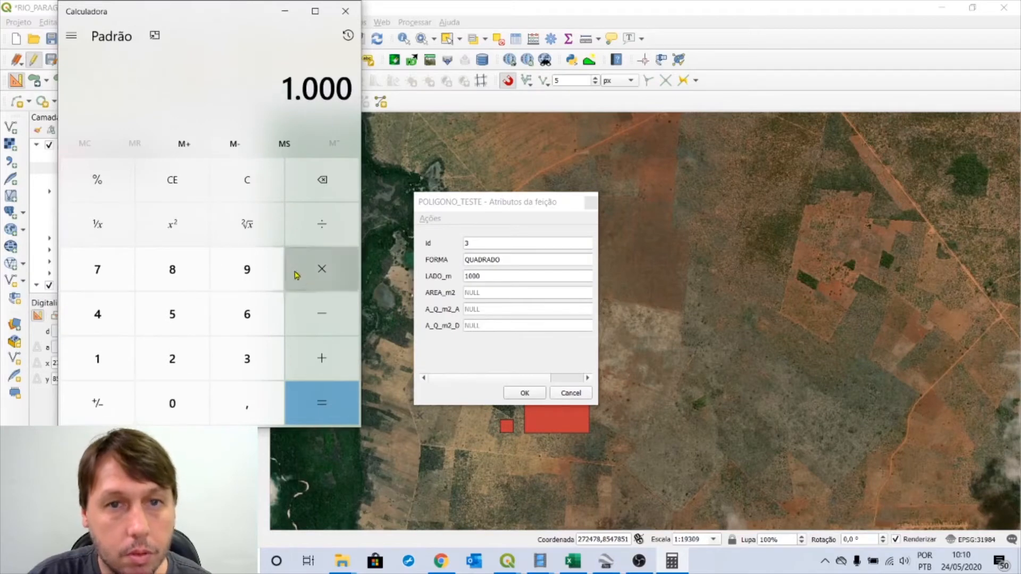
{"action": "left_click", "coordinate": [298, 266]}
{"action": "left_click", "coordinate": [105, 364]}
{"action": "left_click", "coordinate": [162, 396]}
{"action": "left_click", "coordinate": [181, 394]}
{"action": "left_click", "coordinate": [181, 394]}
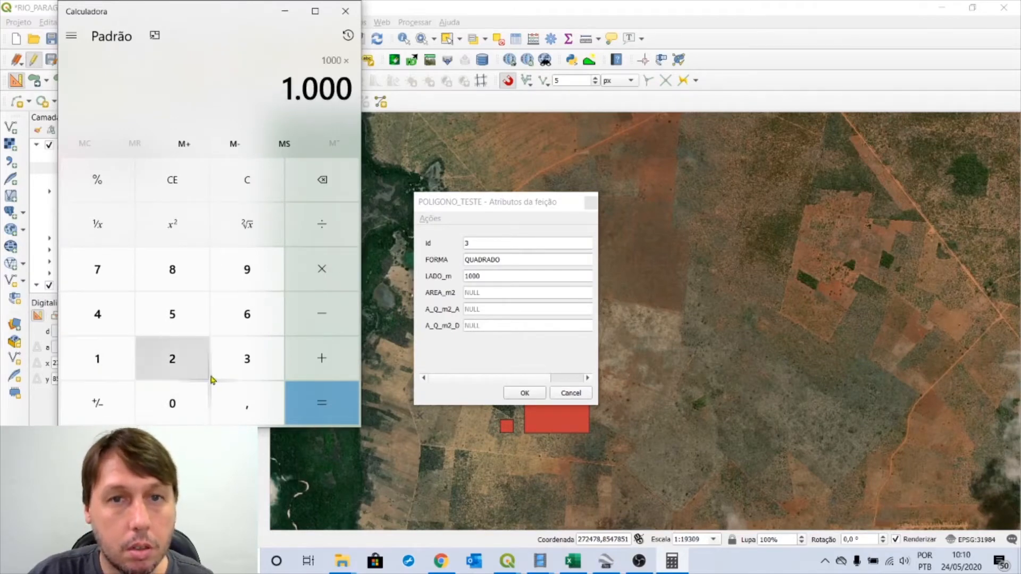
{"action": "left_click", "coordinate": [322, 402]}
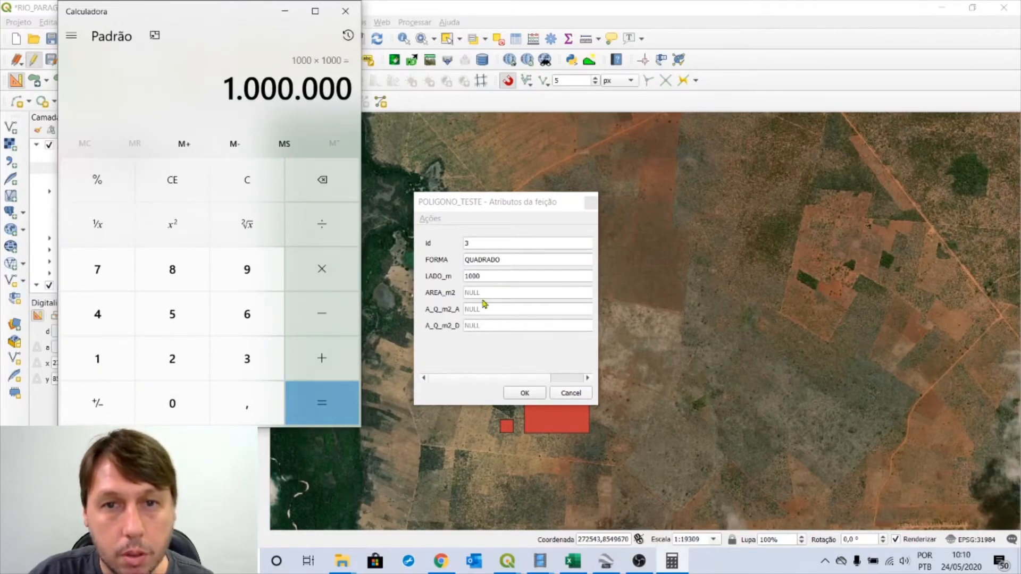
Enter 1000000 as AREA_m2 for the third square and save its attributes.
{"action": "left_click", "coordinate": [483, 293]}
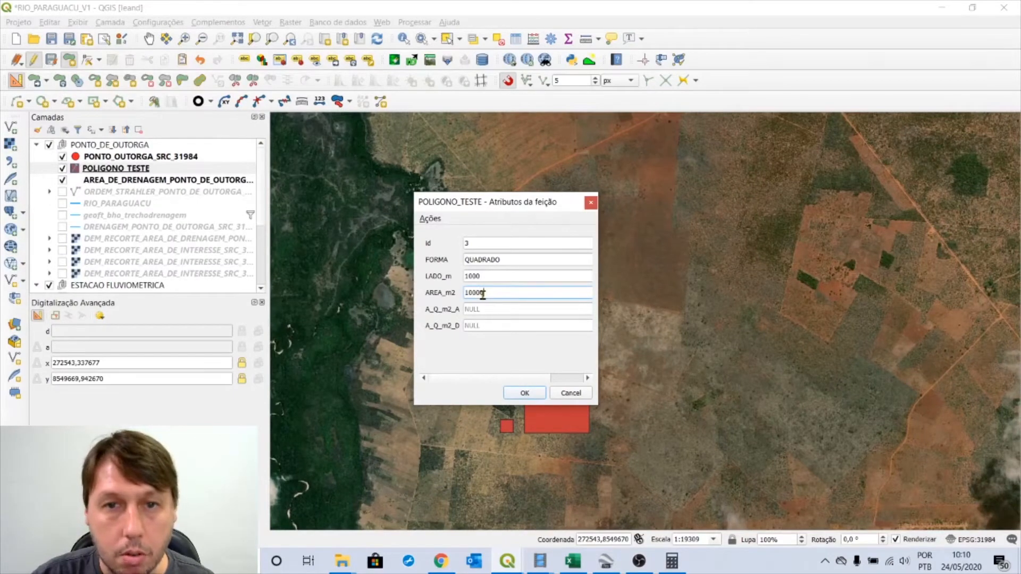
{"action": "left_click", "coordinate": [522, 392]}
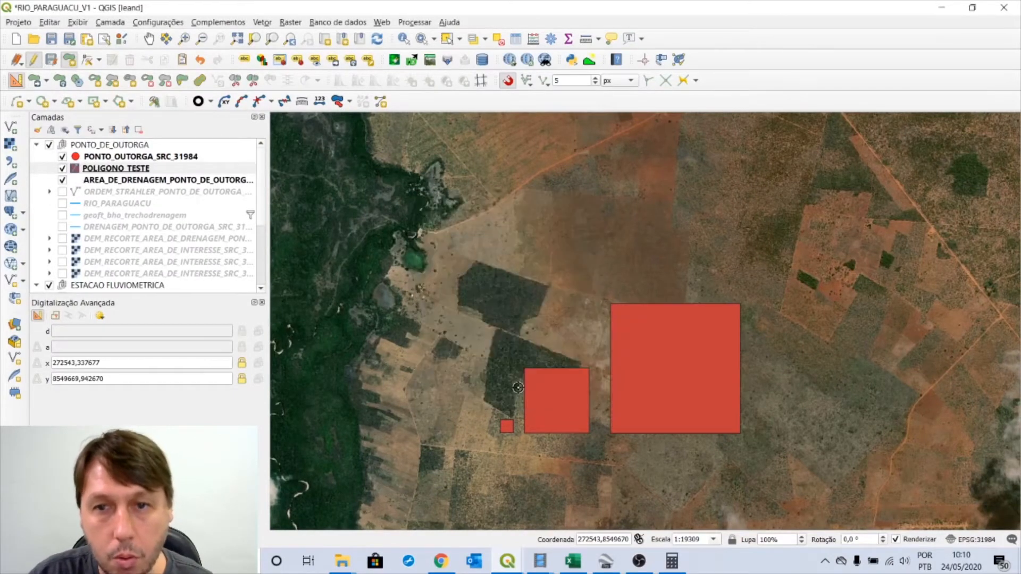
{"action": "scroll", "coordinate": [512, 456], "scroll_direction": "up", "scroll_amount": 1}
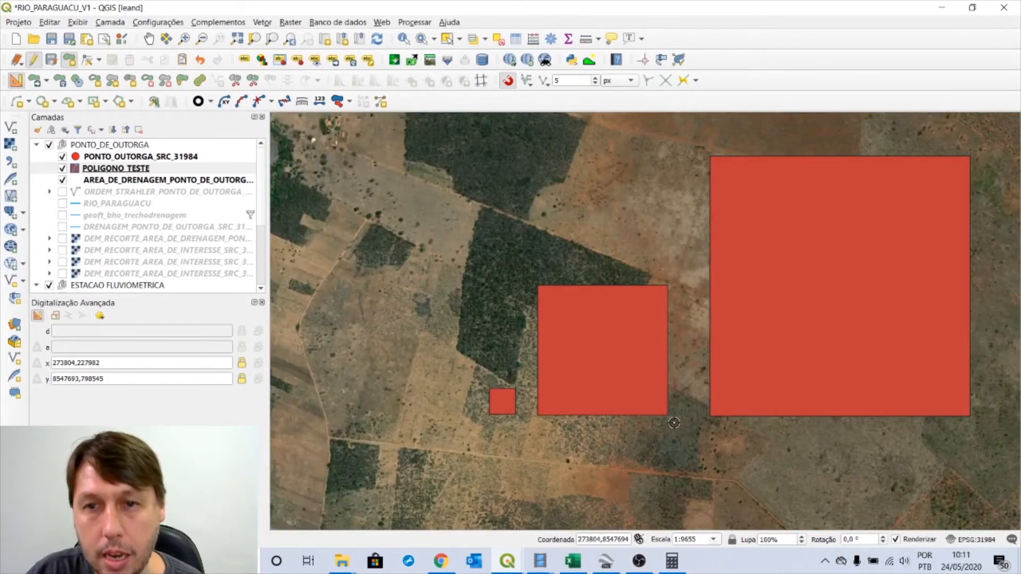
{"action": "scroll", "coordinate": [757, 393], "scroll_direction": "down", "scroll_amount": 1}
{"action": "left_click_drag", "start_coordinate": [757, 394], "coordinate": [529, 394]}
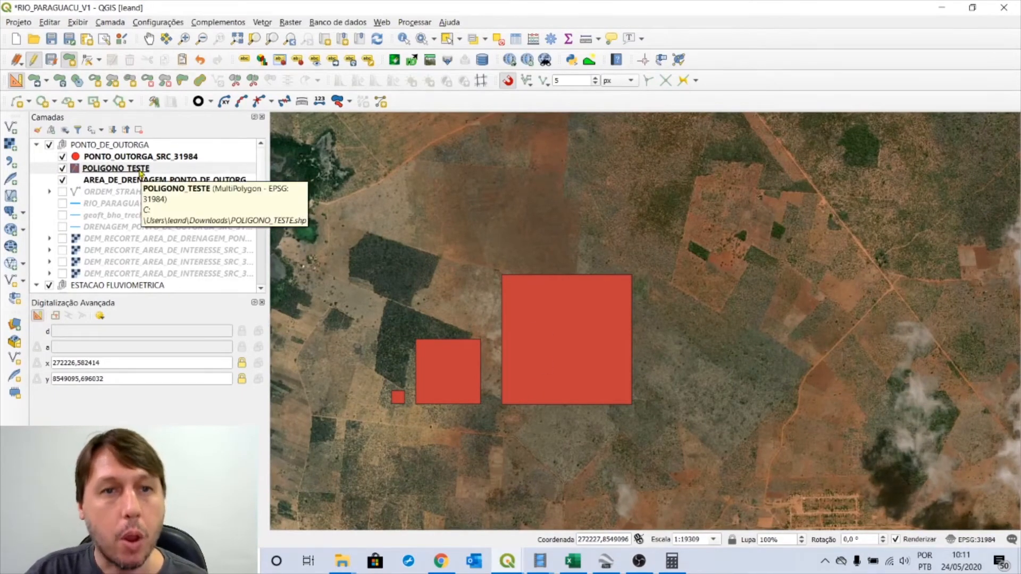
Open the POLIGONO_TESTE attribute table and place its window over the map.
{"action": "right_click", "coordinate": [140, 171]}
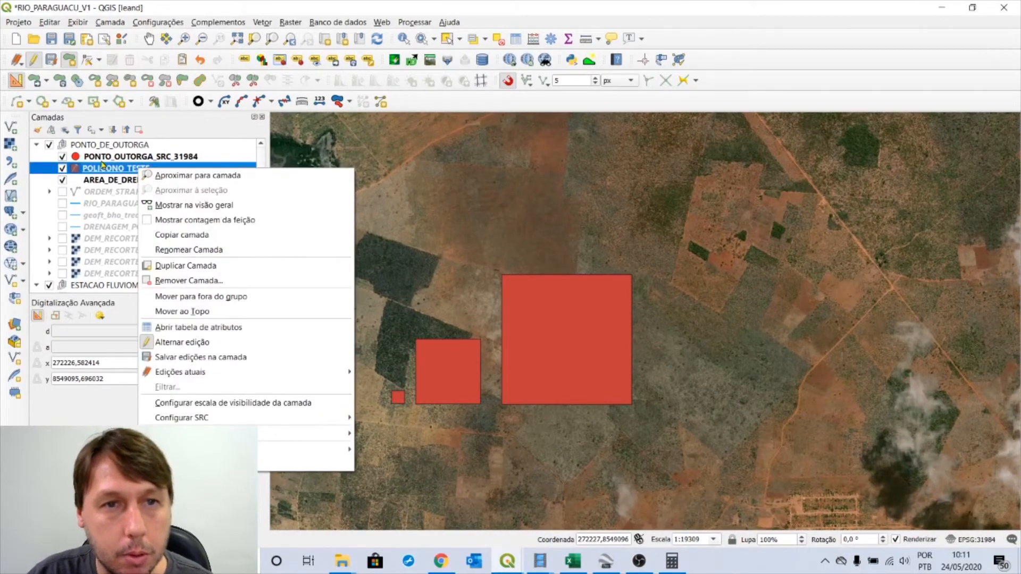
{"action": "left_click", "coordinate": [209, 330]}
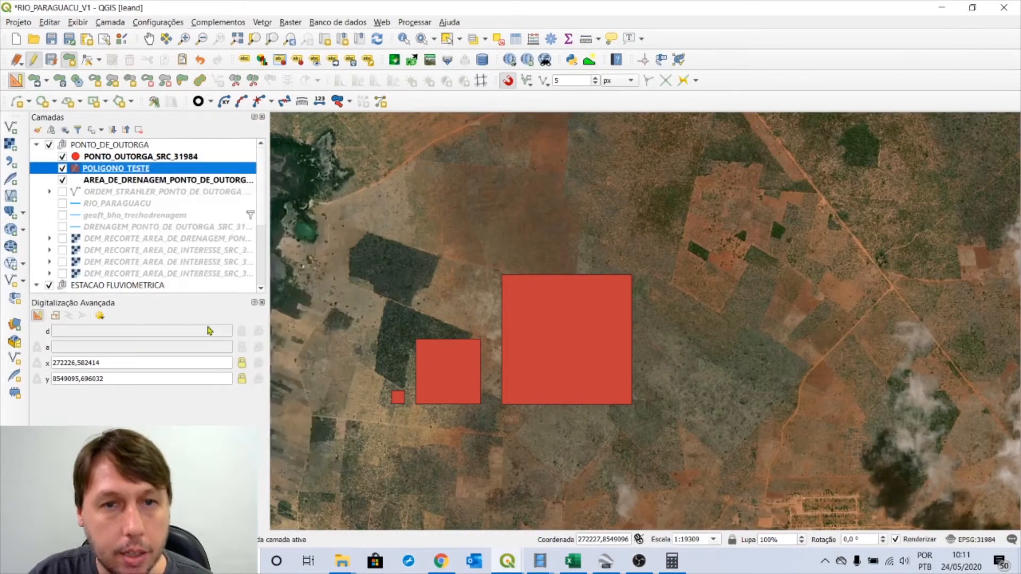
{"action": "left_click_drag", "start_coordinate": [684, 304], "coordinate": [601, 156]}
{"action": "left_click_drag", "start_coordinate": [675, 292], "coordinate": [680, 372]}
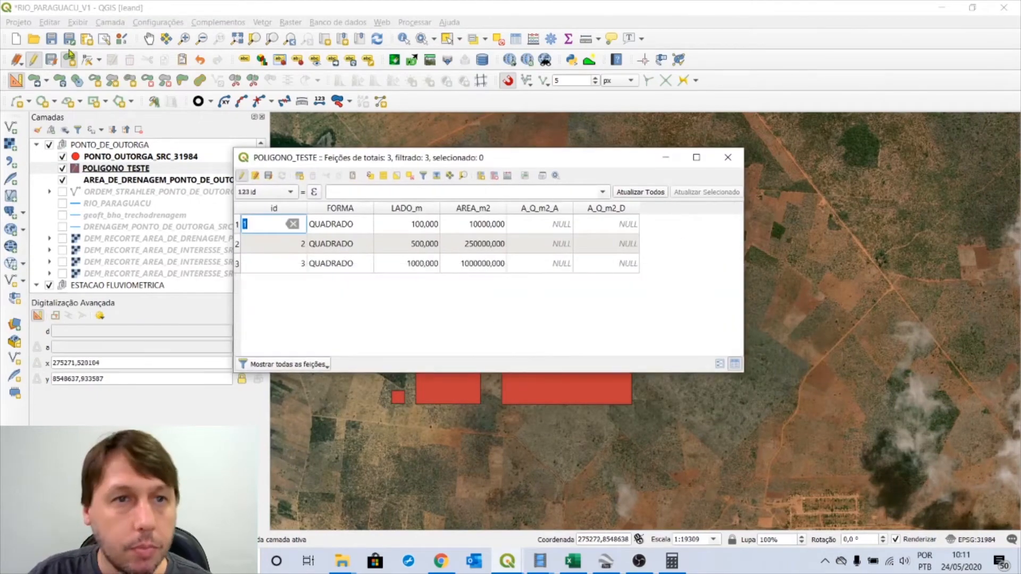
Check which ellipsoid the project properties use for distance and area calculations, leaving the settings as they are.
{"action": "left_click", "coordinate": [19, 22]}
{"action": "left_click", "coordinate": [78, 189]}
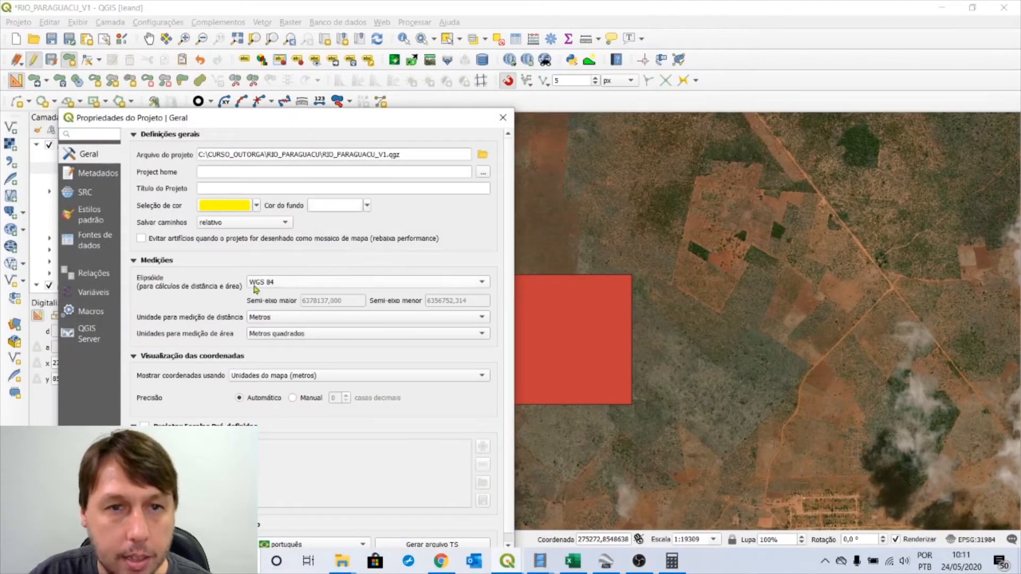
{"action": "left_click", "coordinate": [503, 117]}
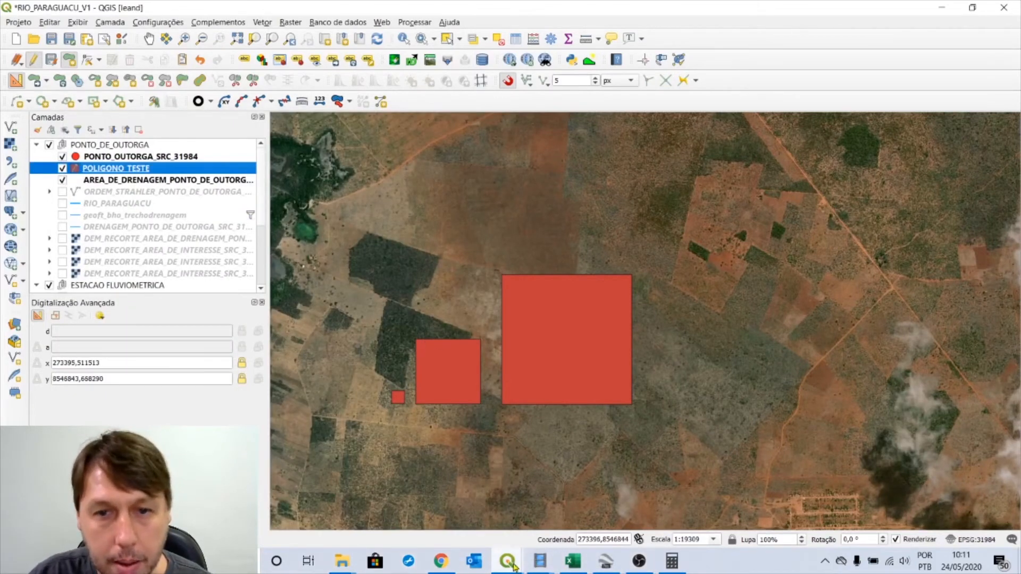
Bring back the POLIGONO_TESTE attribute table and sort its records by A_Q_m2_A.
{"action": "mouse_move", "coordinate": [507, 561]}
{"action": "left_click", "coordinate": [650, 500]}
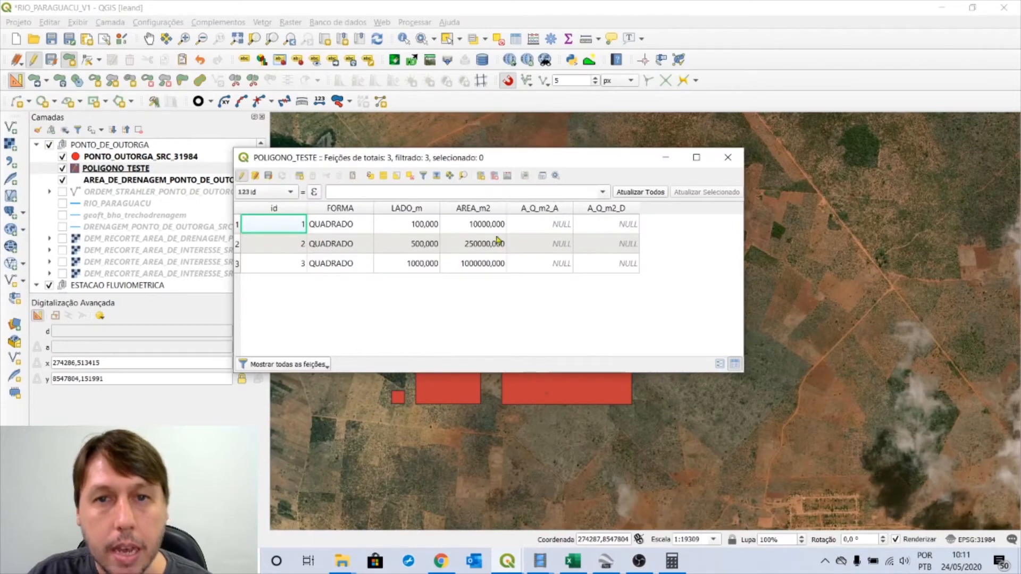
{"action": "left_click", "coordinate": [545, 210]}
{"action": "left_click", "coordinate": [541, 208]}
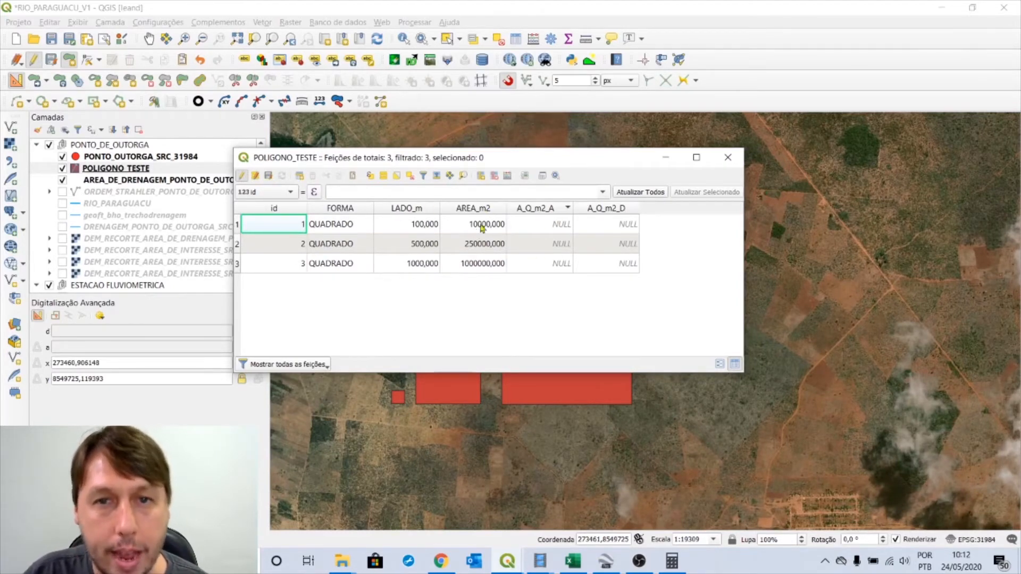
{"action": "left_click", "coordinate": [485, 244]}
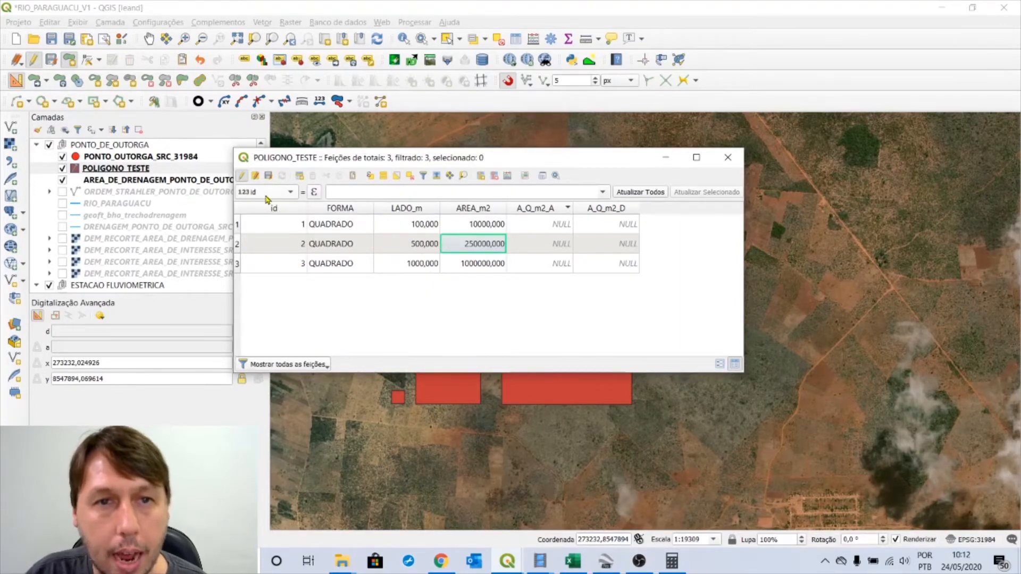
Fill the A_Q_m2_A field of all features with the expression $AREA.
{"action": "left_click", "coordinate": [293, 193]}
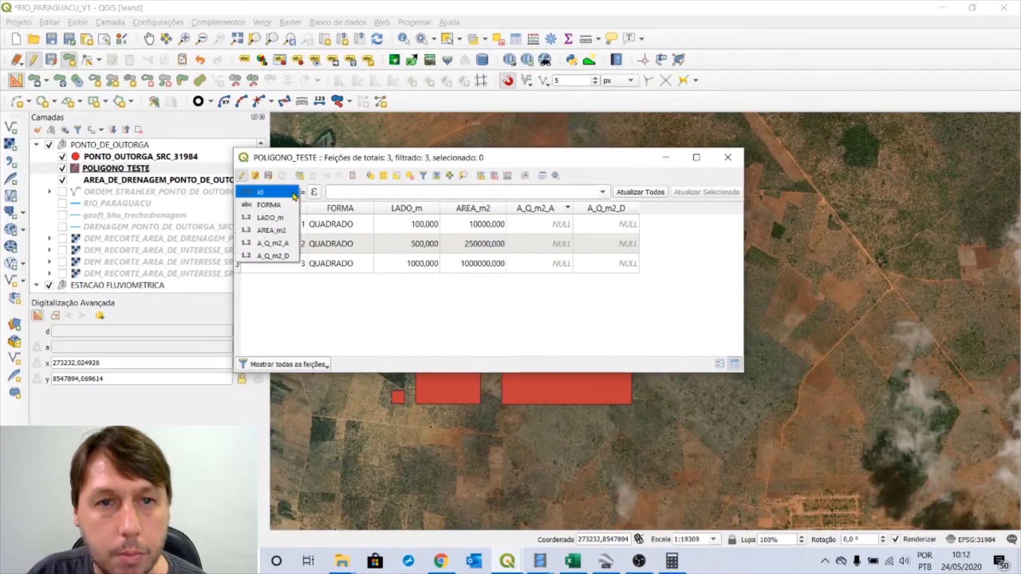
{"action": "left_click", "coordinate": [283, 244]}
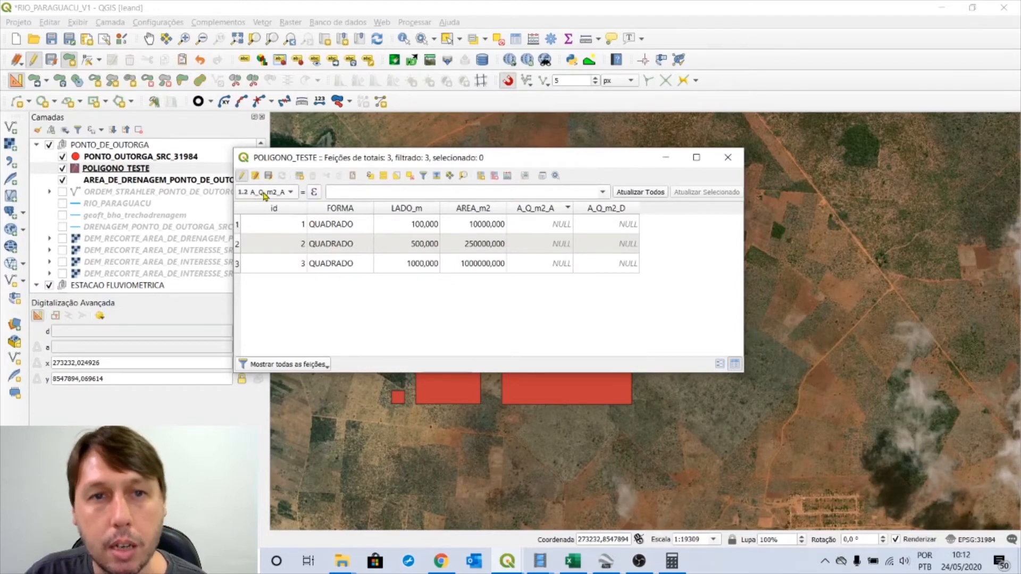
{"action": "left_click", "coordinate": [373, 192]}
{"action": "type", "text": "$ARE"}
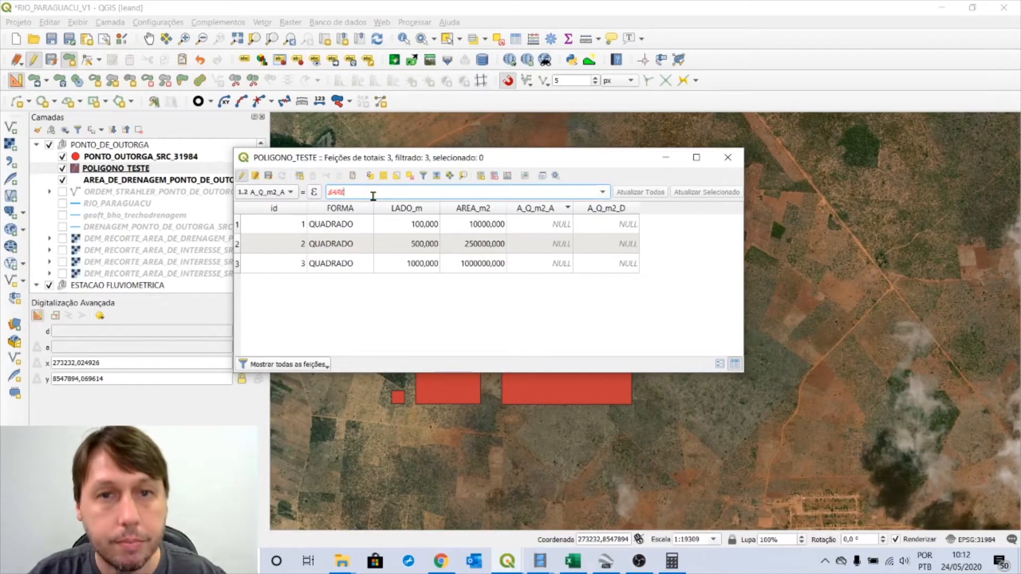
{"action": "type", "text": "A"}
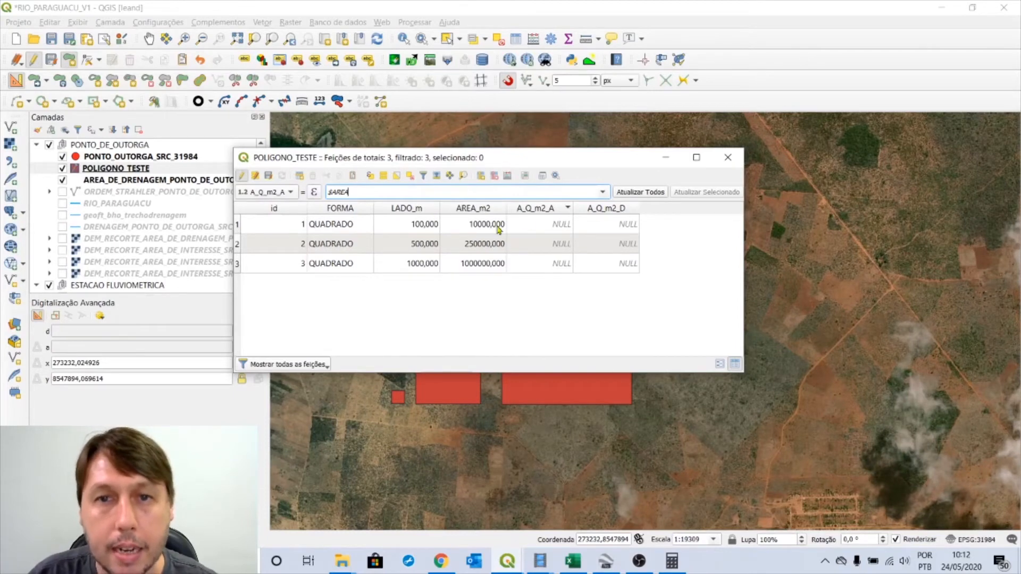
{"action": "left_click", "coordinate": [637, 195]}
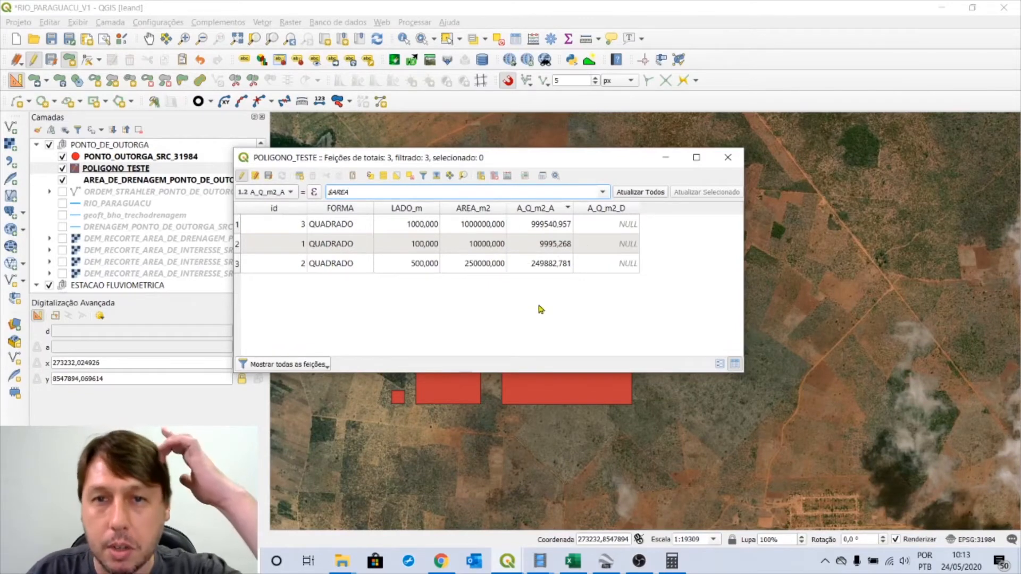
Move the attribute table clear of the squares and set the project's measurement ellipsoid to None / Planimetric.
{"action": "left_click_drag", "start_coordinate": [553, 165], "coordinate": [559, 99]}
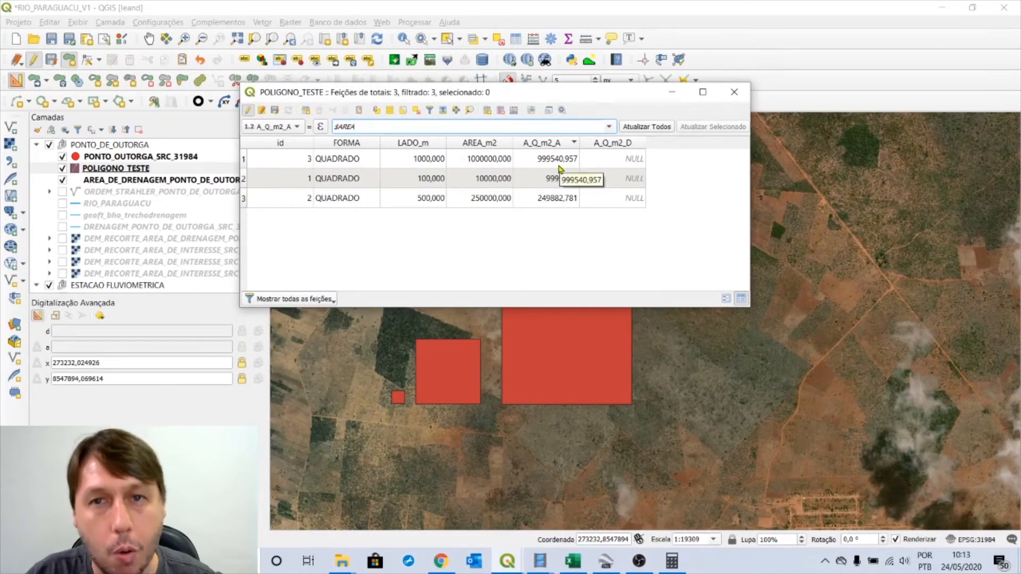
{"action": "left_click_drag", "start_coordinate": [596, 93], "coordinate": [629, 53]}
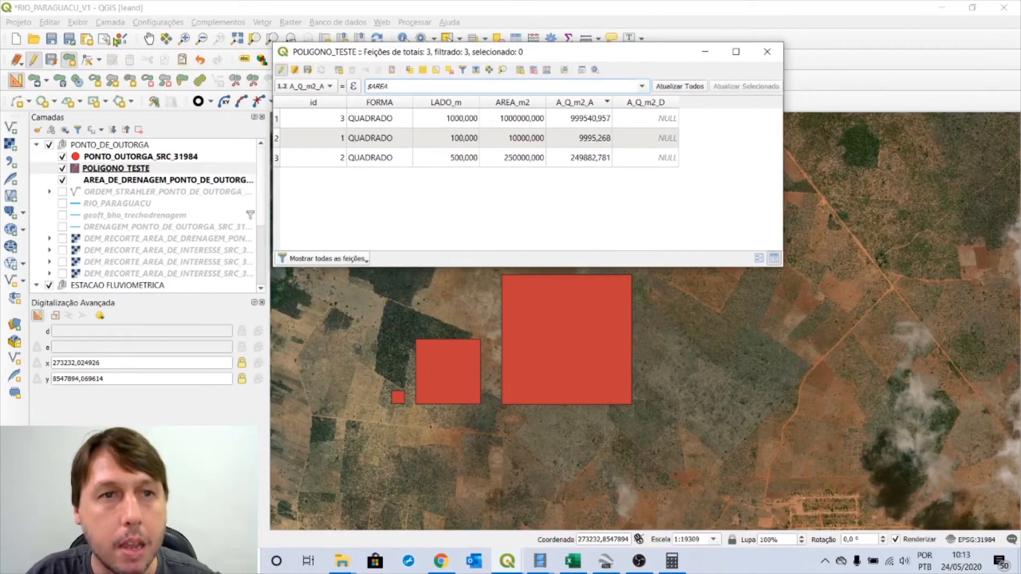
{"action": "left_click", "coordinate": [21, 23]}
{"action": "left_click", "coordinate": [57, 191]}
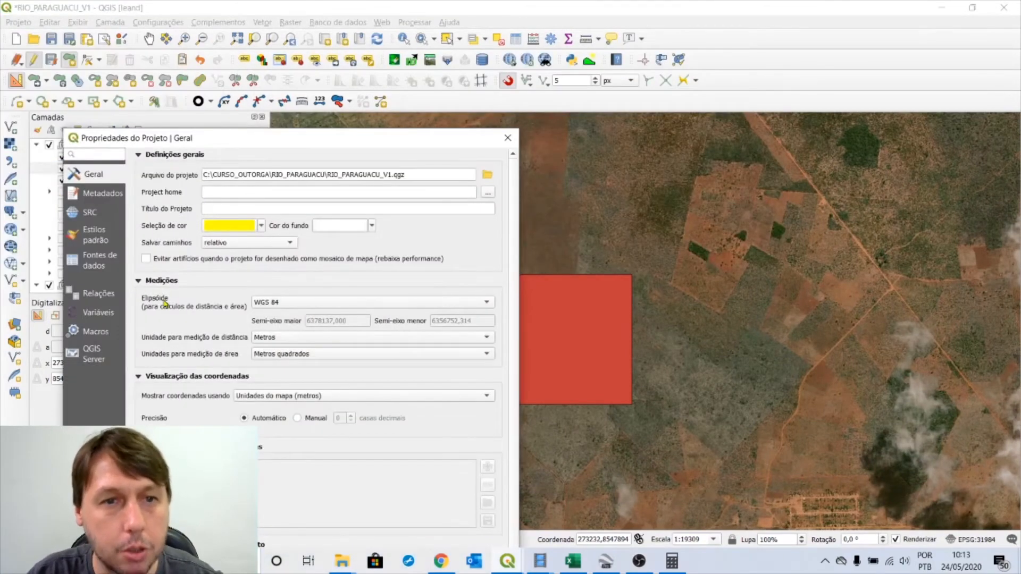
{"action": "left_click_drag", "start_coordinate": [288, 138], "coordinate": [253, 122]}
{"action": "left_click", "coordinate": [280, 290]}
{"action": "scroll", "coordinate": [282, 283], "scroll_direction": "up", "scroll_amount": 15}
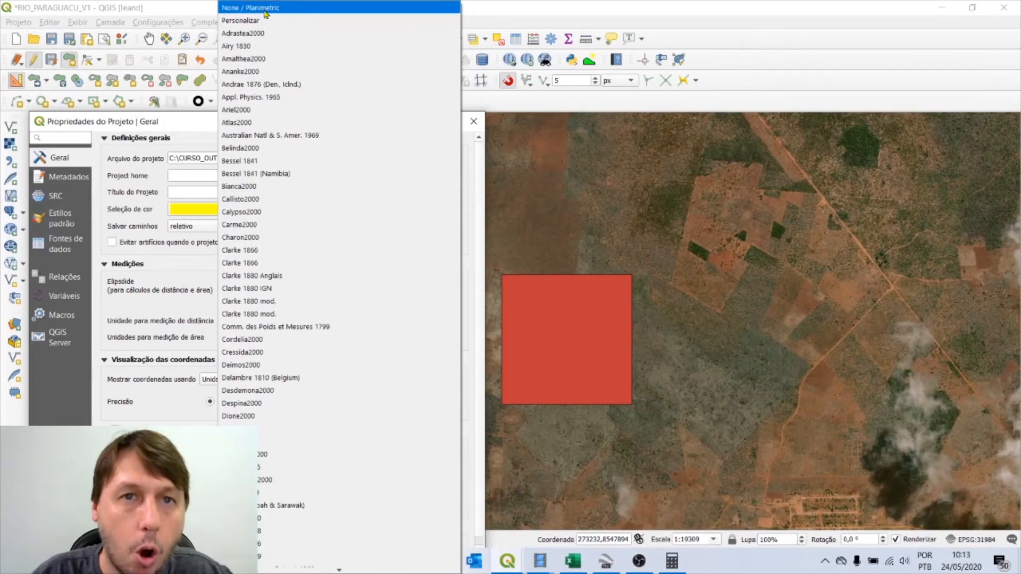
{"action": "left_click", "coordinate": [265, 8]}
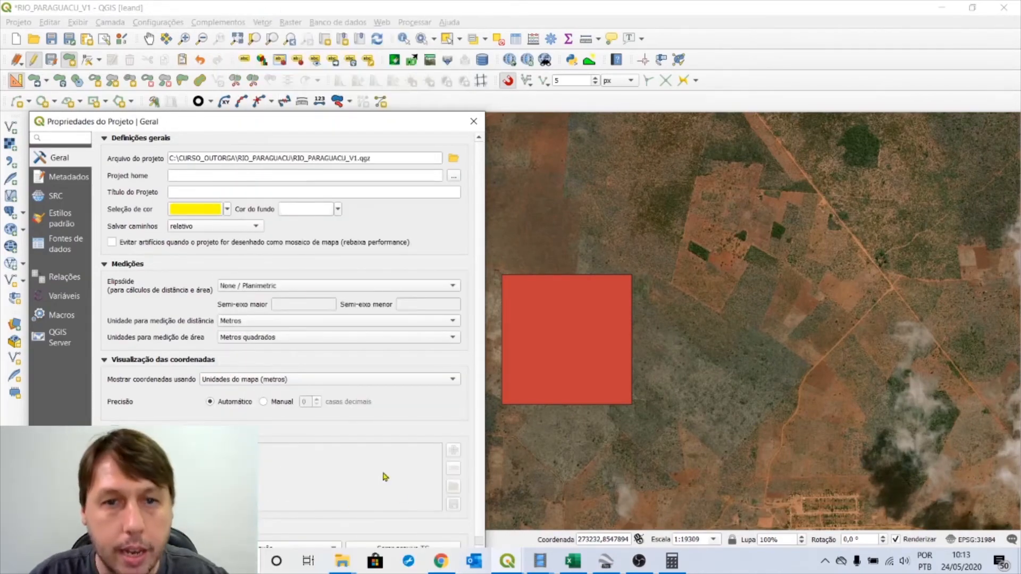
{"action": "left_click_drag", "start_coordinate": [311, 133], "coordinate": [323, 39]}
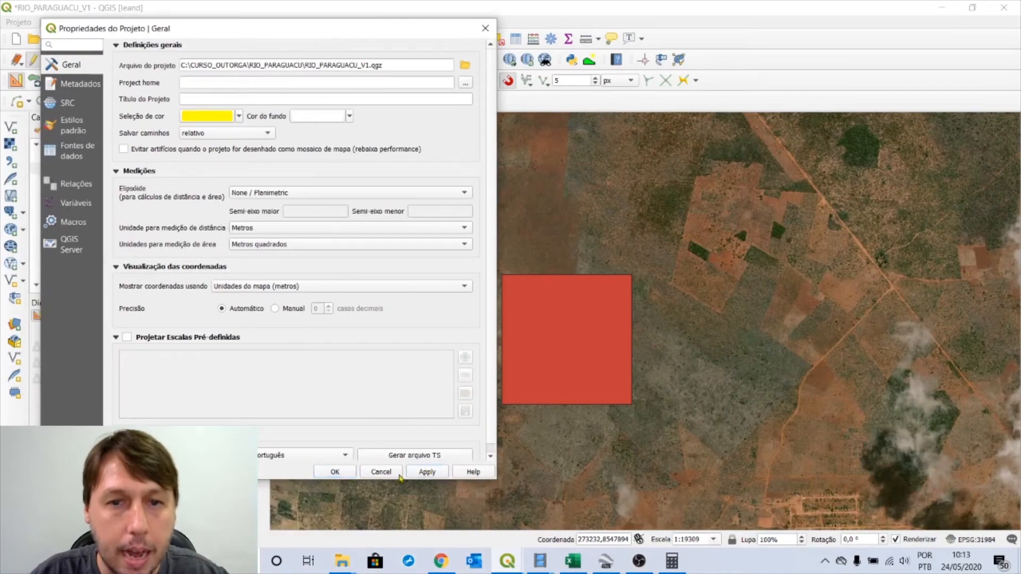
{"action": "left_click", "coordinate": [335, 472]}
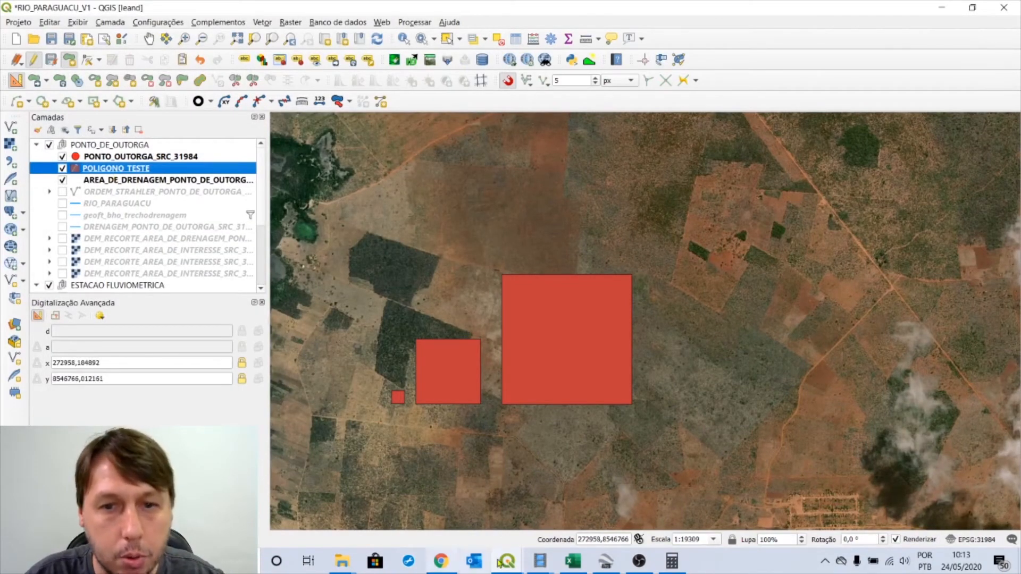
Bring back the POLIGONO_TESTE attribute table and fill the A_Q_m2_D field of all features with the expression $AREA.
{"action": "mouse_move", "coordinate": [507, 561]}
{"action": "left_click", "coordinate": [649, 494]}
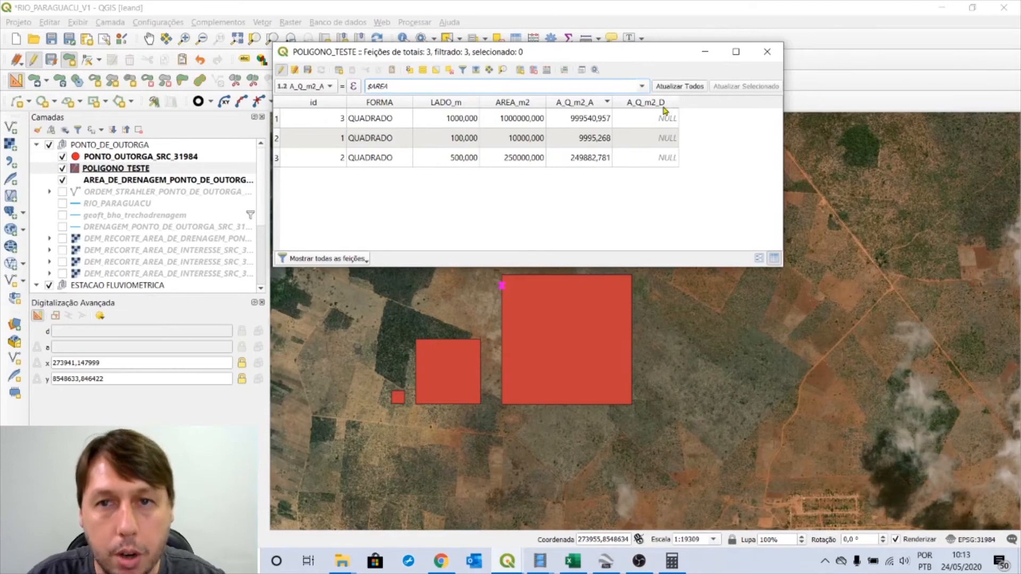
{"action": "left_click_drag", "start_coordinate": [514, 58], "coordinate": [508, 114]}
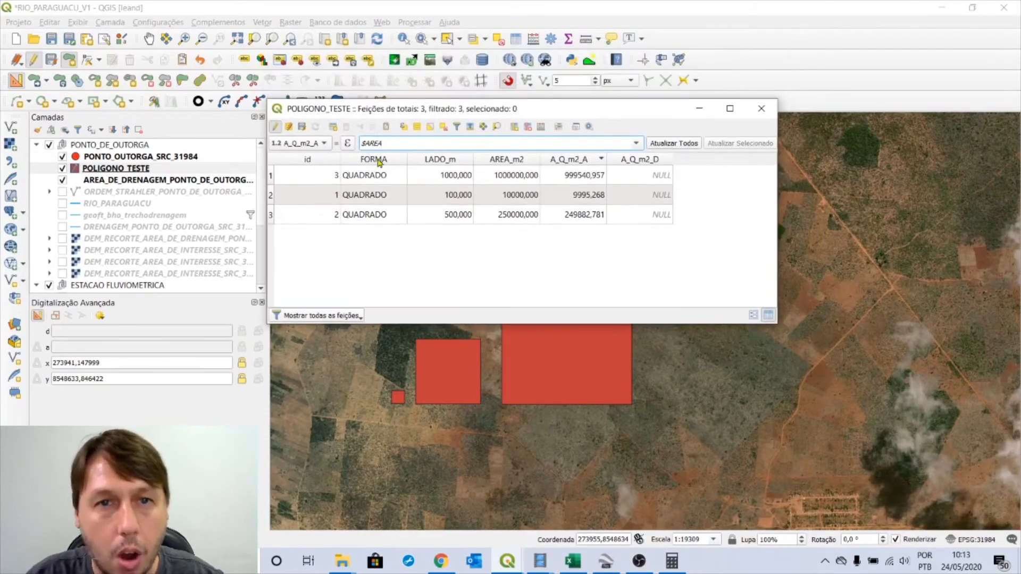
{"action": "left_click", "coordinate": [319, 148]}
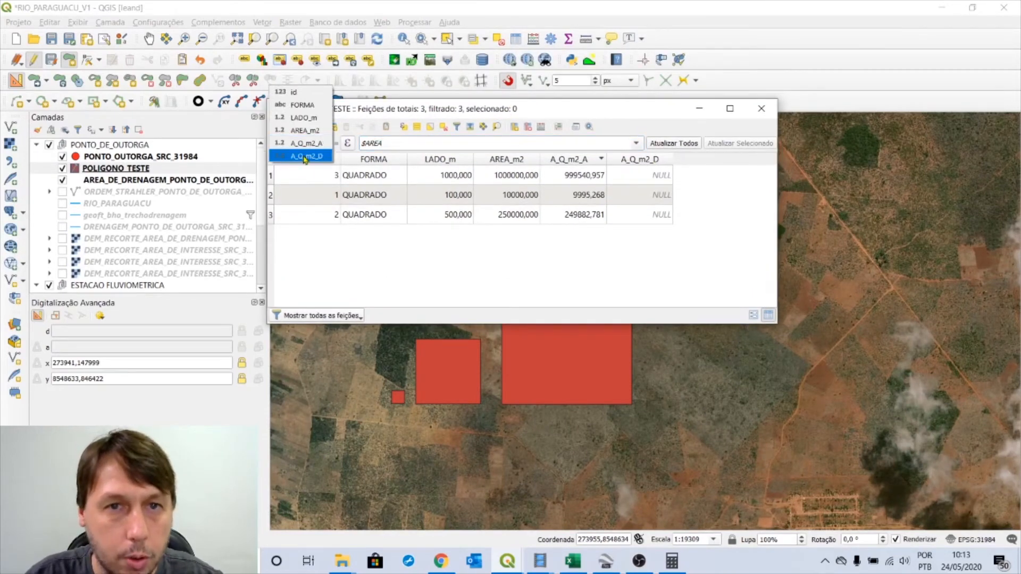
{"action": "left_click", "coordinate": [306, 159]}
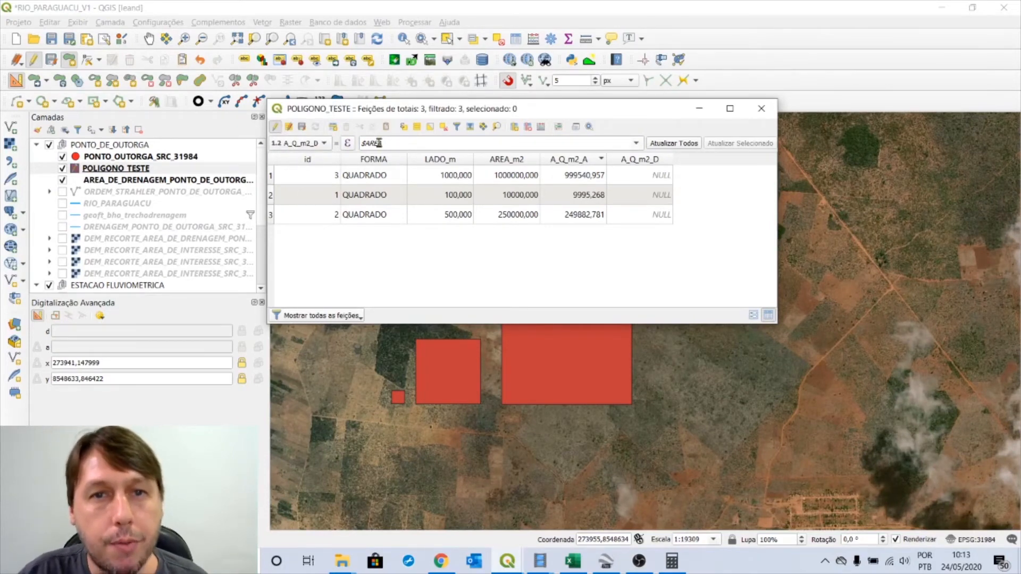
{"action": "left_click_drag", "start_coordinate": [381, 143], "coordinate": [362, 142]}
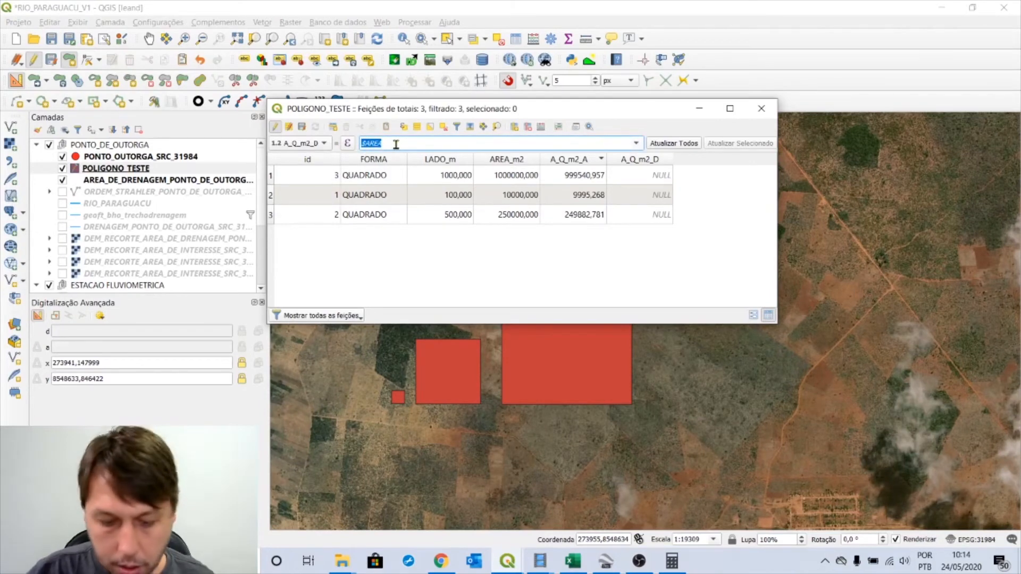
{"action": "key", "text": "ctrl+c"}
{"action": "type", "text": "EA"}
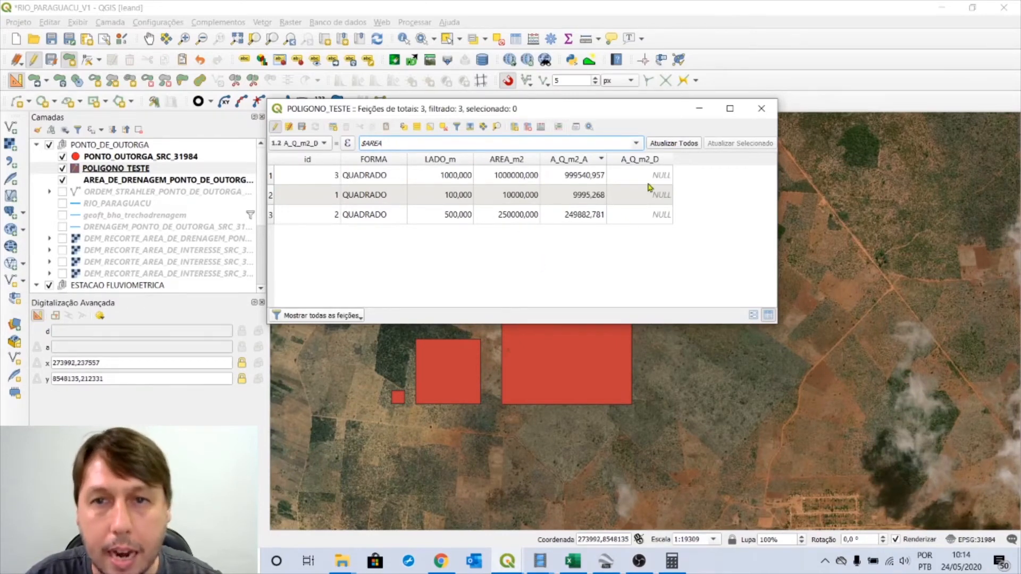
{"action": "left_click", "coordinate": [688, 147]}
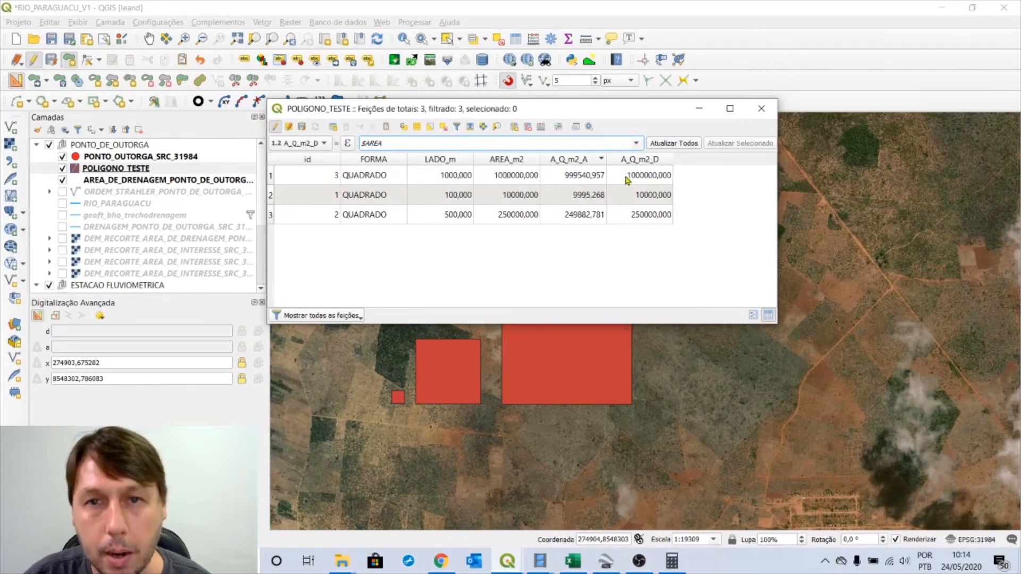
Add a decimal (real) field named DIF_m2 to POLIGONO_TESTE with length 10 and precision 3.
{"action": "left_click", "coordinate": [514, 127]}
{"action": "type", "text": "DIF_m2"}
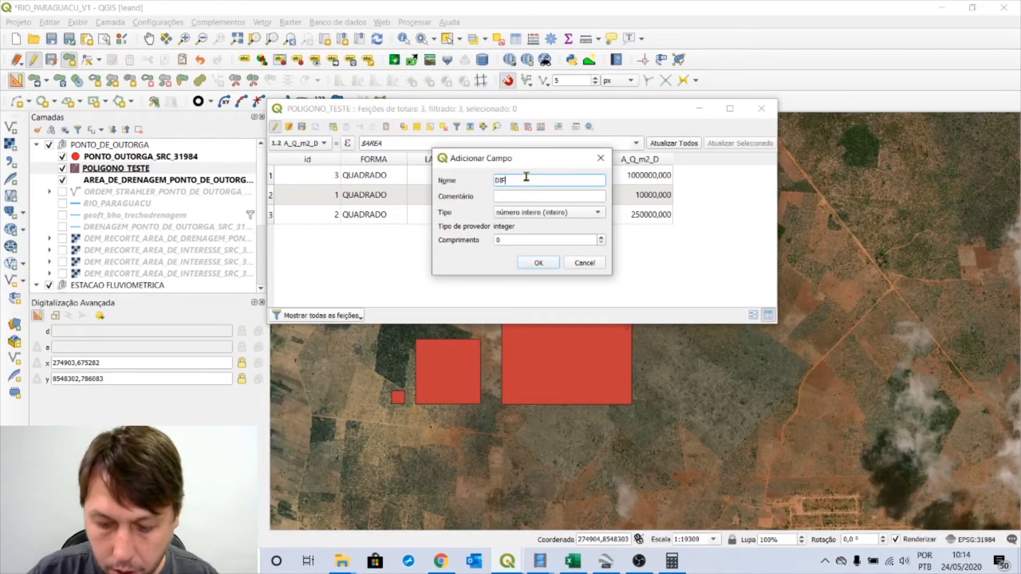
{"action": "left_click", "coordinate": [538, 213]}
{"action": "left_click", "coordinate": [535, 240]}
{"action": "double_click", "coordinate": [531, 240]}
{"action": "type", "text": "10"}
{"action": "double_click", "coordinate": [501, 257]}
{"action": "type", "text": "3"}
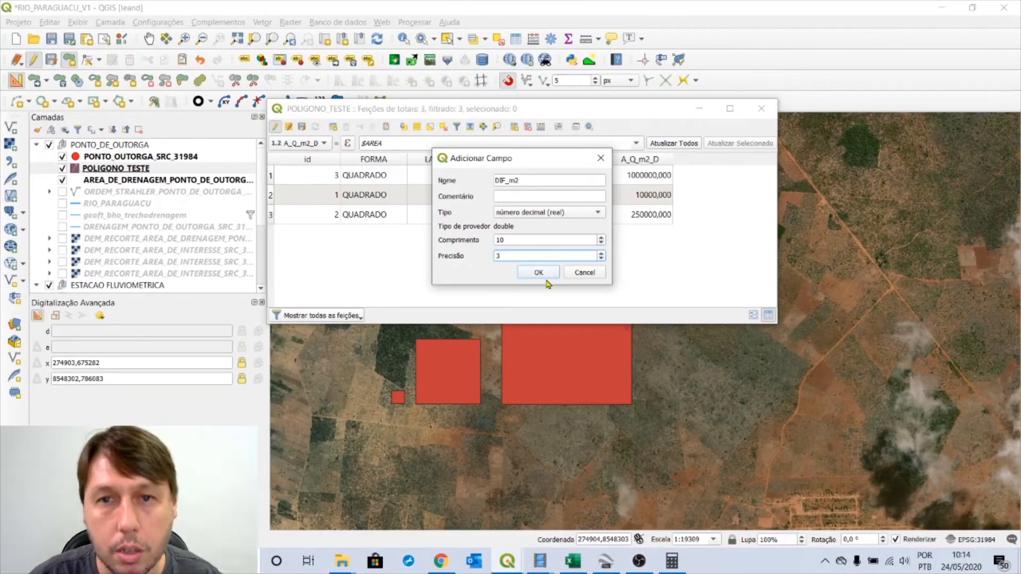
{"action": "left_click", "coordinate": [541, 273]}
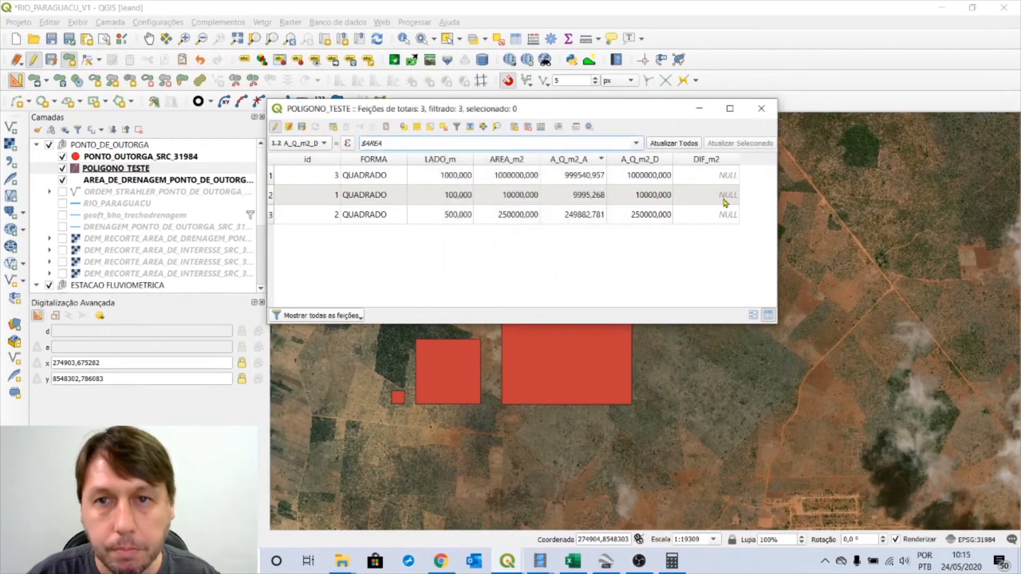
Sort the POLIGONO_TESTE records by id in ascending order.
{"action": "left_click", "coordinate": [644, 160]}
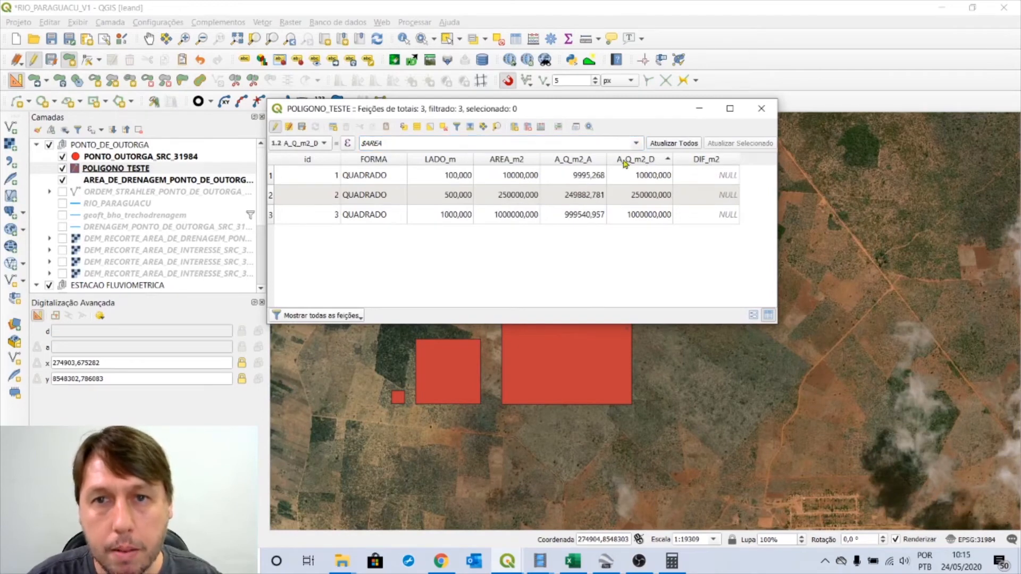
{"action": "left_click", "coordinate": [569, 161]}
{"action": "left_click", "coordinate": [313, 162]}
Fill the DIF_m2 field of all features with the expression A_Q_m2_D-A_Q_m2_A.
{"action": "left_click", "coordinate": [299, 144]}
{"action": "left_click", "coordinate": [317, 151]}
{"action": "key", "text": "BackSpace"}
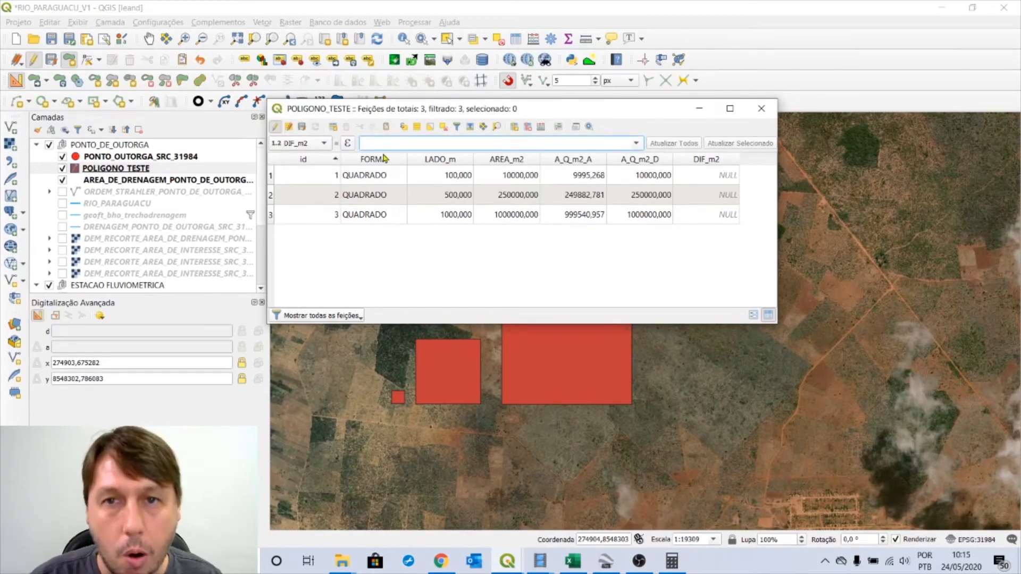
{"action": "left_click", "coordinate": [640, 144]}
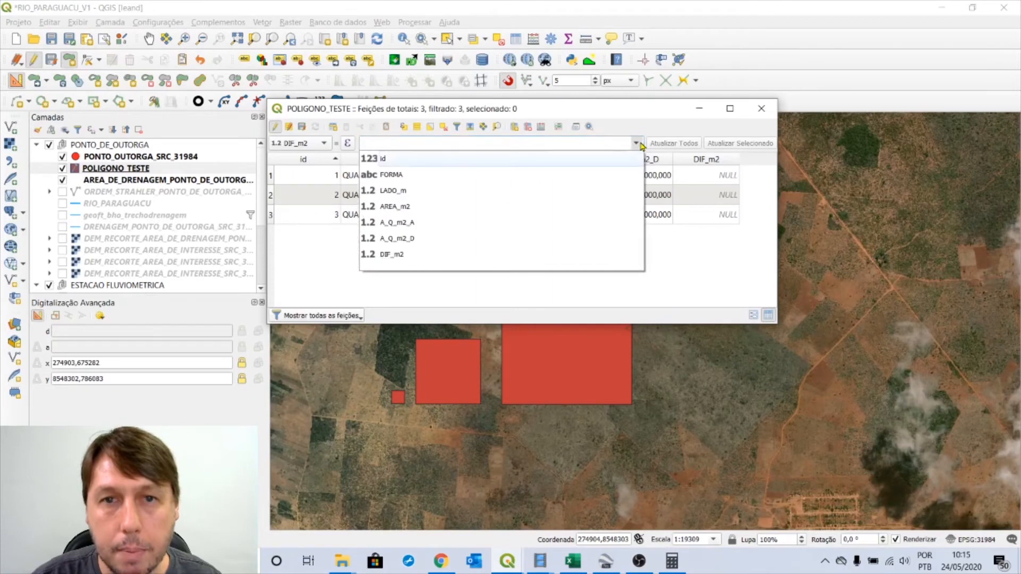
{"action": "left_click", "coordinate": [426, 238]}
{"action": "type", "text": "-"}
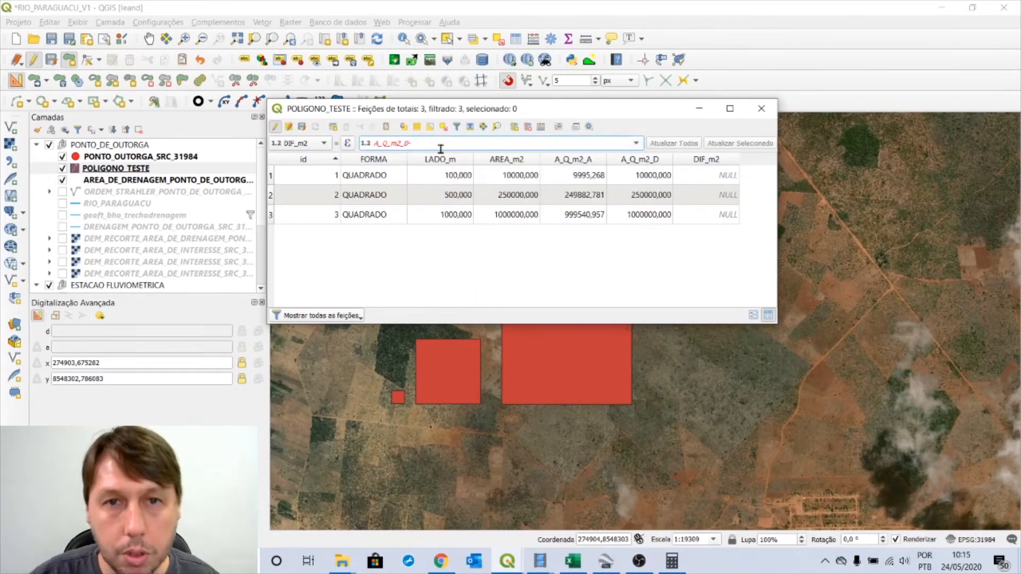
{"action": "left_click_drag", "start_coordinate": [374, 143], "coordinate": [408, 153]}
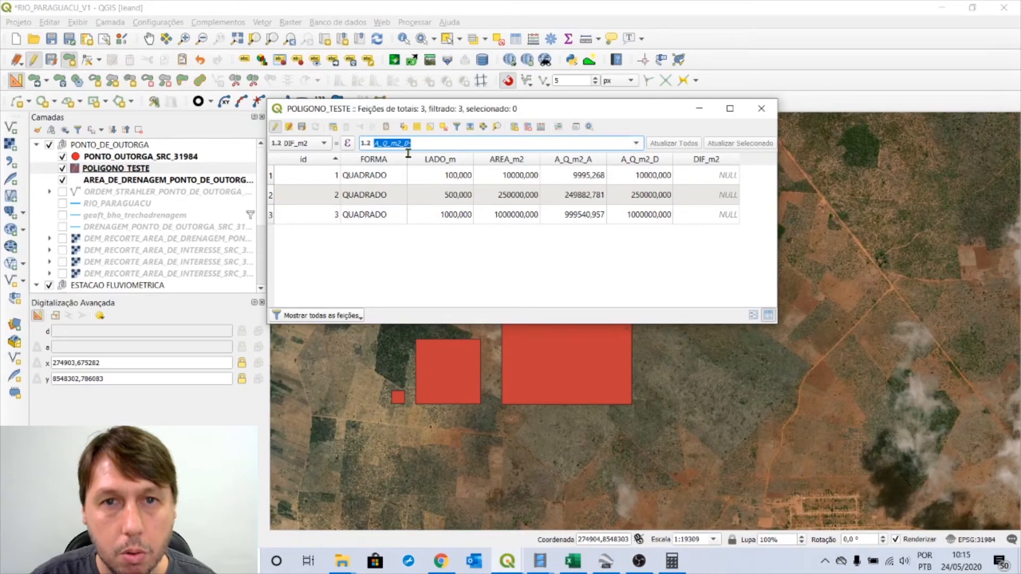
{"action": "left_click", "coordinate": [435, 146]}
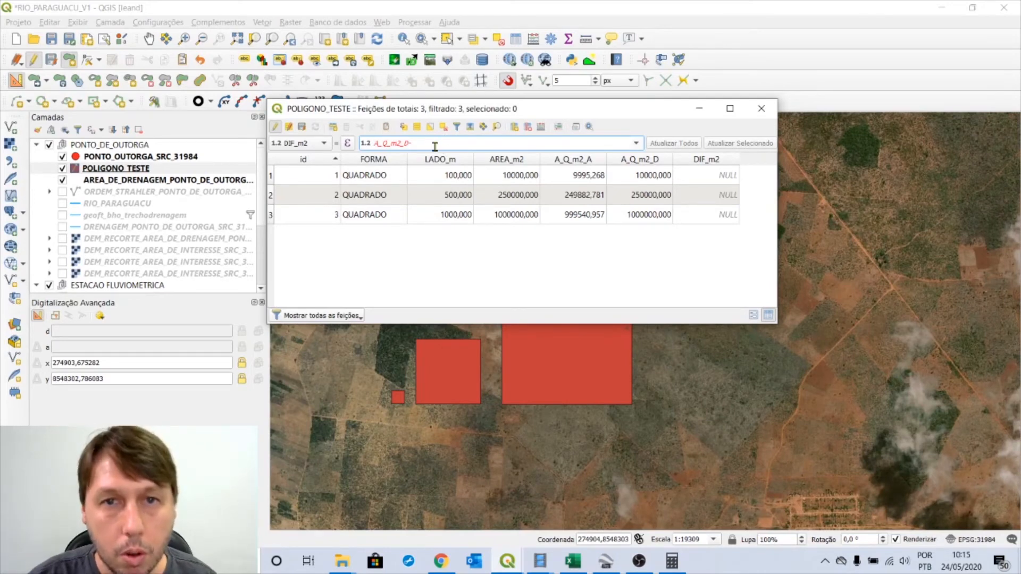
{"action": "key", "text": "ctrl+v"}
{"action": "key", "text": "BackSpace"}
{"action": "key", "text": "BackSpace"}
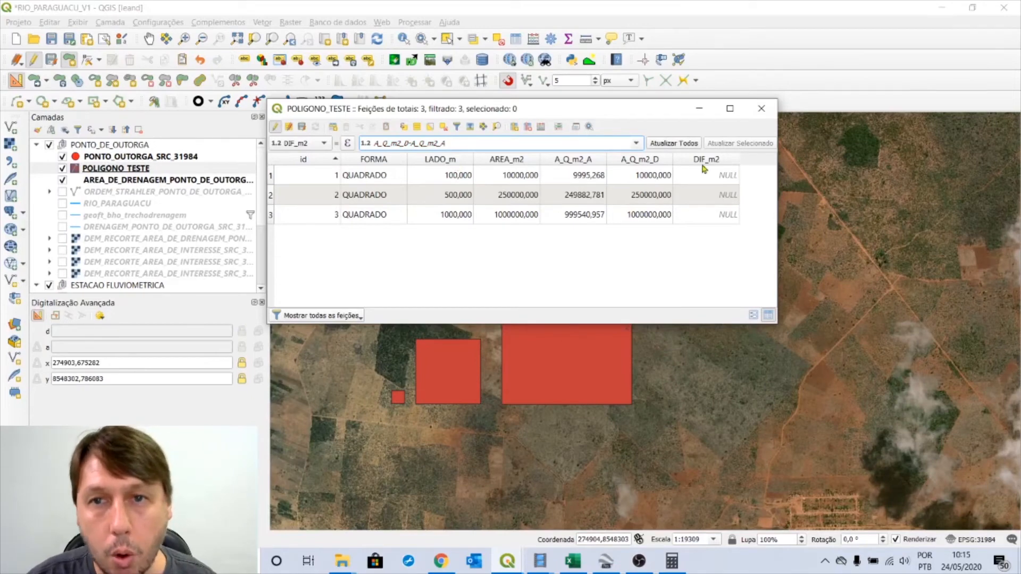
{"action": "left_click", "coordinate": [682, 143]}
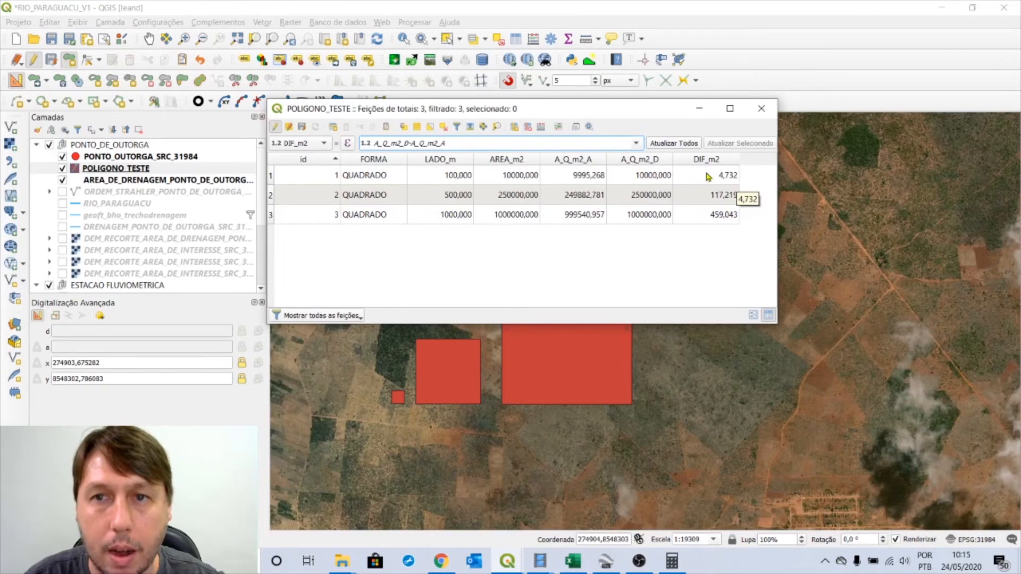
Inspect the DIF_m2 value of the 100 m square, then close the attribute table and end editing of POLIGONO_TESTE.
{"action": "double_click", "coordinate": [724, 180]}
{"action": "key", "text": "Escape"}
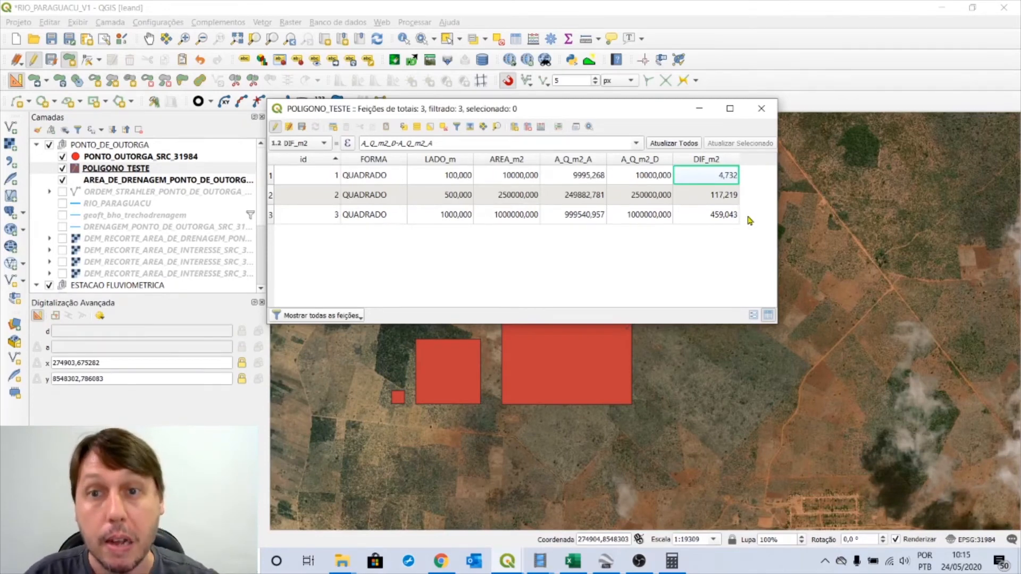
{"action": "left_click", "coordinate": [761, 110]}
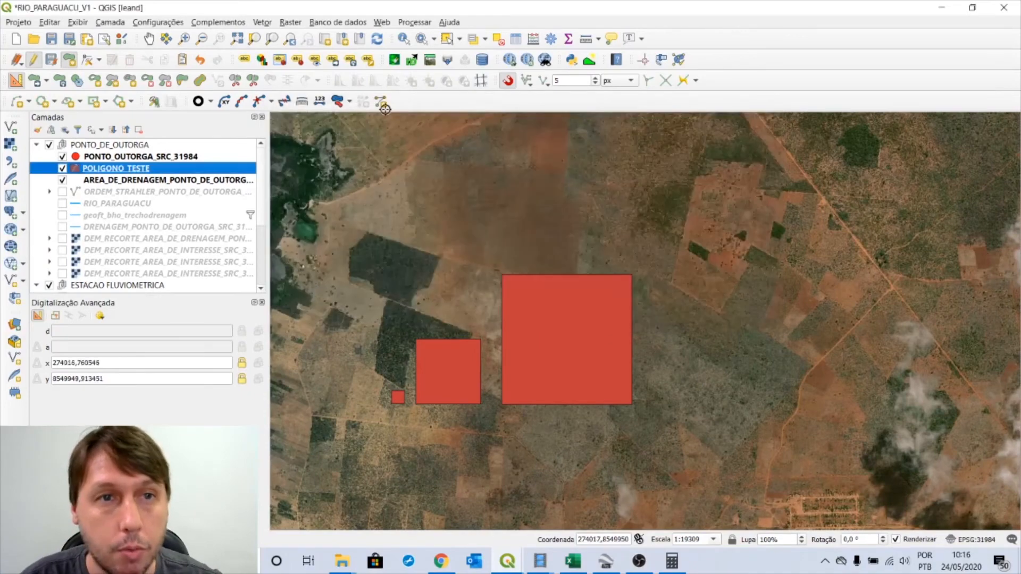
{"action": "left_click", "coordinate": [32, 60]}
Fit the map view to the extent of the AREA_DE_DRENAGEM_PONTO_DE_OUTORGA_SRC_31984 layer.
{"action": "scroll", "coordinate": [562, 290], "scroll_direction": "down", "scroll_amount": 2}
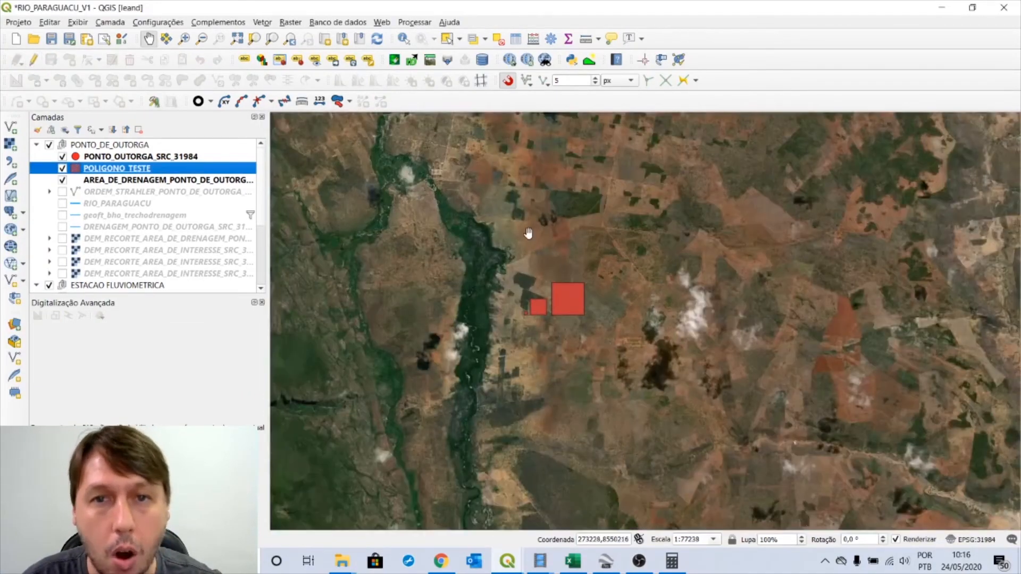
{"action": "left_click_drag", "start_coordinate": [526, 232], "coordinate": [578, 478]}
{"action": "scroll", "coordinate": [579, 478], "scroll_direction": "down", "scroll_amount": 1}
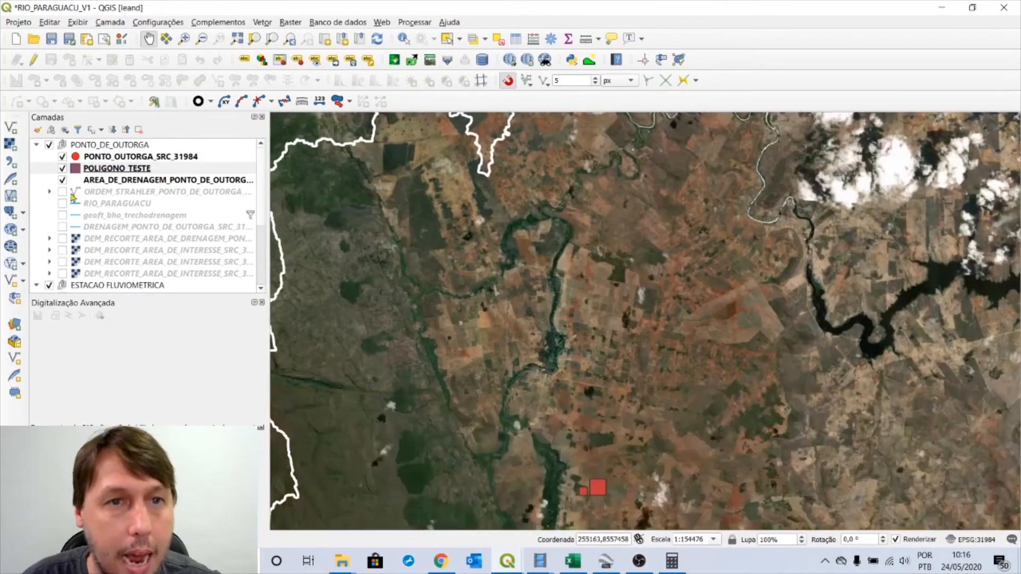
{"action": "right_click", "coordinate": [113, 184]}
{"action": "left_click", "coordinate": [129, 189]}
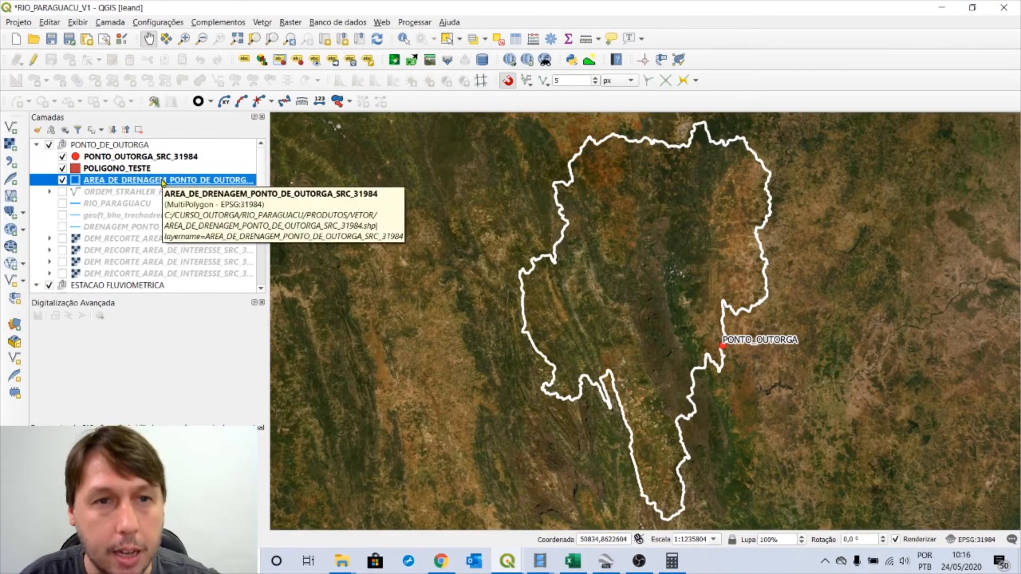
Open the attribute table of the AREA_DE_DRENAGEM_PONTO_DE_OUTORGA_SRC_31984 layer to check its area and perimeter fields.
{"action": "right_click", "coordinate": [163, 181]}
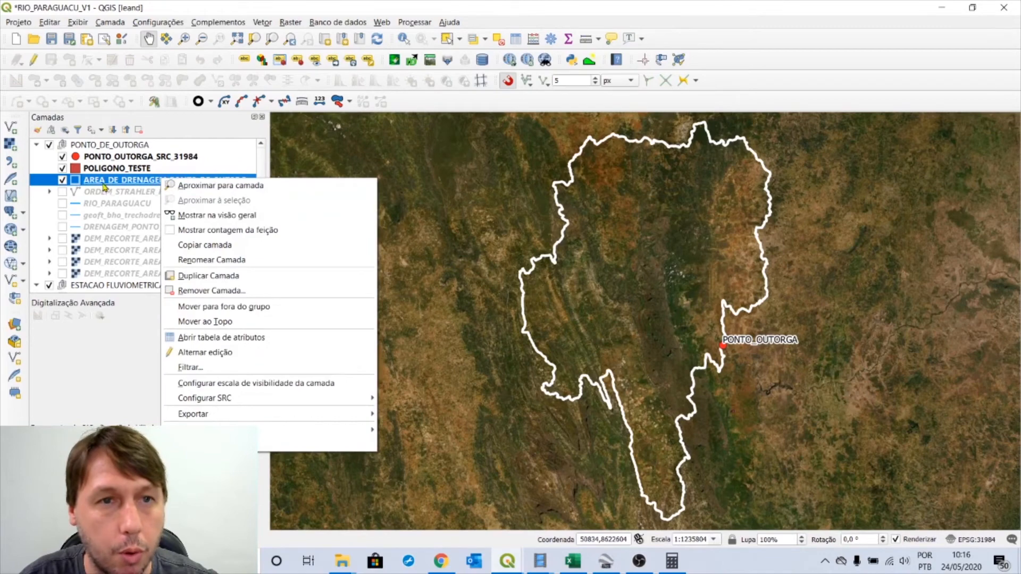
{"action": "right_click", "coordinate": [119, 179]}
{"action": "right_click", "coordinate": [119, 180]}
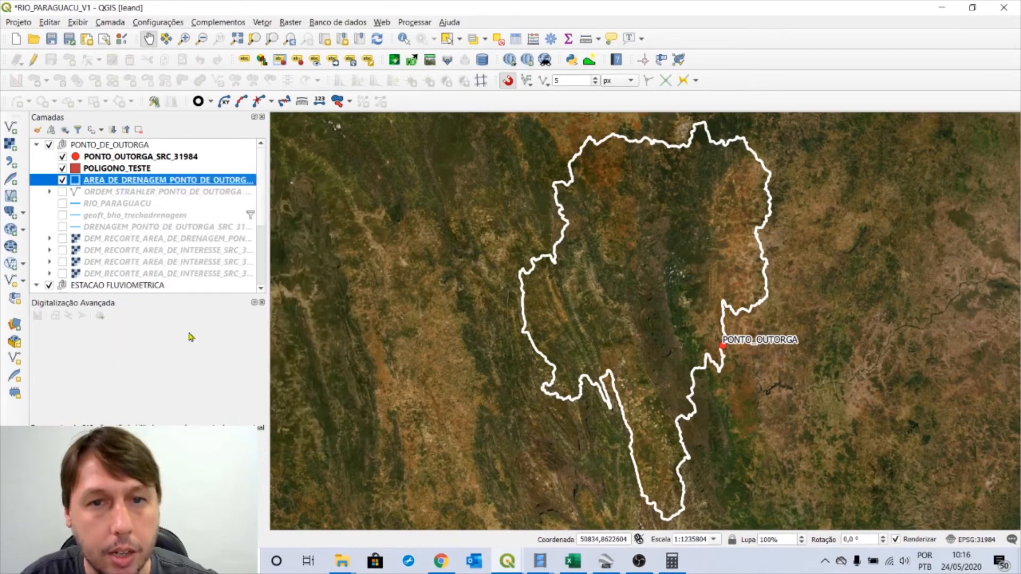
{"action": "left_click", "coordinate": [175, 334]}
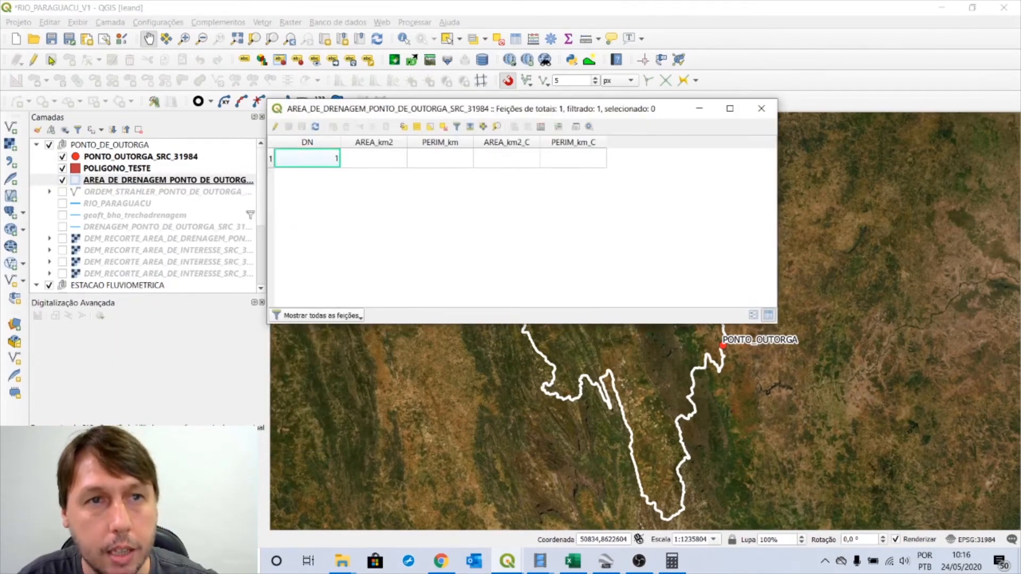
Set the project's ellipsoid for distance and area calculations to WGS 84.
{"action": "left_click", "coordinate": [28, 23]}
{"action": "left_click", "coordinate": [54, 190]}
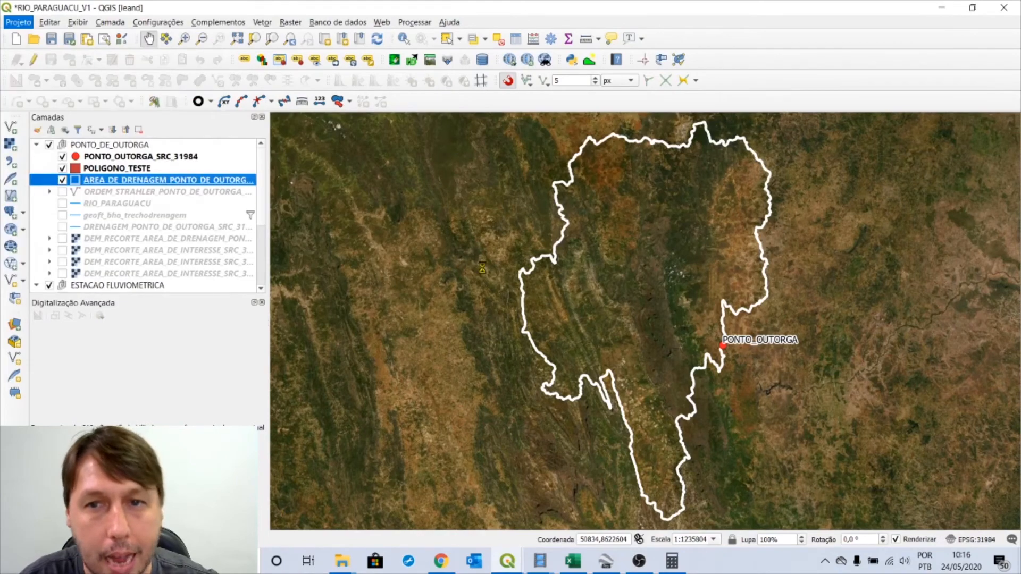
{"action": "left_click", "coordinate": [264, 193]}
{"action": "scroll", "coordinate": [313, 370], "scroll_direction": "down", "scroll_amount": 10}
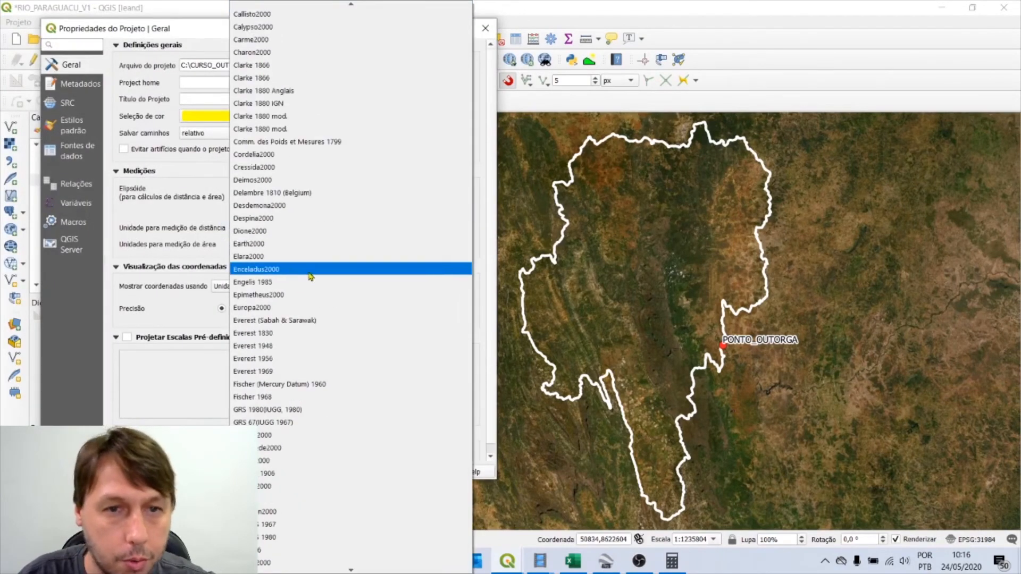
{"action": "scroll", "coordinate": [313, 370], "scroll_direction": "down", "scroll_amount": 5}
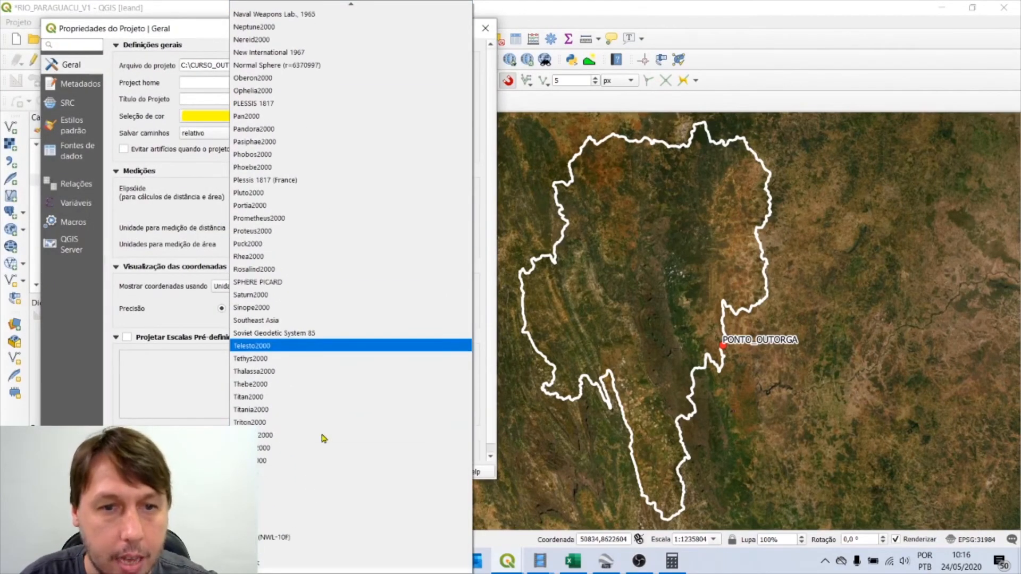
{"action": "left_click", "coordinate": [282, 513]}
{"action": "left_click", "coordinate": [347, 470]}
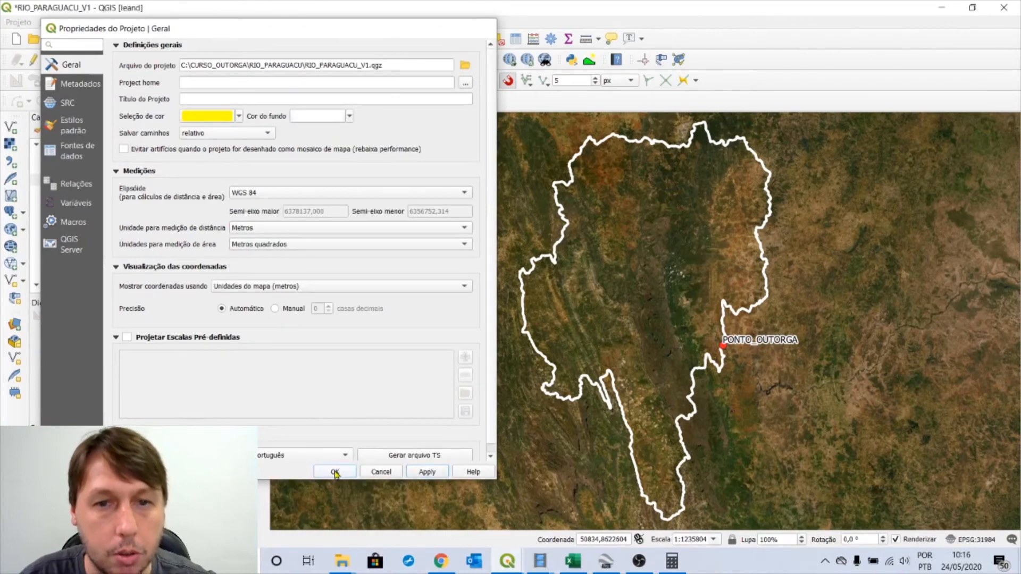
Reopen the attribute table of the drainage area layer and turn on editing for the layer.
{"action": "right_click", "coordinate": [130, 183]}
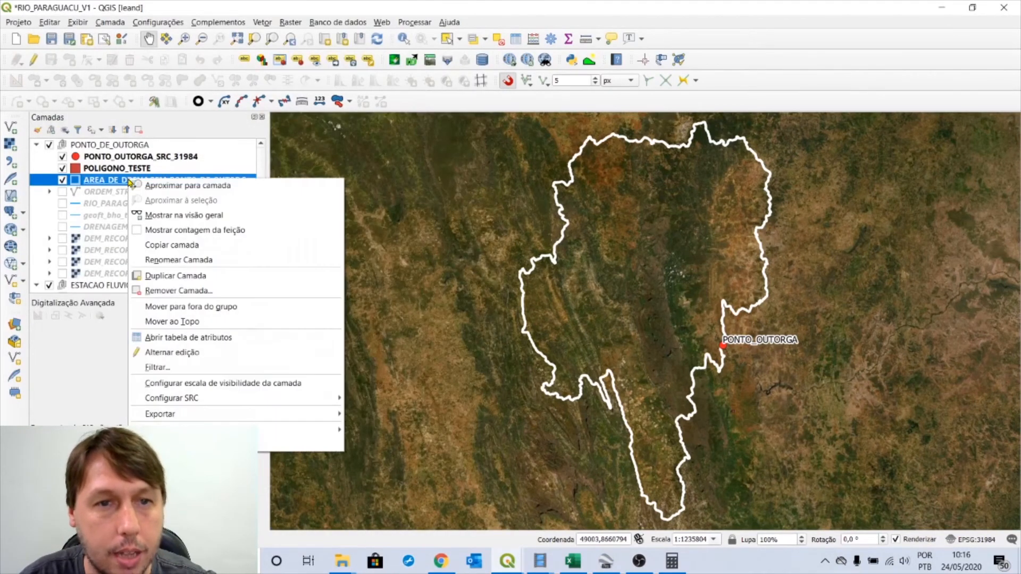
{"action": "left_click", "coordinate": [175, 339]}
{"action": "left_click", "coordinate": [372, 160]}
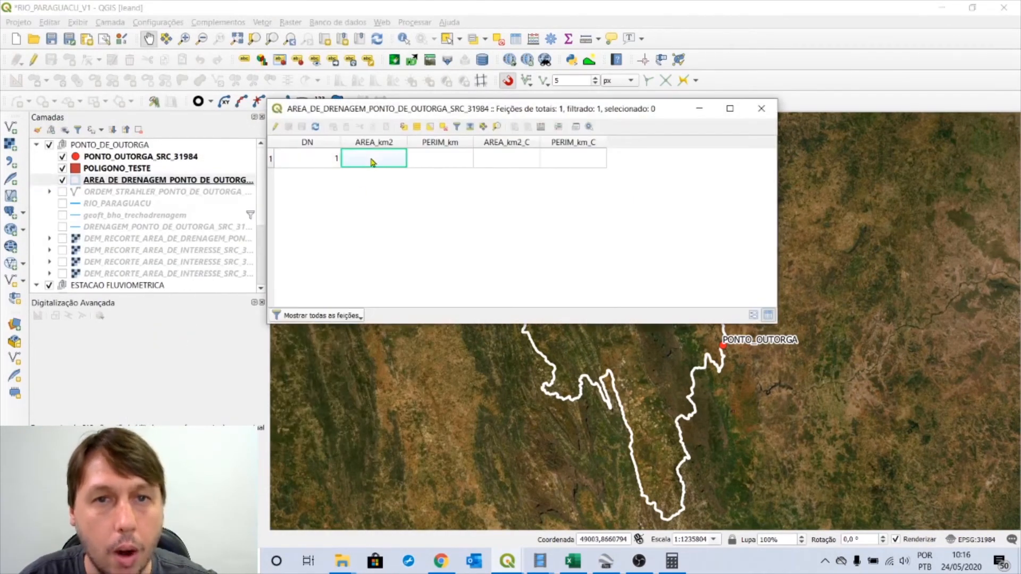
{"action": "left_click", "coordinate": [275, 126]}
Choose AREA_km2 as the field to calculate and enter the expression $area/1000000 for it.
{"action": "left_click", "coordinate": [297, 144]}
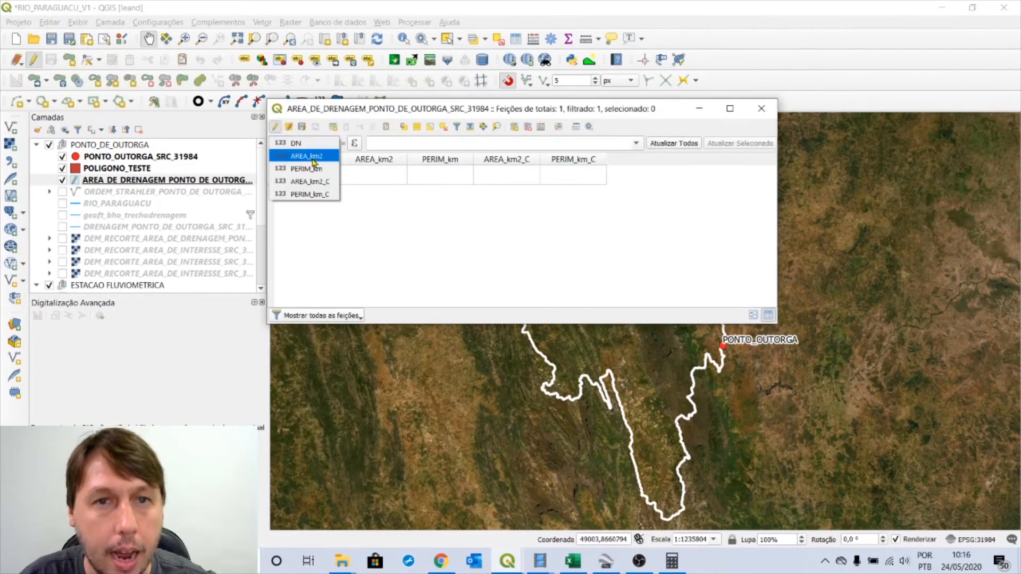
{"action": "left_click", "coordinate": [311, 155]}
{"action": "left_click", "coordinate": [401, 144]}
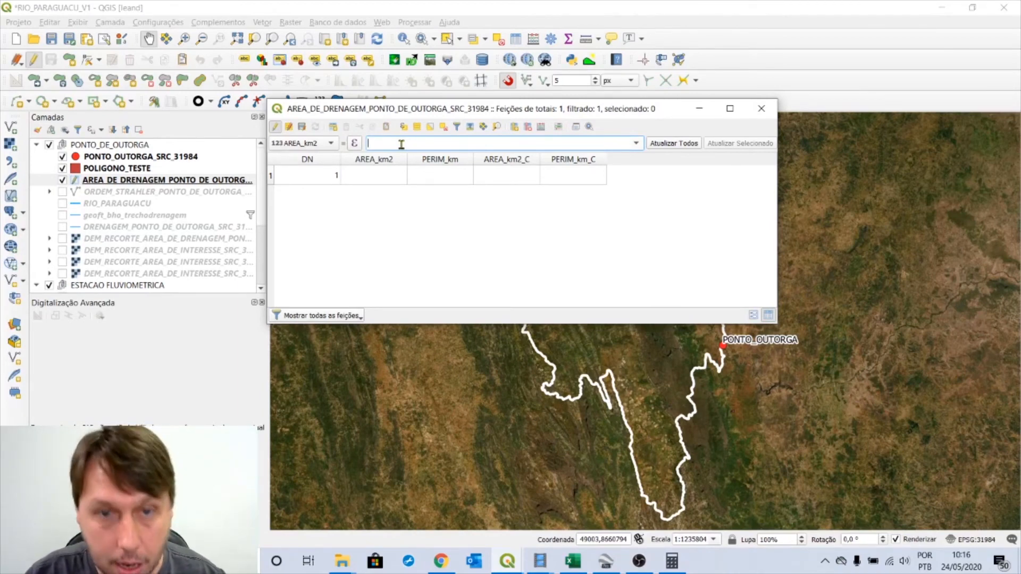
{"action": "type", "text": "$"}
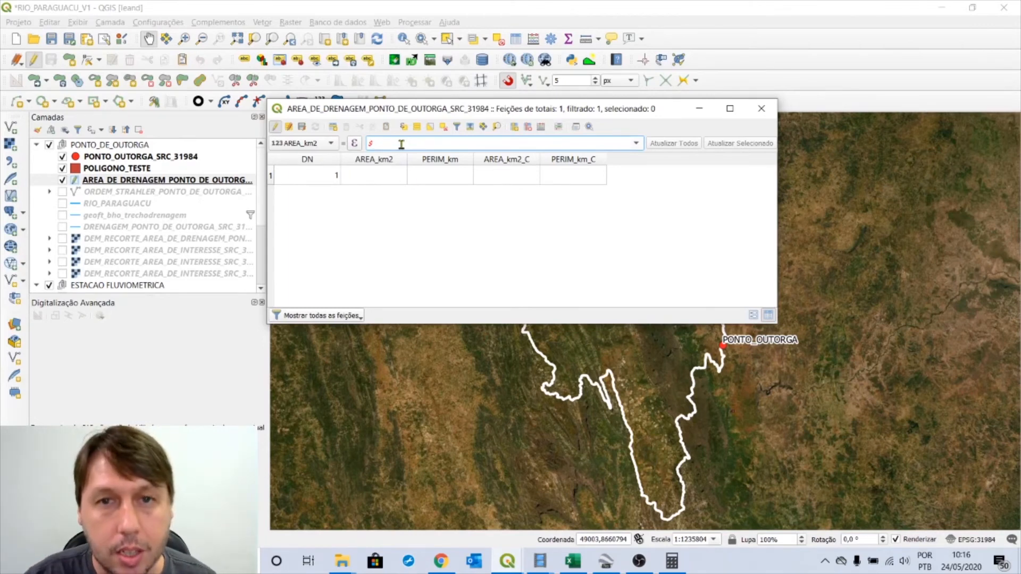
{"action": "type", "text": "area/"}
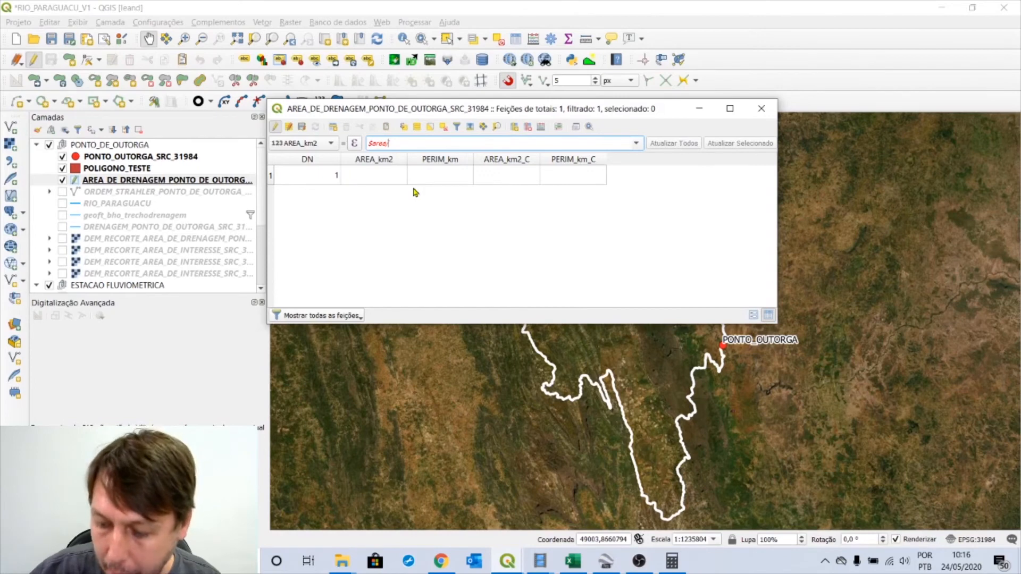
{"action": "type", "text": "1"}
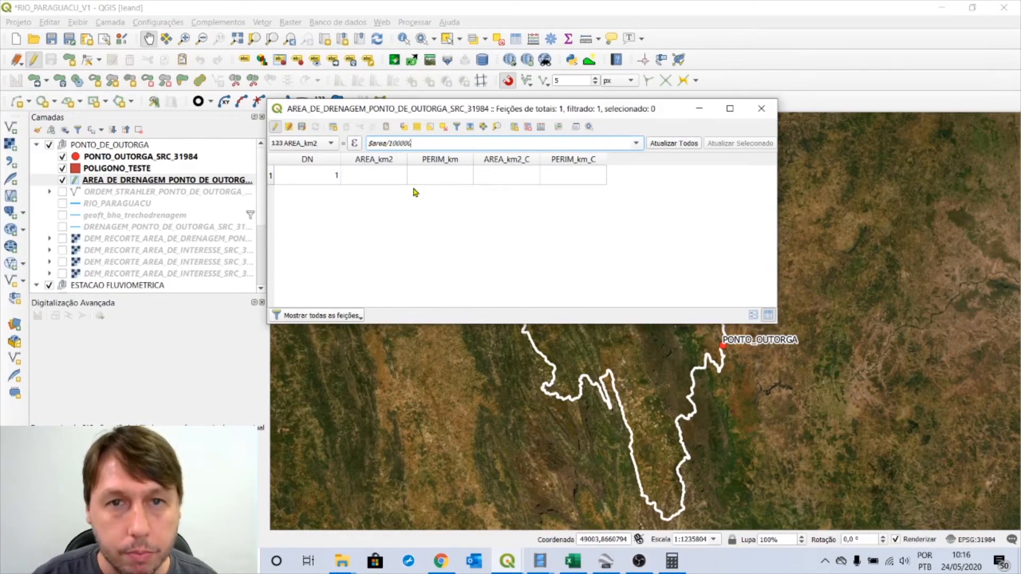
{"action": "type", "text": "00"}
Switch to the Windows Calculator, convert 1 square kilometre to square metres with the area converter, and close it.
{"action": "left_click", "coordinate": [672, 561]}
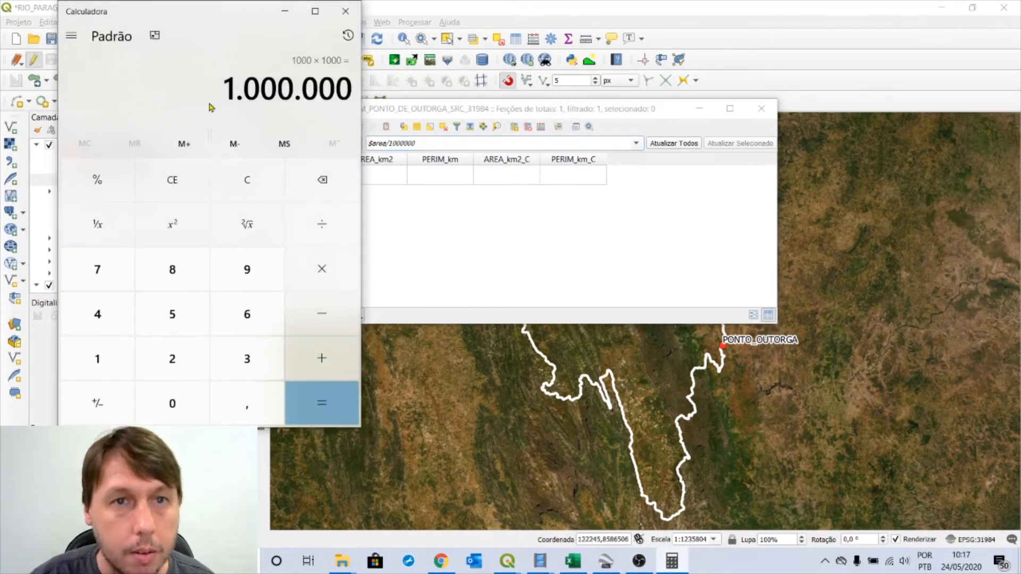
{"action": "left_click", "coordinate": [72, 36]}
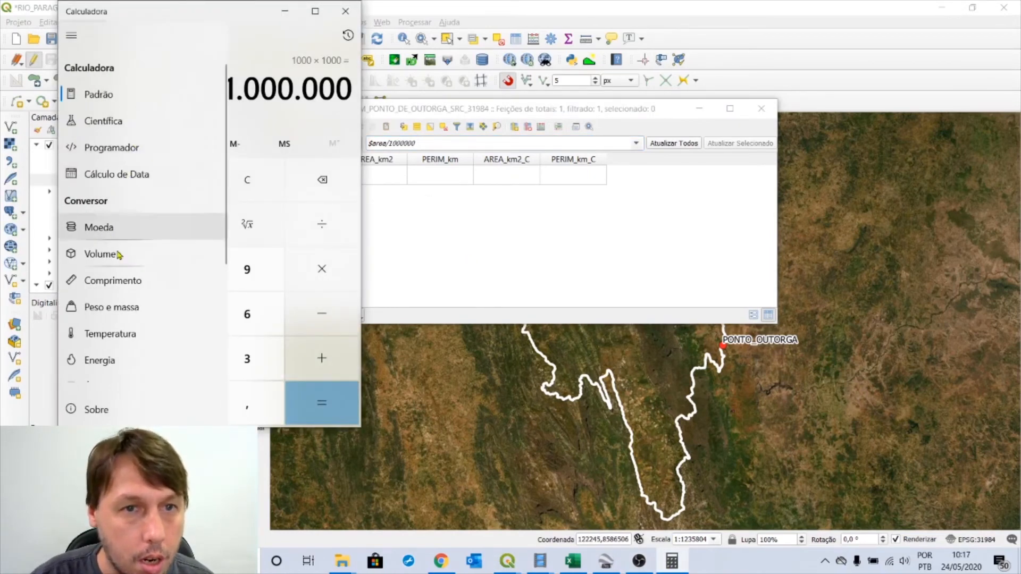
{"action": "scroll", "coordinate": [134, 245], "scroll_direction": "down", "scroll_amount": 2}
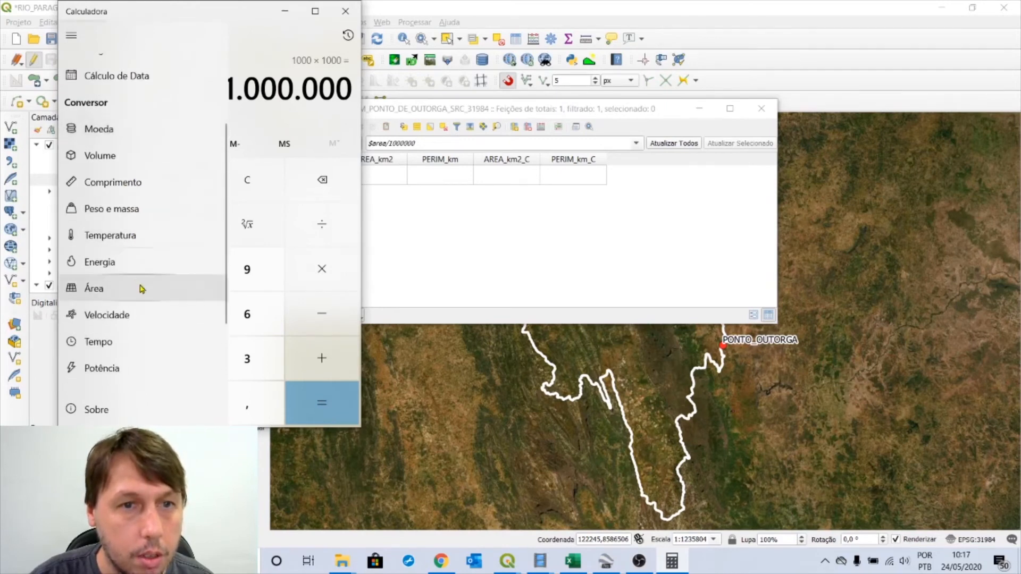
{"action": "left_click", "coordinate": [139, 288]}
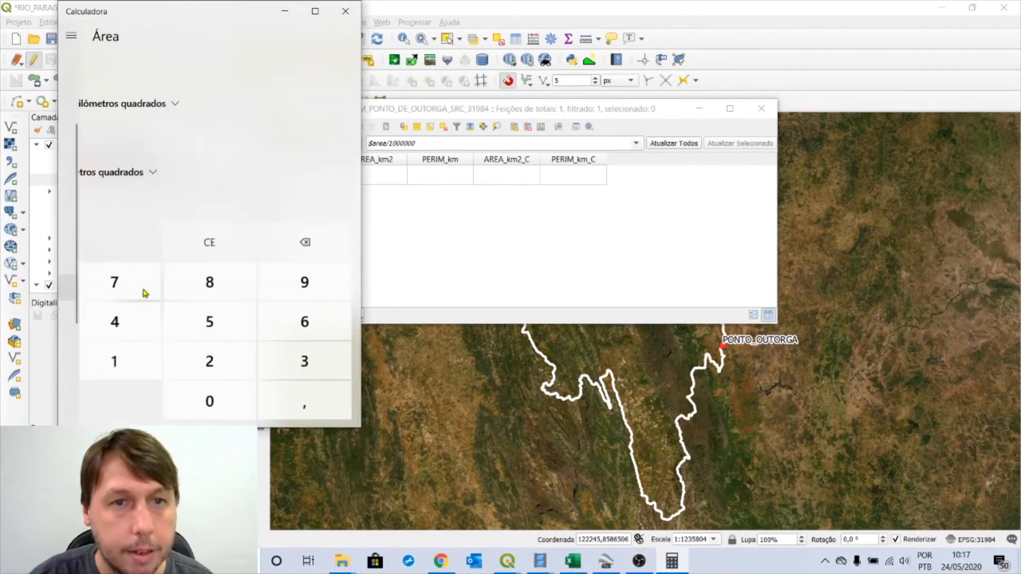
{"action": "left_click", "coordinate": [137, 106]}
{"action": "left_click", "coordinate": [146, 104]}
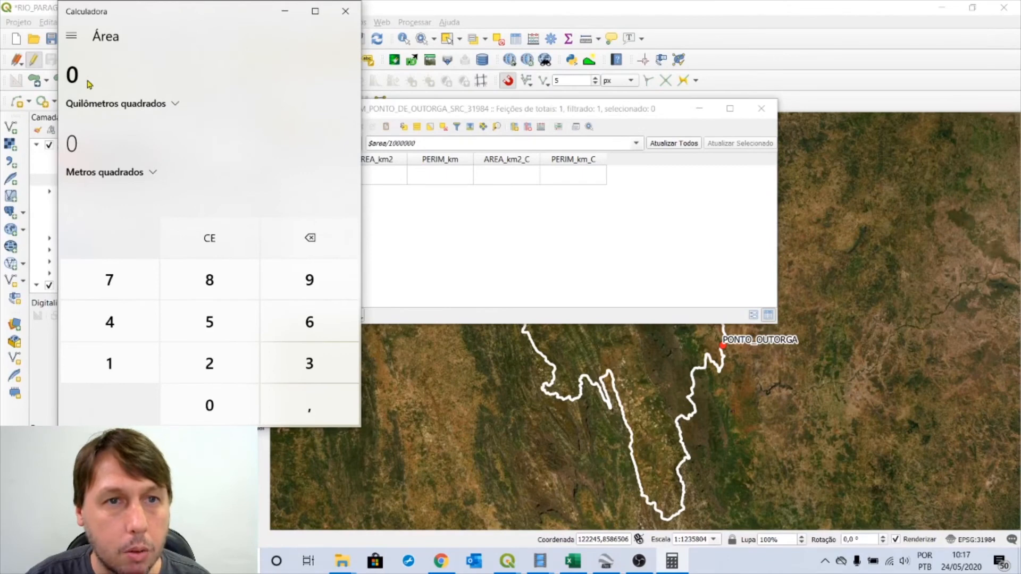
{"action": "type", "text": "1"}
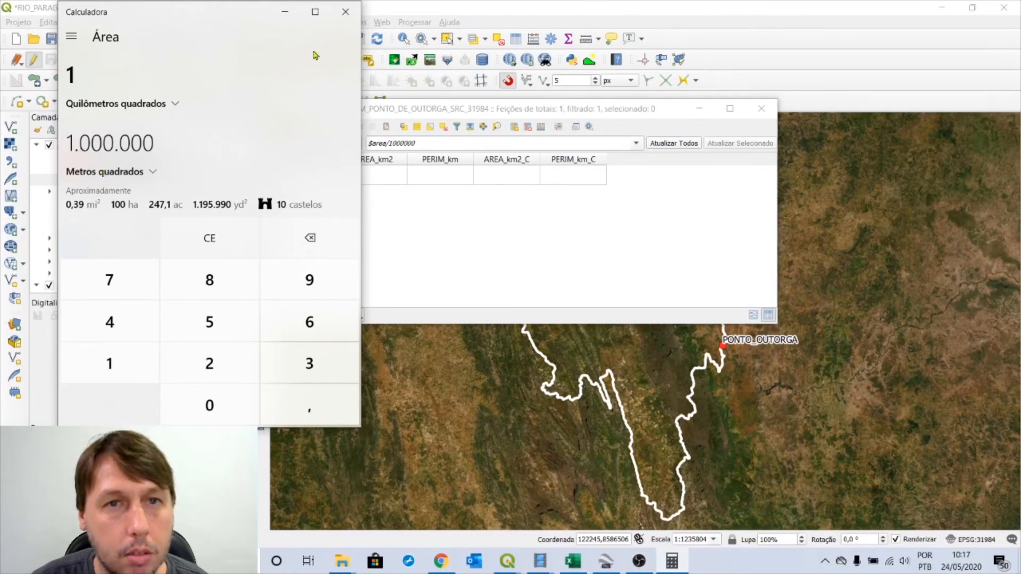
{"action": "left_click", "coordinate": [343, 15]}
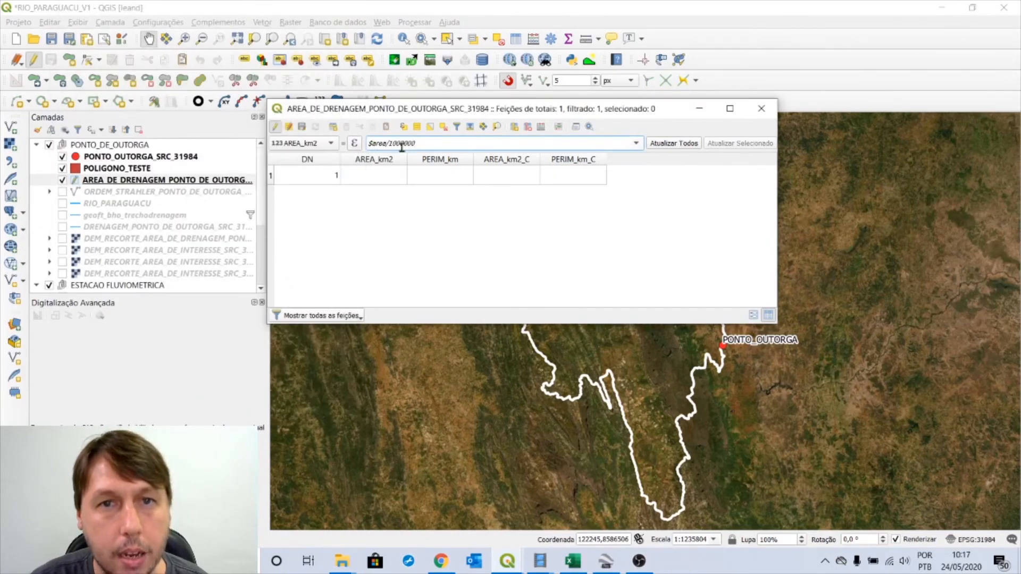
Apply the $area/1000000 expression to the AREA_km2 field for all features.
{"action": "type", "text": "0"}
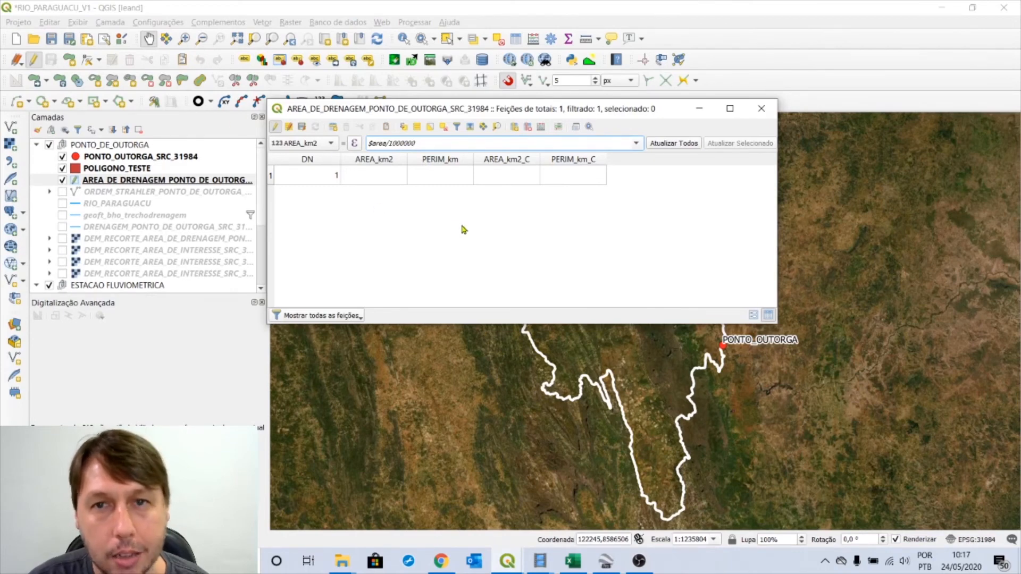
{"action": "left_click", "coordinate": [673, 145]}
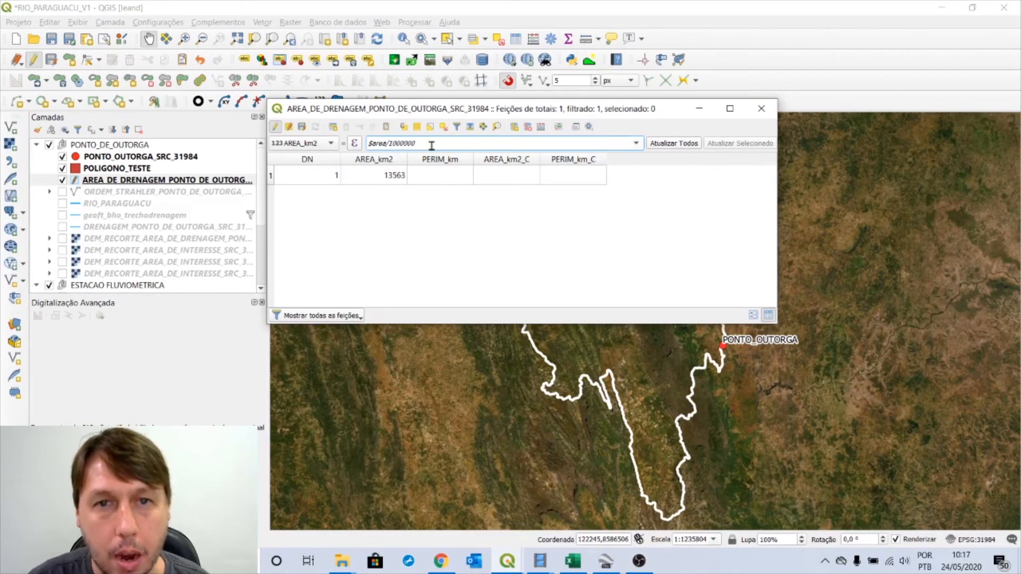
Calculate the PERIM_km field for all features with the expression $perimeter/1000.
{"action": "left_click_drag", "start_coordinate": [421, 144], "coordinate": [363, 143]}
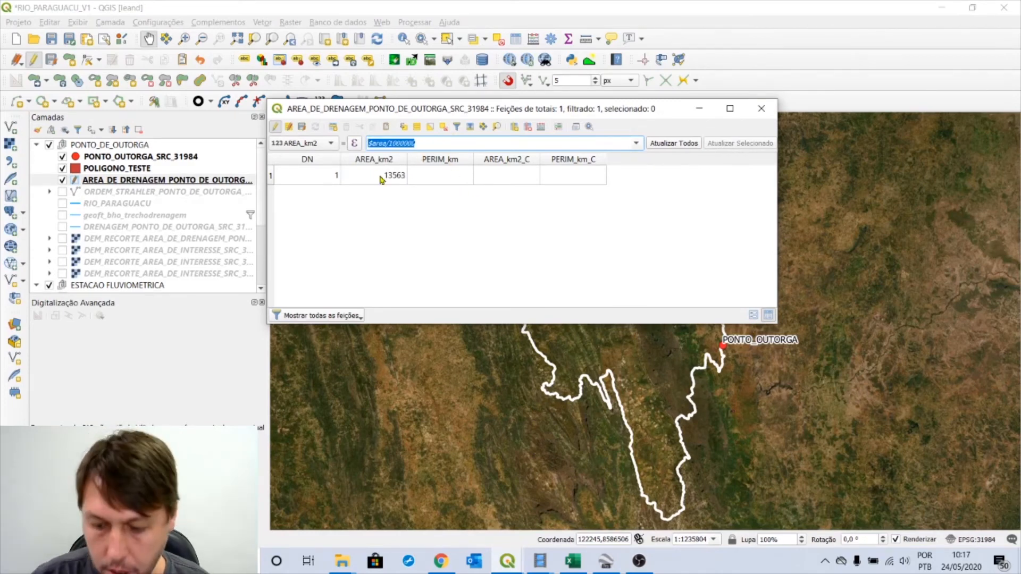
{"action": "key", "text": "BackSpace"}
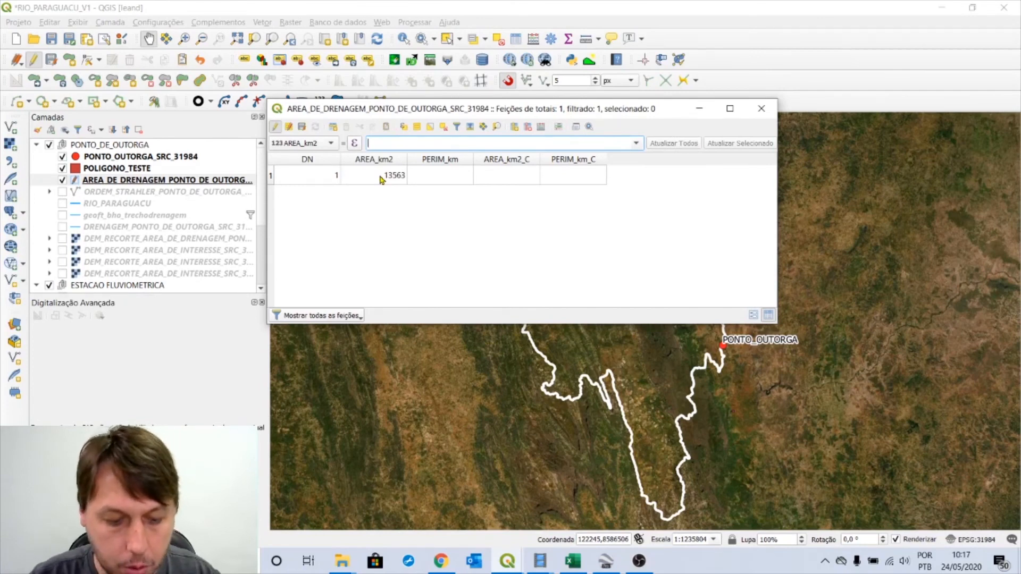
{"action": "key", "text": "ctrl+z"}
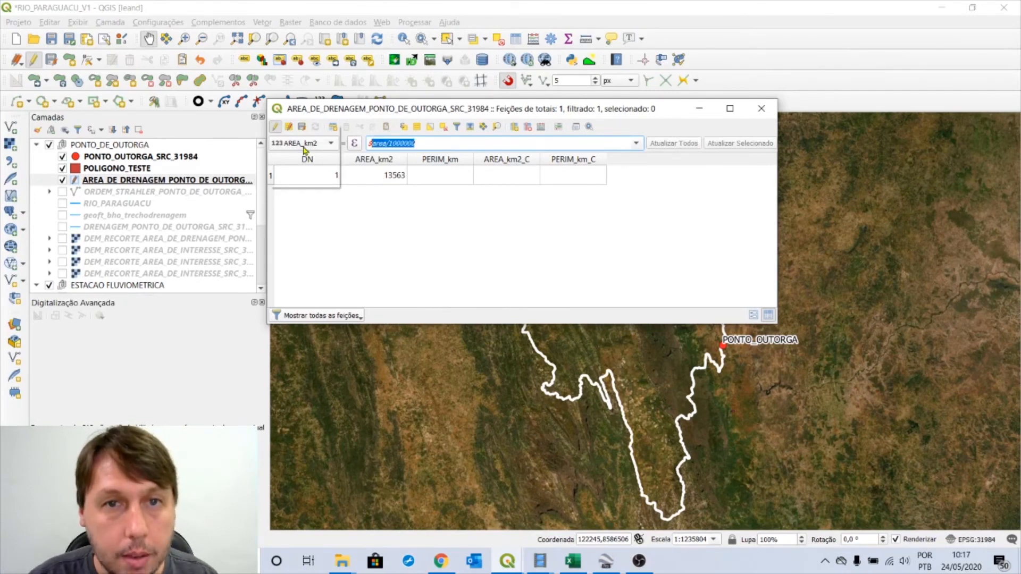
{"action": "left_click", "coordinate": [303, 144]}
{"action": "left_click", "coordinate": [306, 155]}
{"action": "left_click_drag", "start_coordinate": [409, 145], "coordinate": [360, 143]}
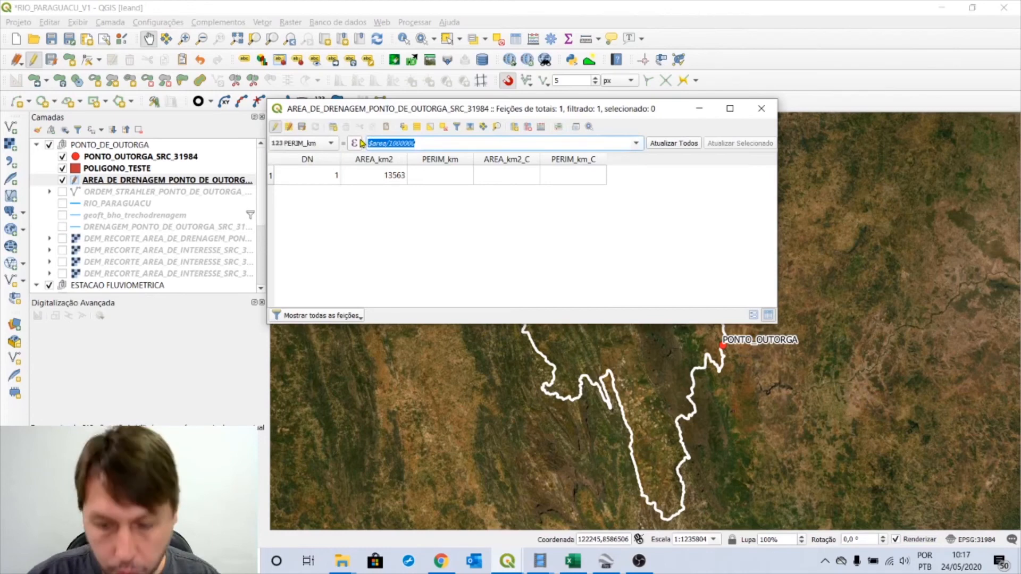
{"action": "type", "text": "$perimeter/10"}
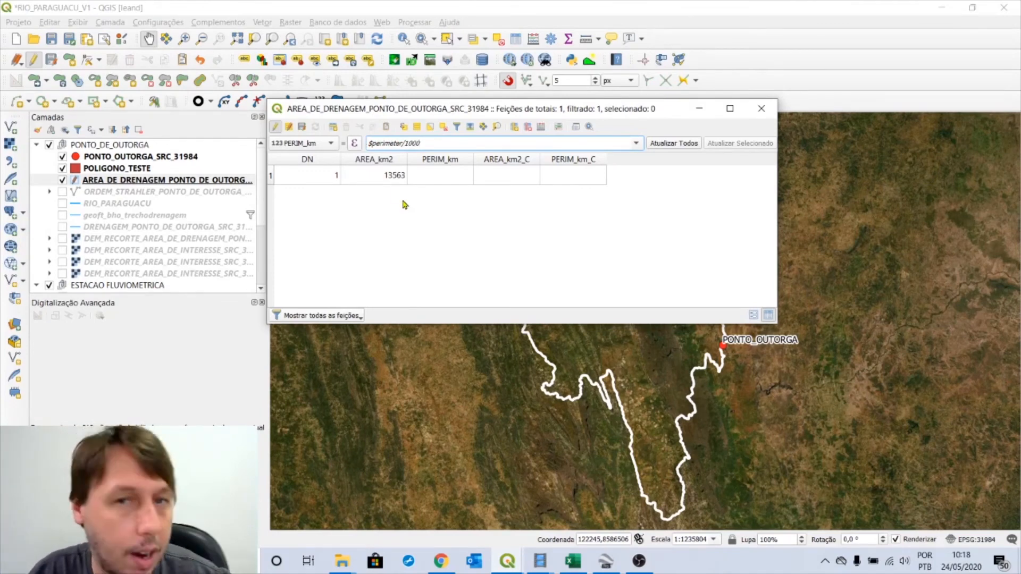
{"action": "left_click", "coordinate": [684, 148]}
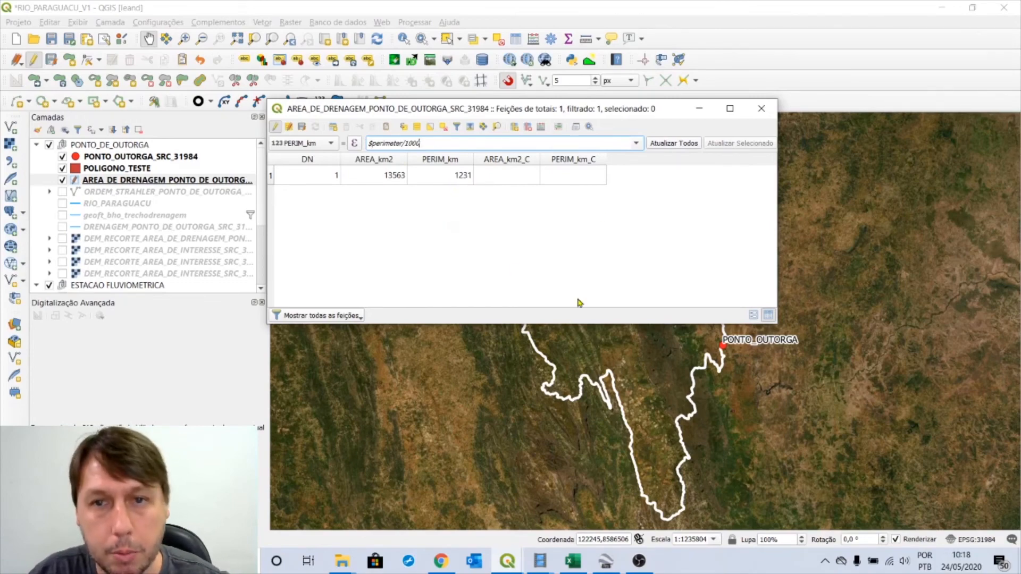
Set the project's ellipsoid for distance and area calculations to None / Planimetric.
{"action": "left_click_drag", "start_coordinate": [658, 116], "coordinate": [385, 118]}
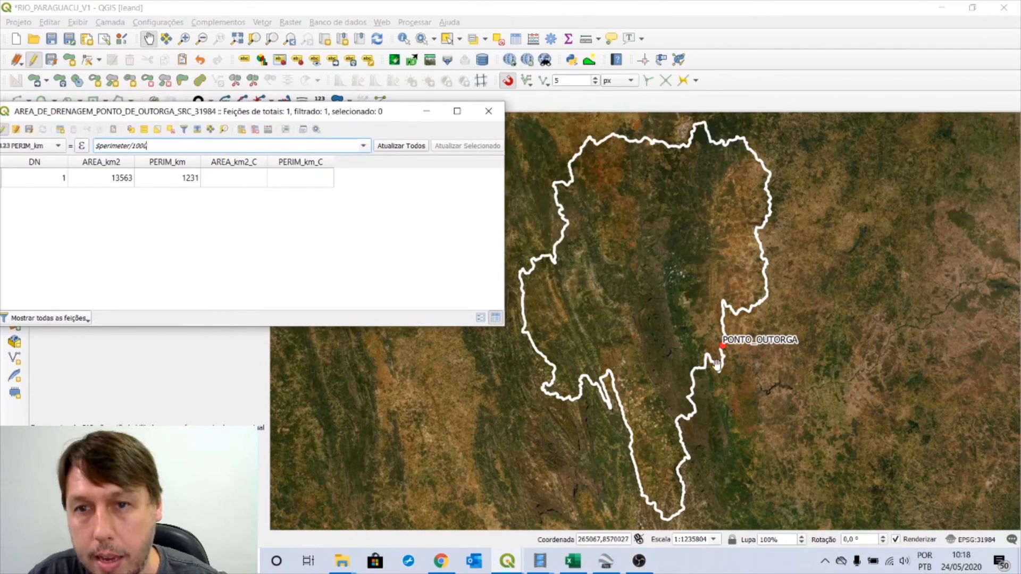
{"action": "left_click_drag", "start_coordinate": [341, 120], "coordinate": [611, 132]}
{"action": "left_click", "coordinate": [19, 21]}
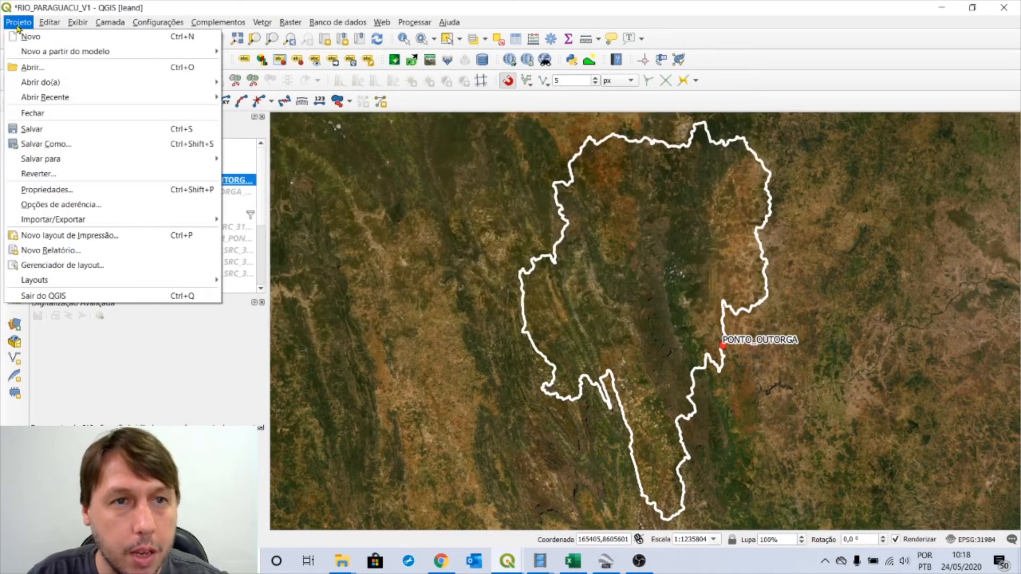
{"action": "left_click", "coordinate": [67, 189]}
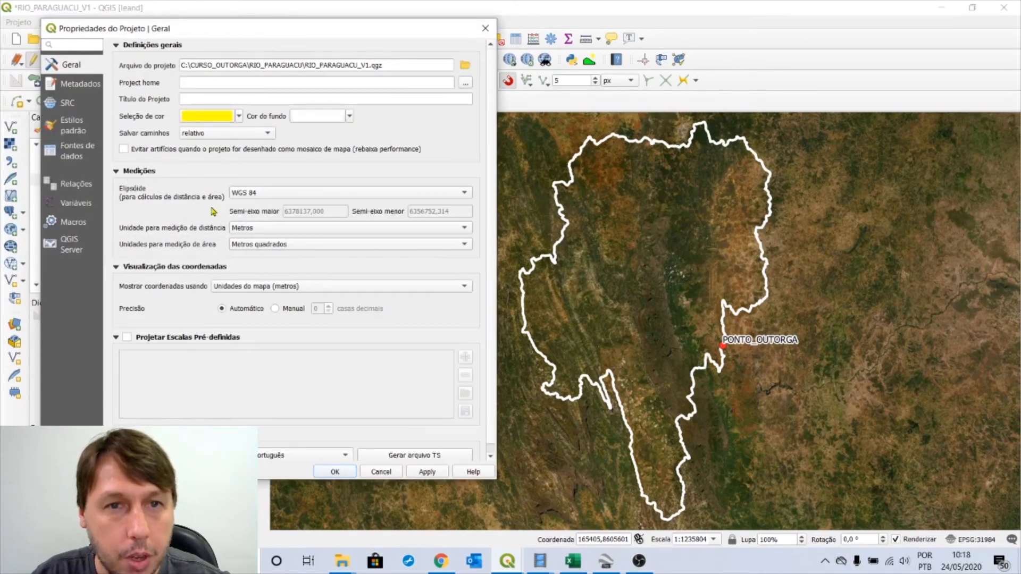
{"action": "left_click", "coordinate": [255, 192]}
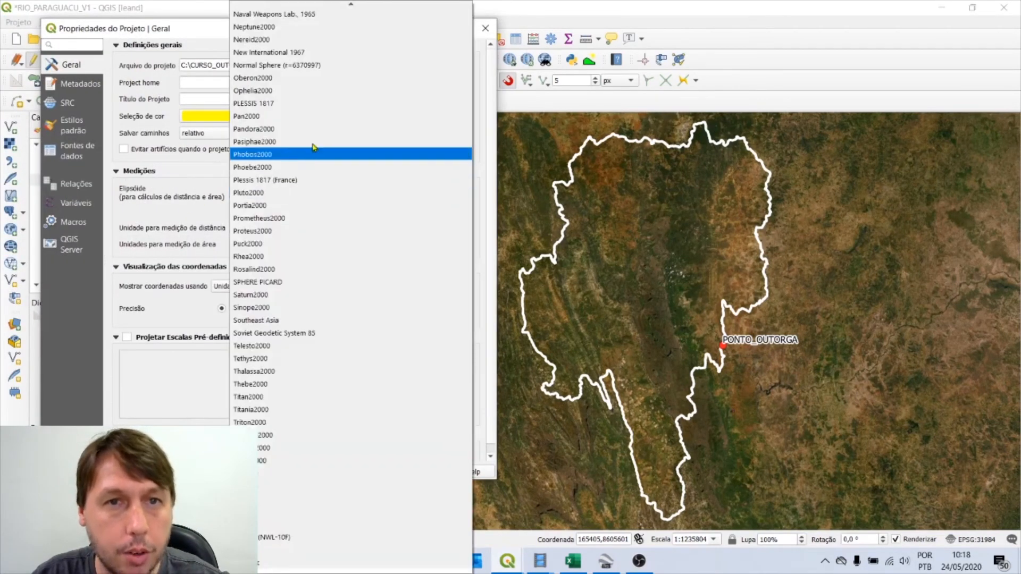
{"action": "scroll", "coordinate": [266, 372], "scroll_direction": "up", "scroll_amount": 20}
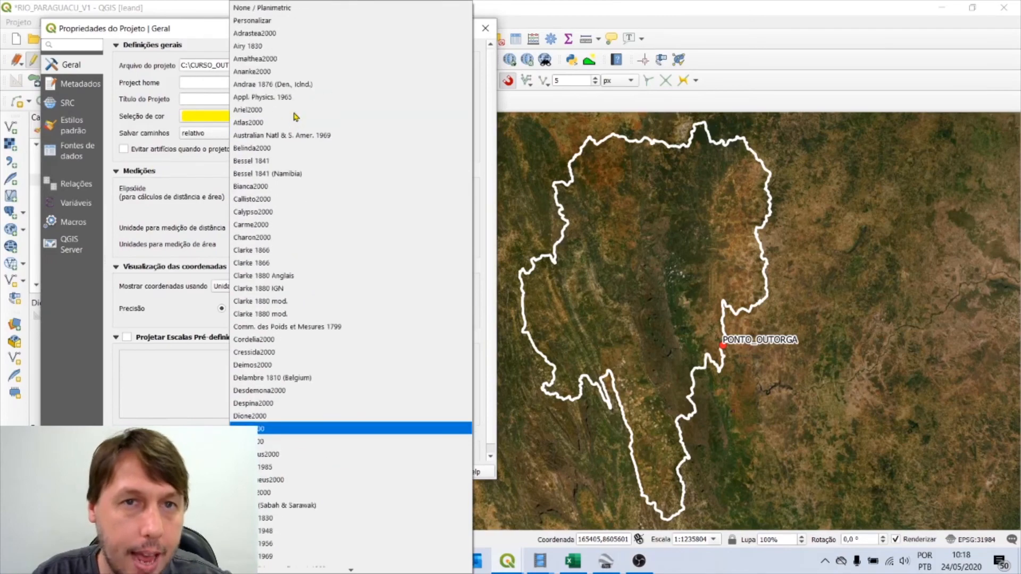
{"action": "left_click", "coordinate": [268, 8]}
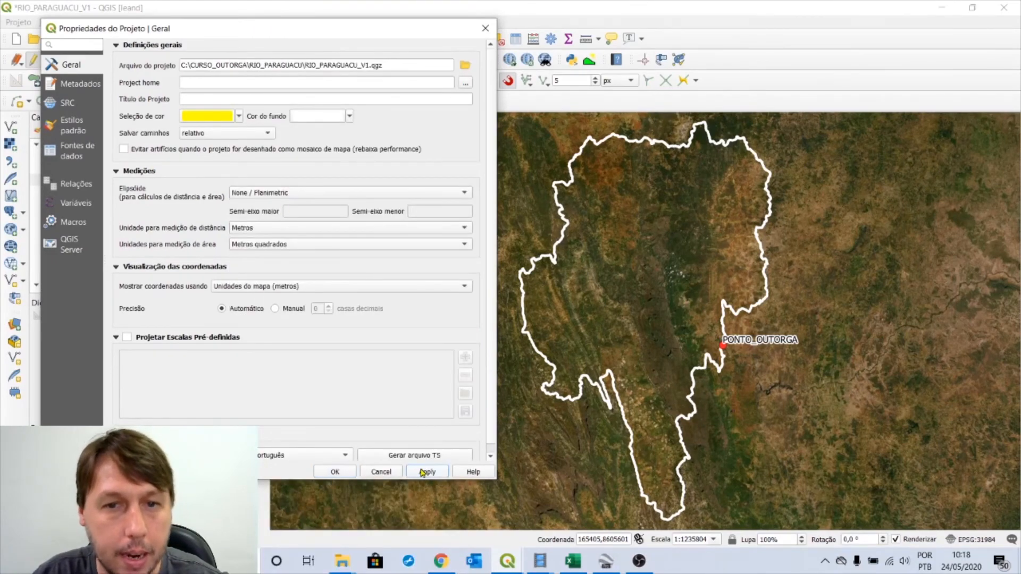
{"action": "left_click", "coordinate": [336, 472]}
Return to the drainage area layer's attribute table and calculate AREA_km2_C for all features with the expression $area/1000000.
{"action": "mouse_move", "coordinate": [508, 561]}
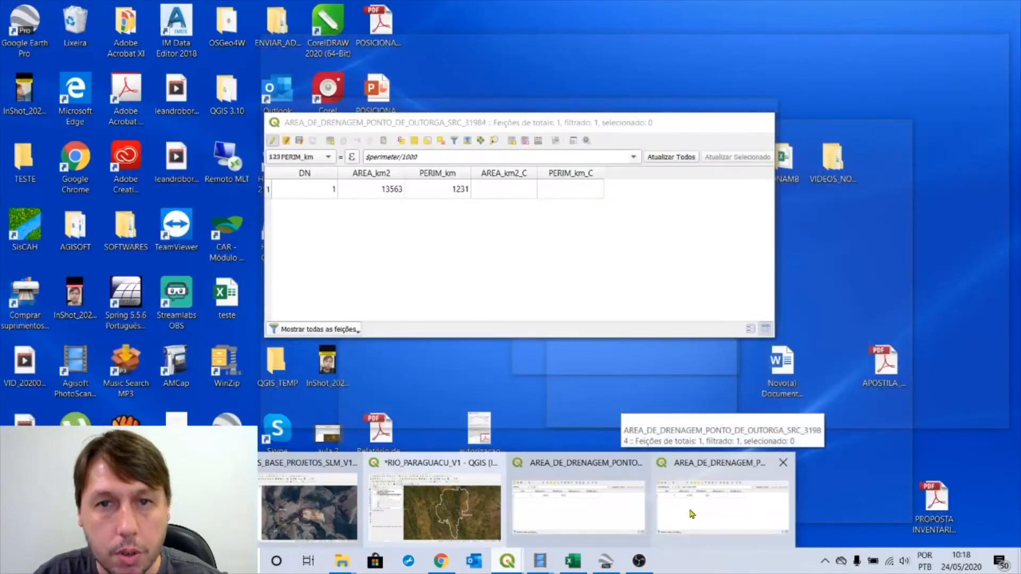
{"action": "left_click", "coordinate": [692, 513]}
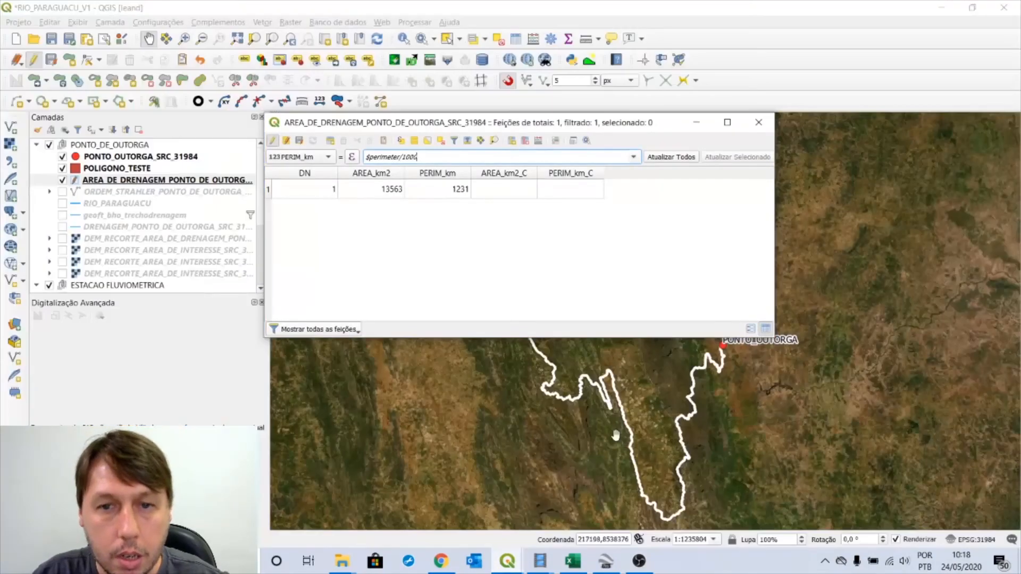
{"action": "left_click_drag", "start_coordinate": [620, 123], "coordinate": [577, 159]}
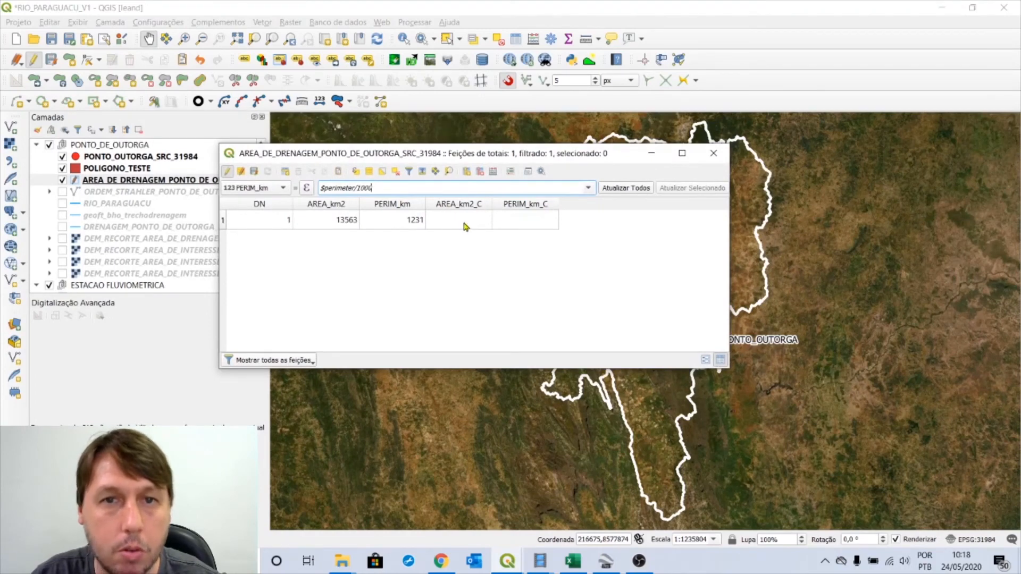
{"action": "left_click", "coordinate": [273, 189]}
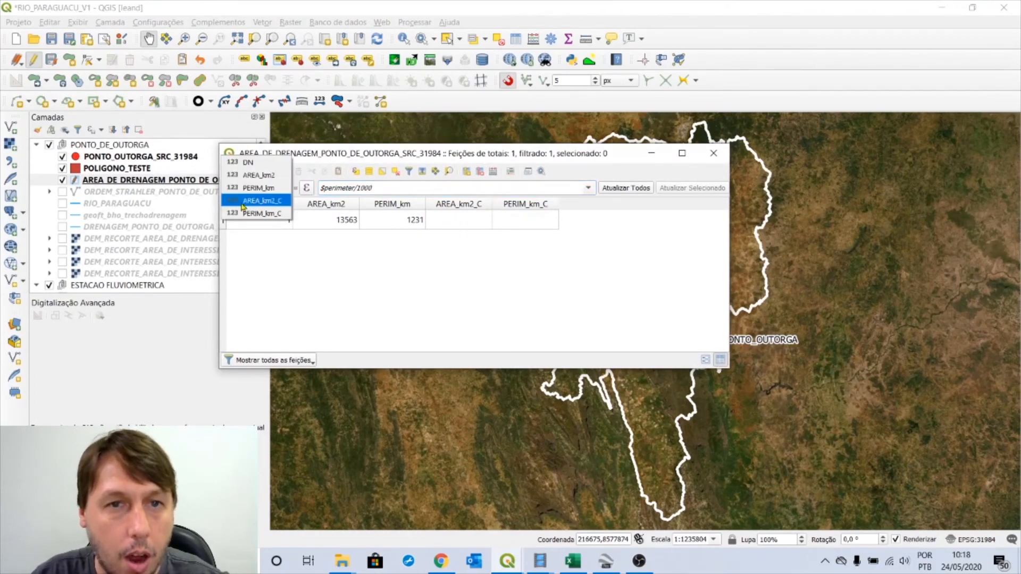
{"action": "left_click", "coordinate": [273, 201]}
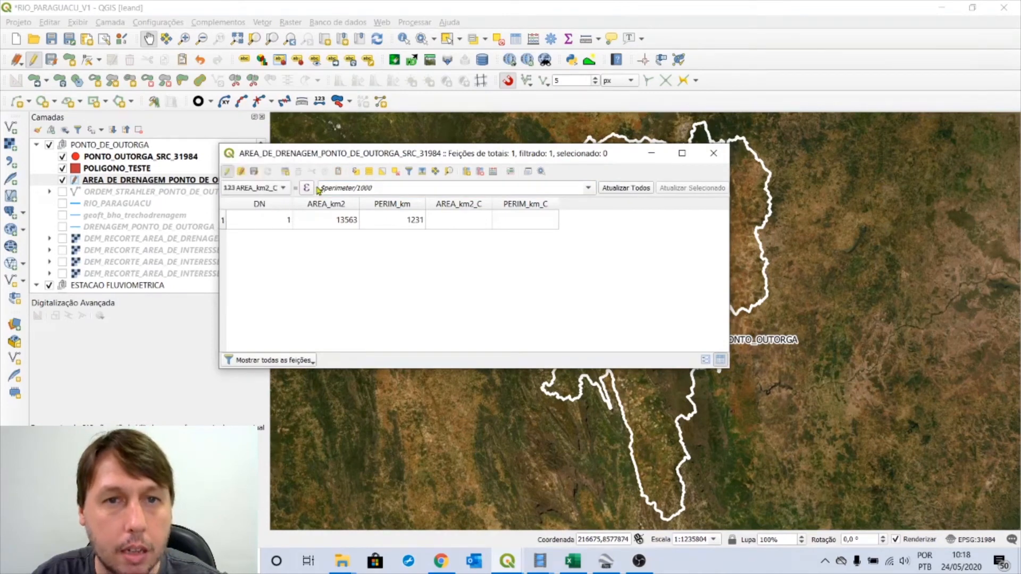
{"action": "left_click_drag", "start_coordinate": [392, 188], "coordinate": [272, 195]}
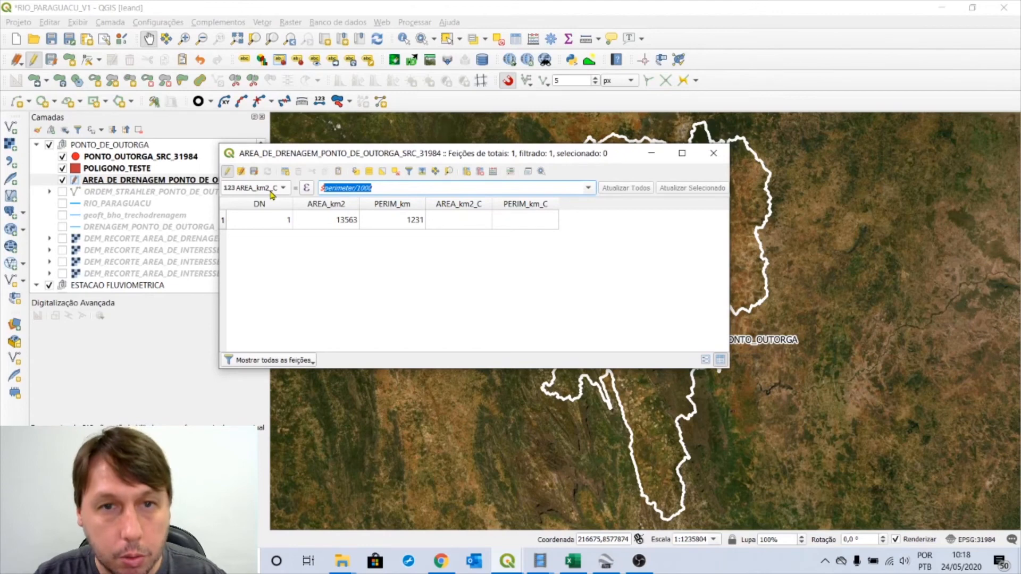
{"action": "type", "text": "$area/"}
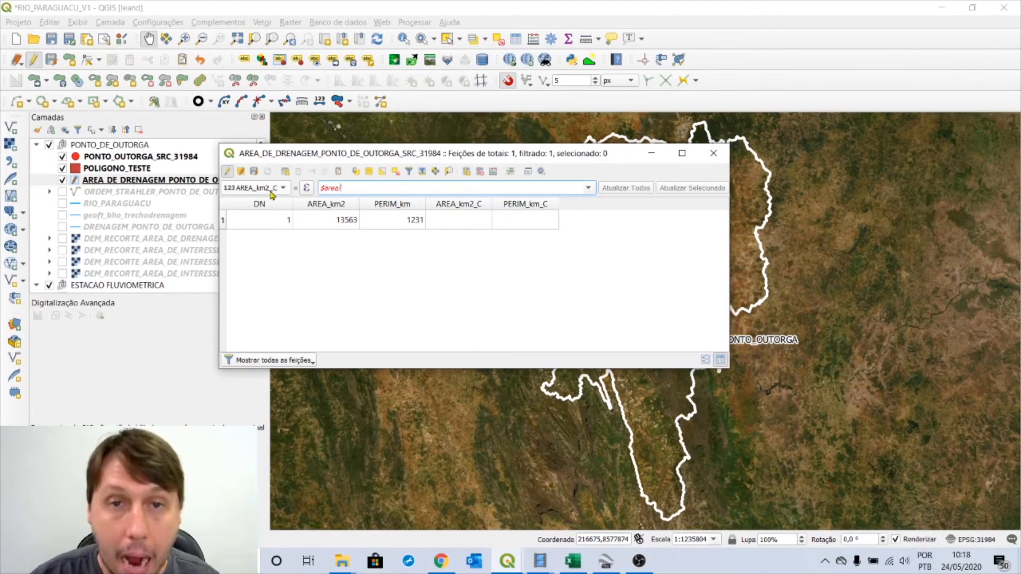
{"action": "type", "text": "1000000"}
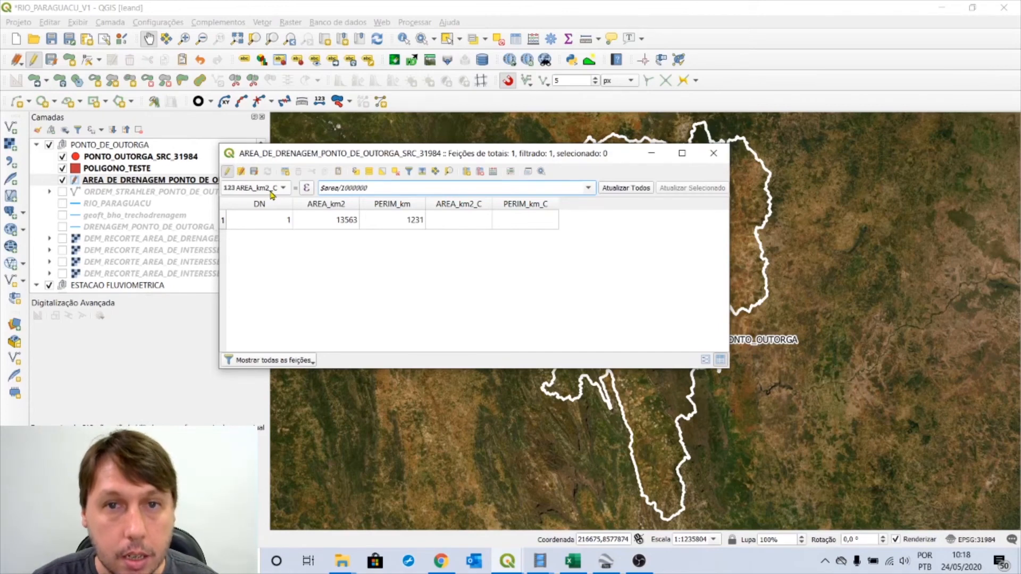
{"action": "left_click", "coordinate": [631, 191]}
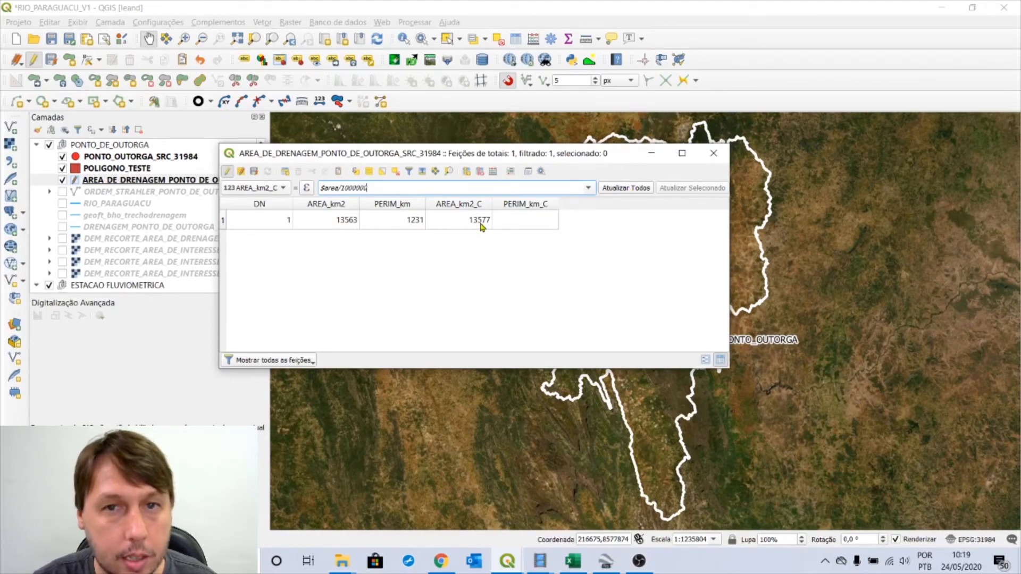
Calculate the PERIM_km_C field for all features with the expression $perimeter/1000.
{"action": "double_click", "coordinate": [535, 219]}
{"action": "left_click_drag", "start_coordinate": [377, 188], "coordinate": [229, 187]}
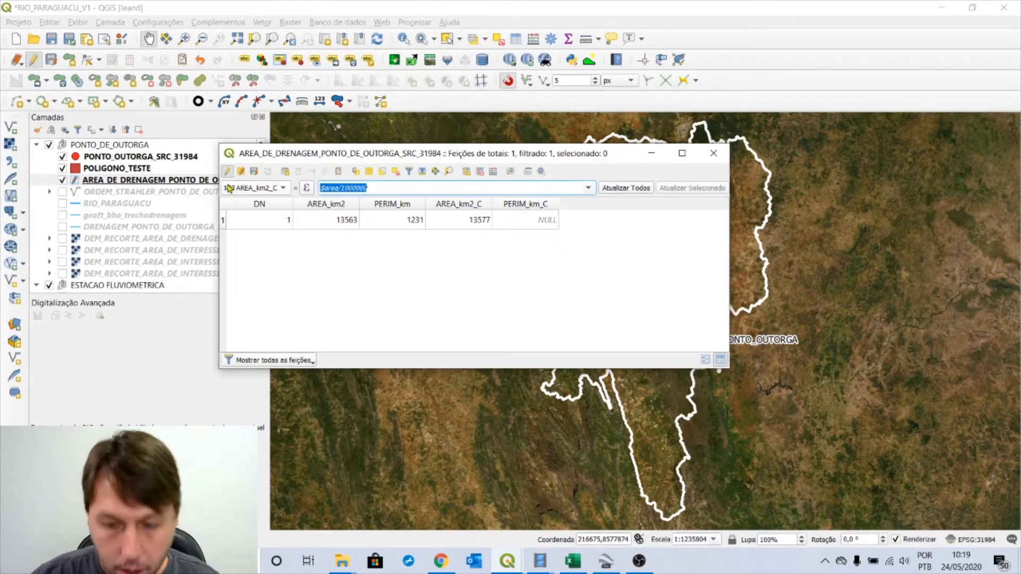
{"action": "left_click", "coordinate": [229, 188]}
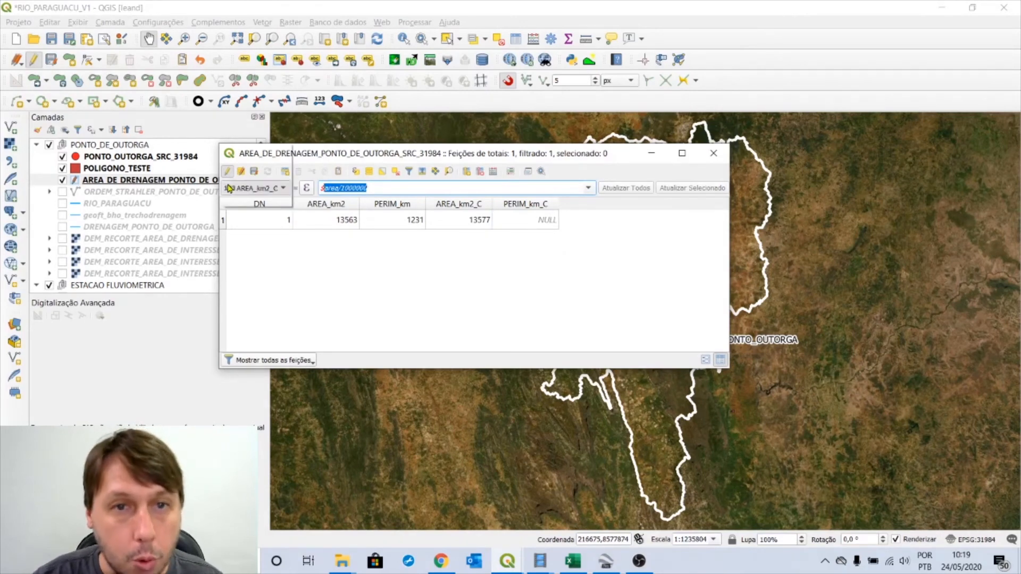
{"action": "left_click", "coordinate": [250, 200]}
{"action": "left_click_drag", "start_coordinate": [397, 191], "coordinate": [320, 190]}
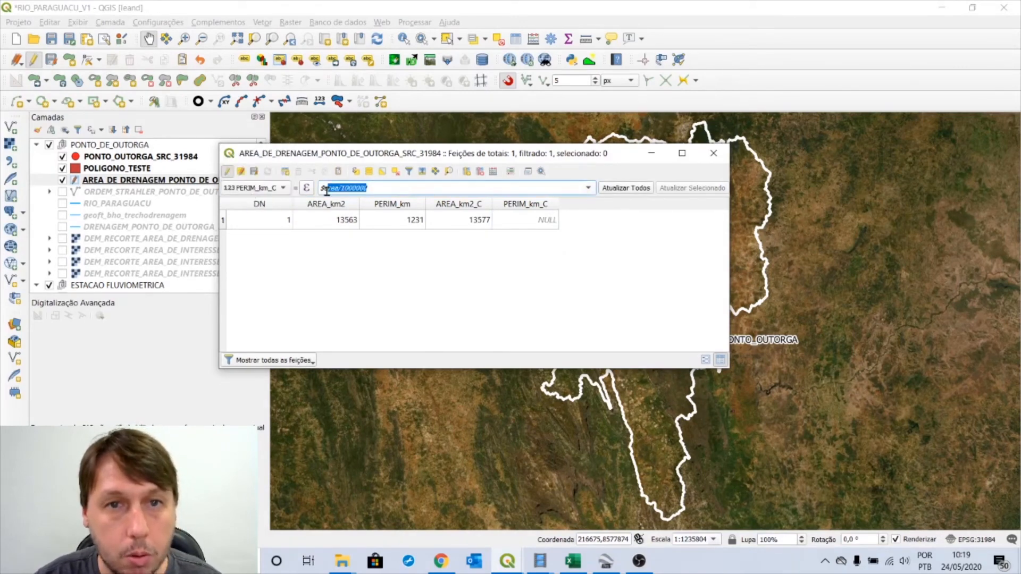
{"action": "type", "text": "$per"}
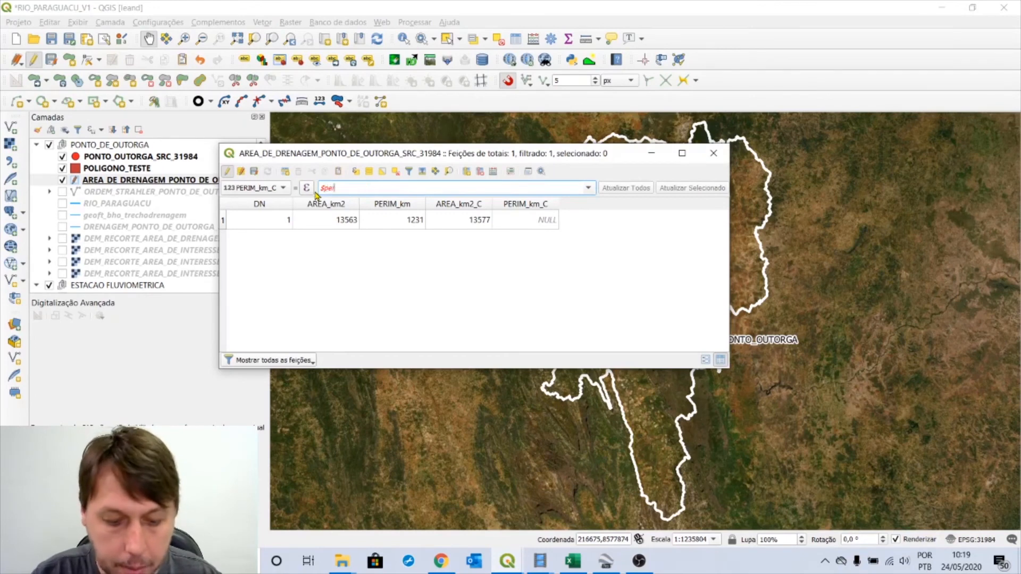
{"action": "type", "text": "imeter/1000"}
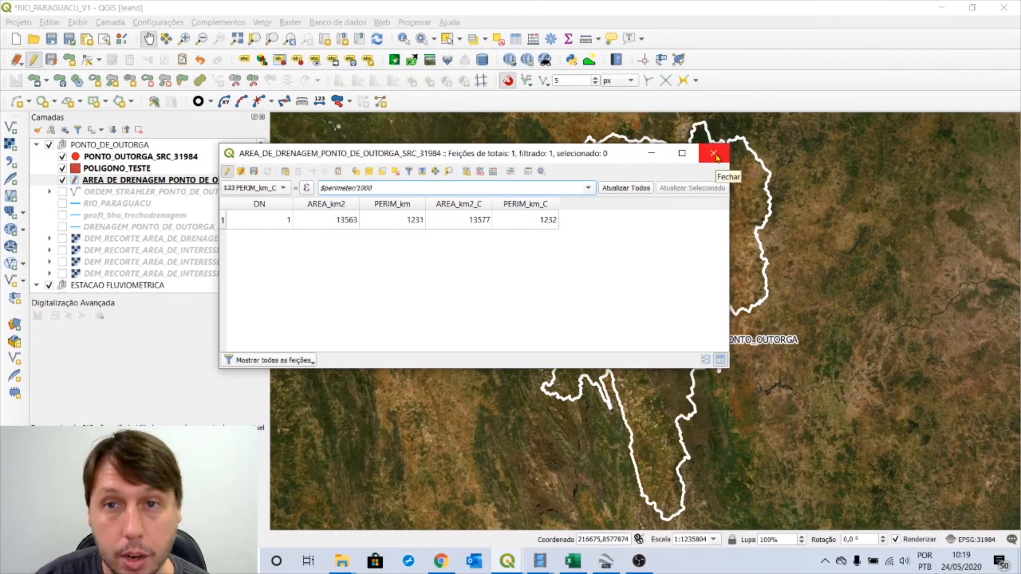
Save the drainage area layer's edits, end its editing session and close the attribute table.
{"action": "left_click", "coordinate": [254, 171]}
{"action": "left_click", "coordinate": [226, 171]}
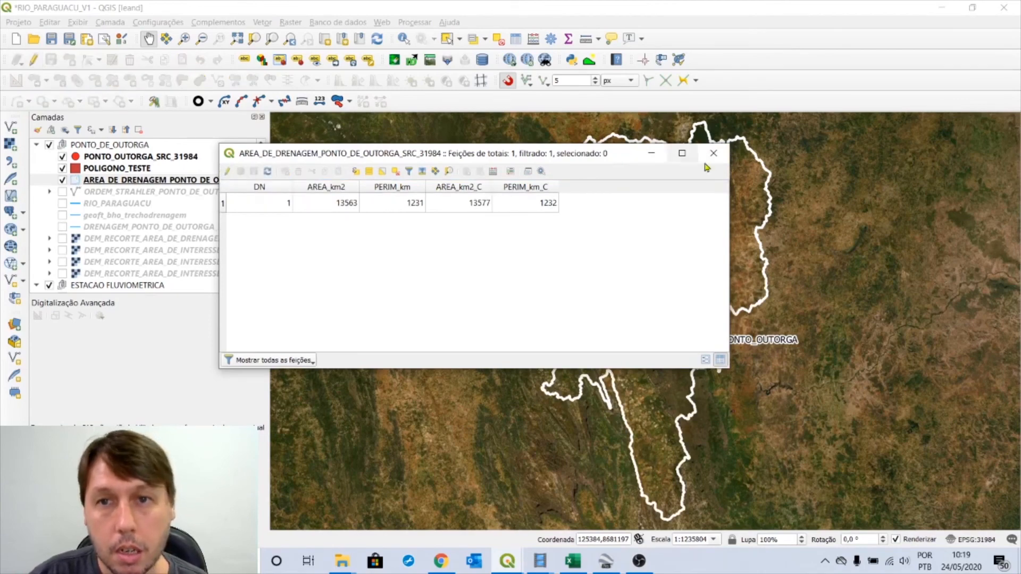
{"action": "left_click", "coordinate": [714, 153]}
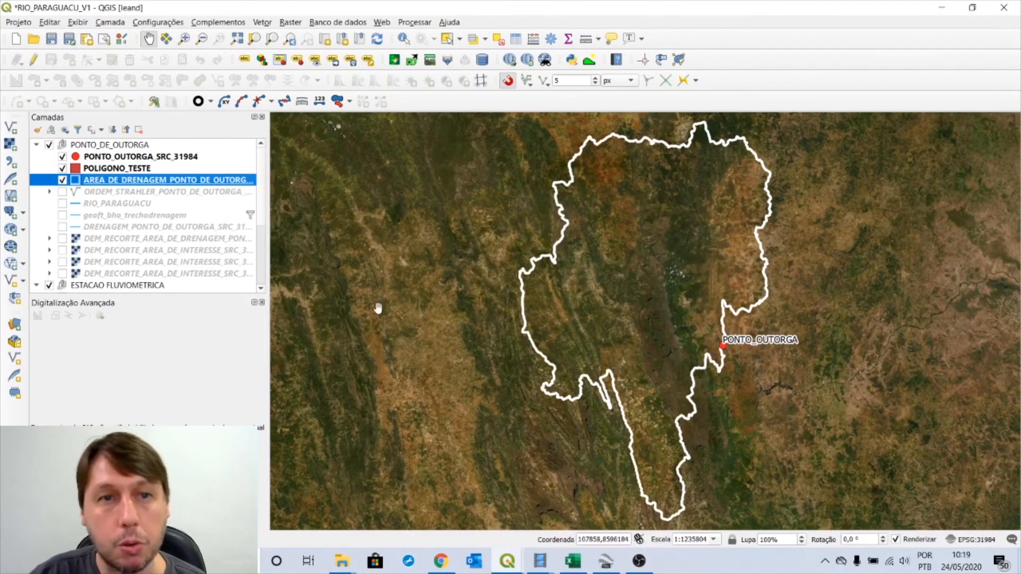
Show the drainage area's clipped DEM layer and zoom the map to the POLIGONO_TESTE layer's squares.
{"action": "left_click", "coordinate": [63, 238]}
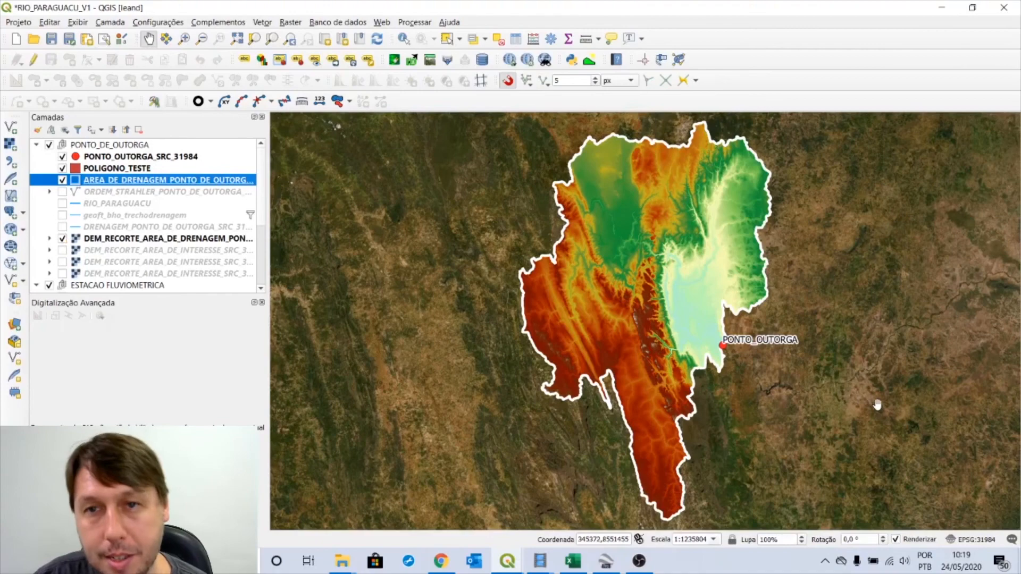
{"action": "left_click_drag", "start_coordinate": [876, 405], "coordinate": [859, 402]}
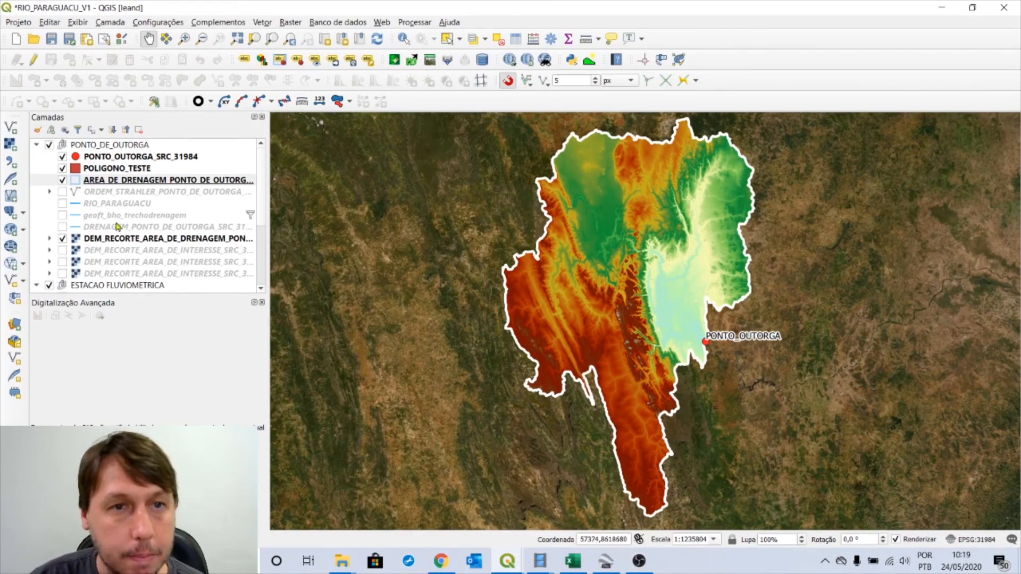
{"action": "left_click", "coordinate": [97, 158]}
{"action": "left_click", "coordinate": [94, 169]}
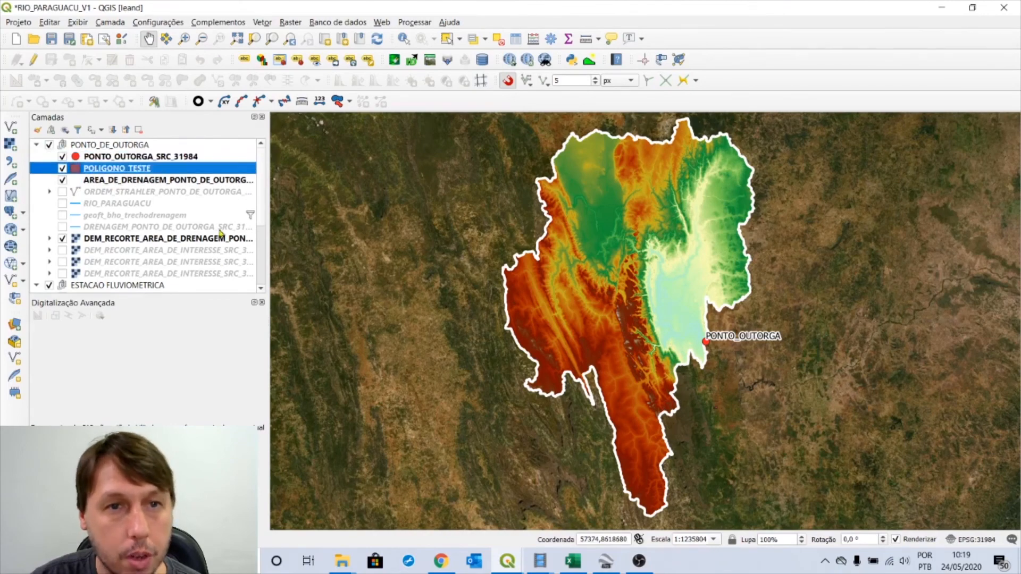
{"action": "right_click", "coordinate": [118, 170]}
{"action": "left_click", "coordinate": [149, 176]}
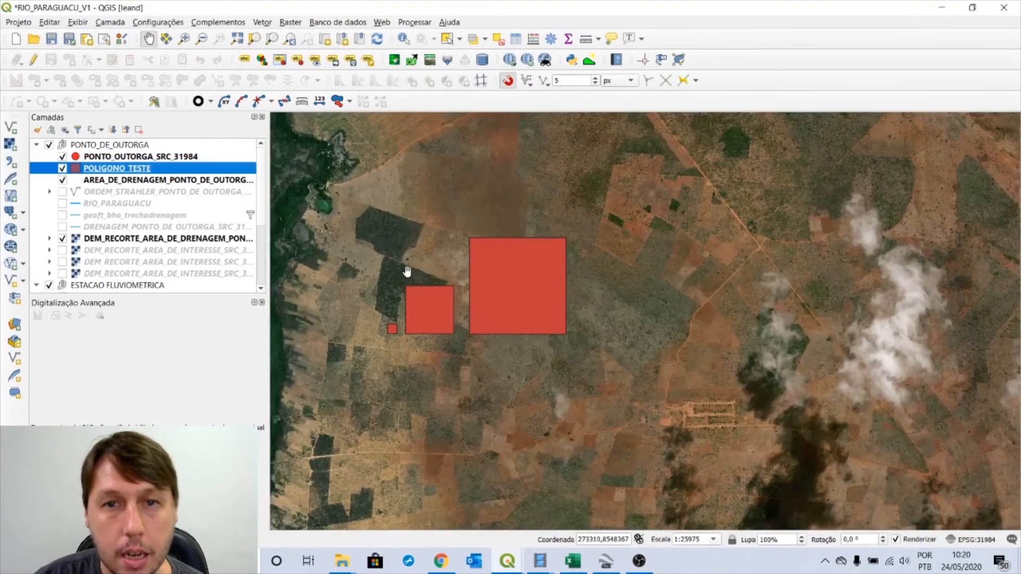
{"action": "left_click_drag", "start_coordinate": [421, 274], "coordinate": [513, 325]}
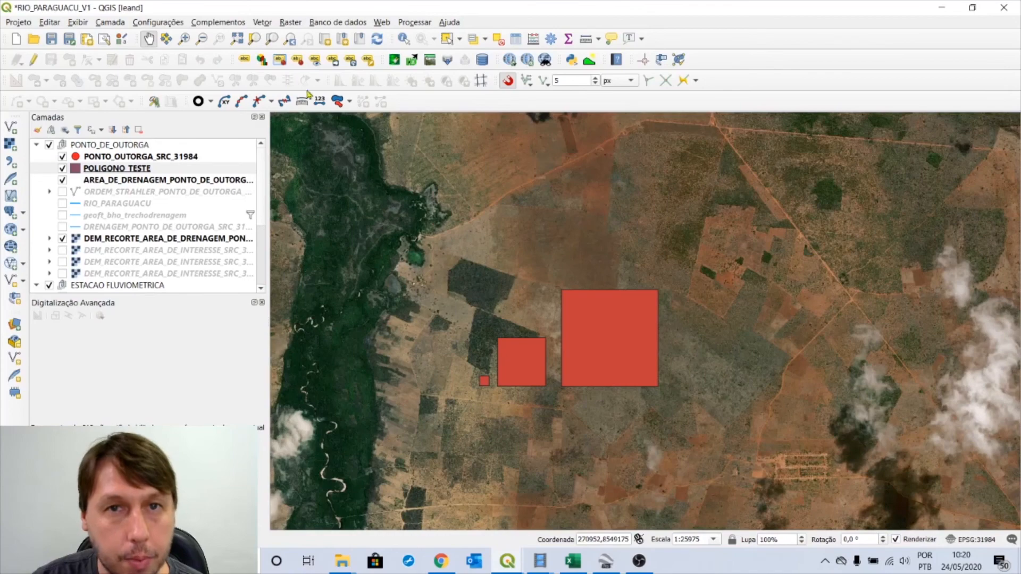
Identify the largest square in POLIGONO_TESTE and examine its derived perimeter and area.
{"action": "left_click", "coordinate": [98, 171]}
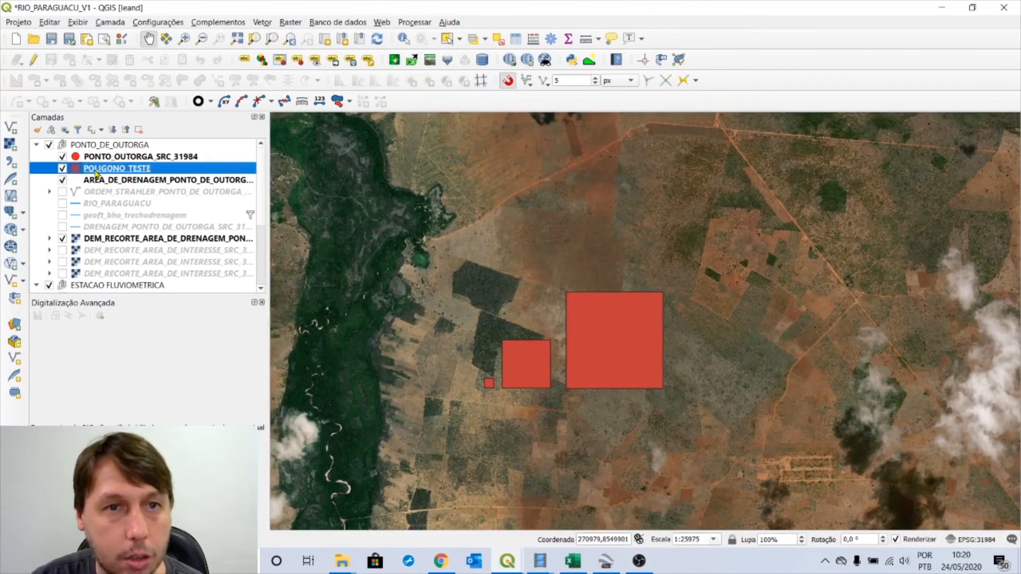
{"action": "left_click", "coordinate": [403, 41]}
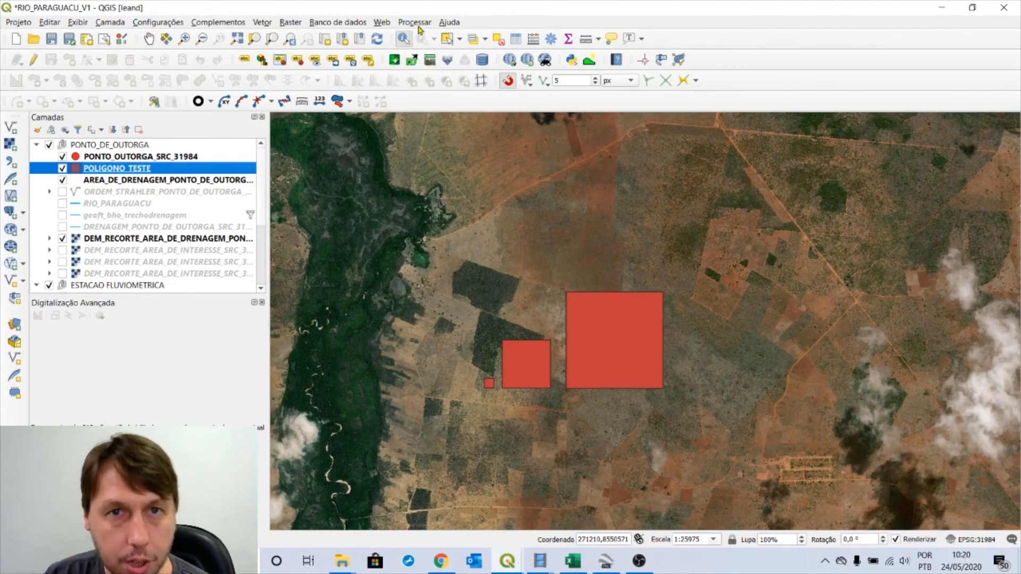
{"action": "left_click", "coordinate": [620, 345]}
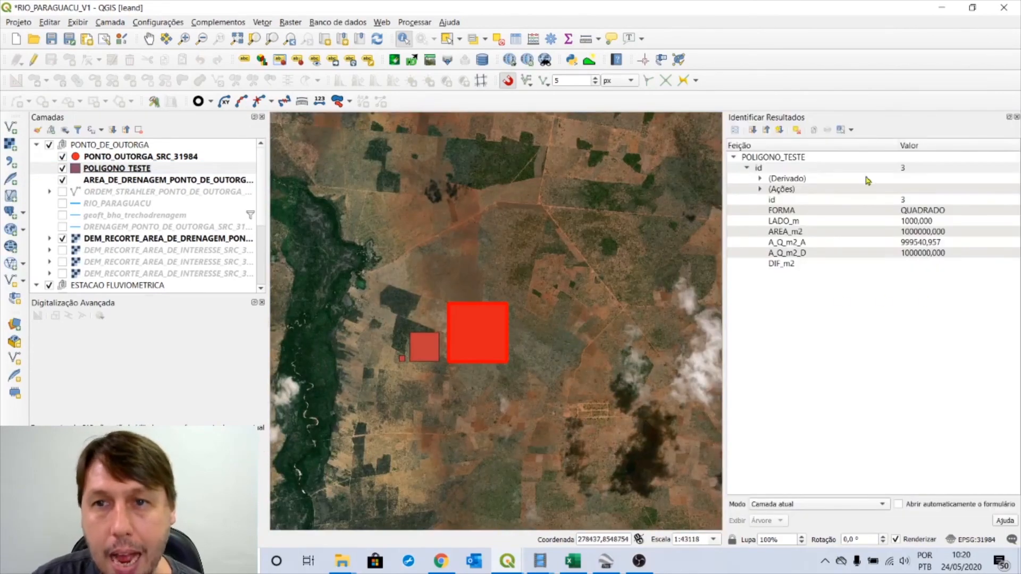
{"action": "left_click", "coordinate": [760, 179]}
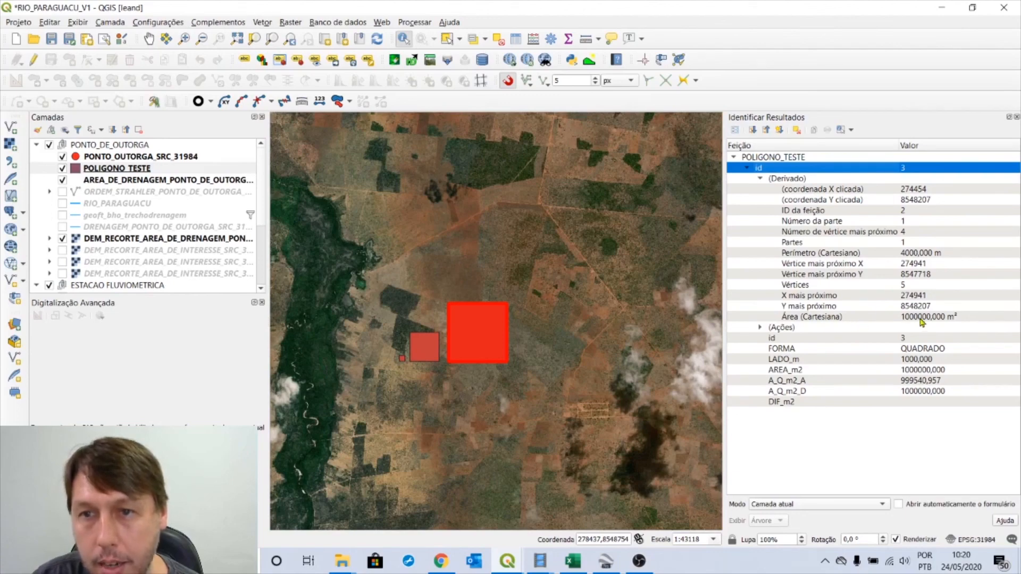
Set the project's ellipsoid for distance and area calculations to WGS 84.
{"action": "left_click", "coordinate": [24, 23]}
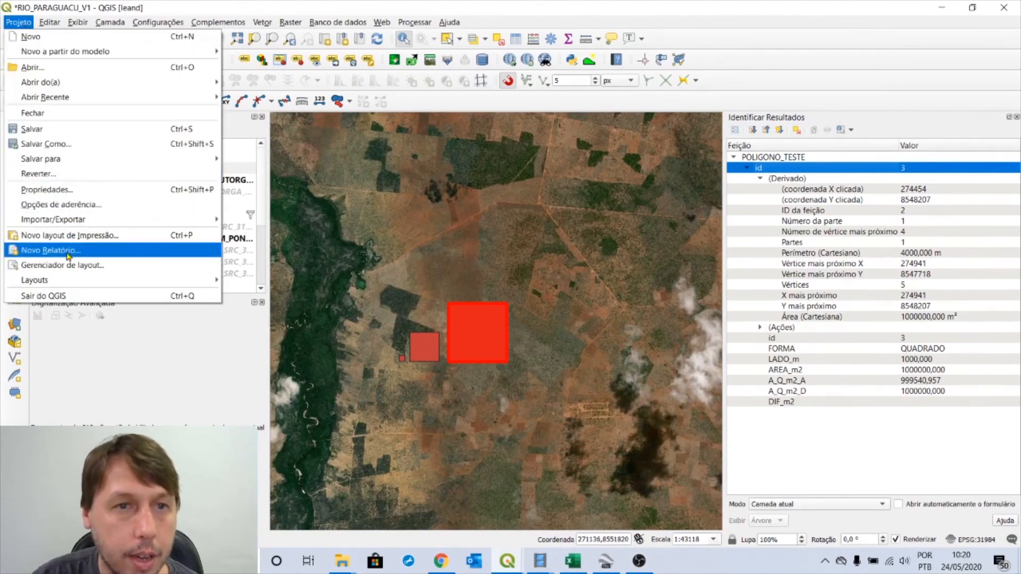
{"action": "left_click", "coordinate": [86, 189]}
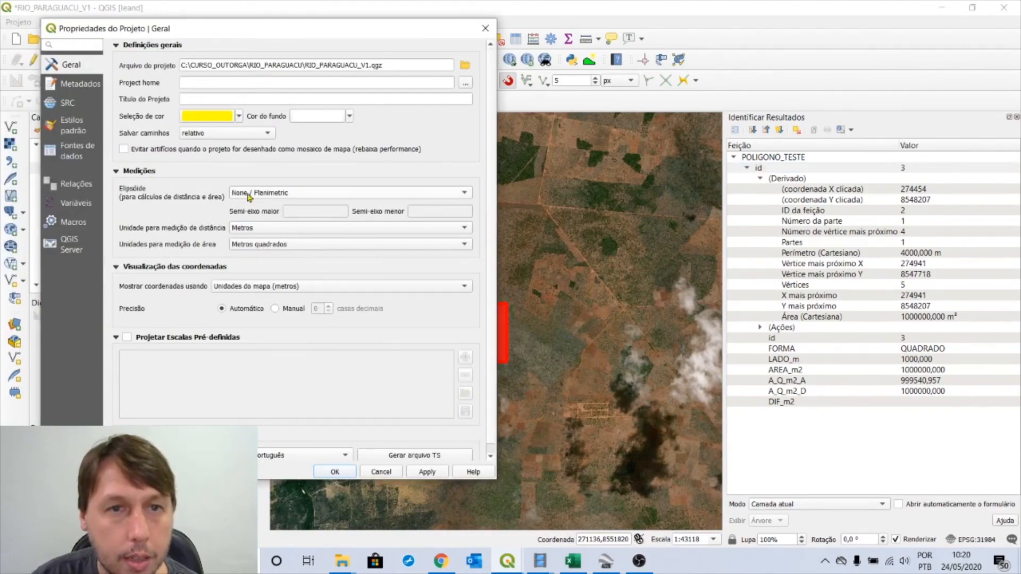
{"action": "left_click", "coordinate": [310, 200]}
{"action": "scroll", "coordinate": [310, 222], "scroll_direction": "down", "scroll_amount": 10}
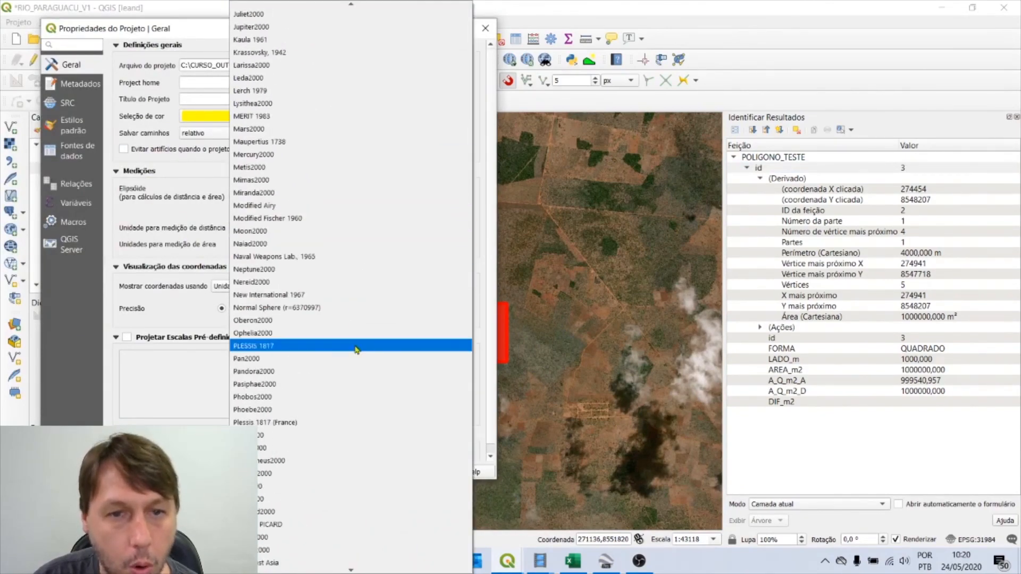
{"action": "left_click", "coordinate": [302, 524]}
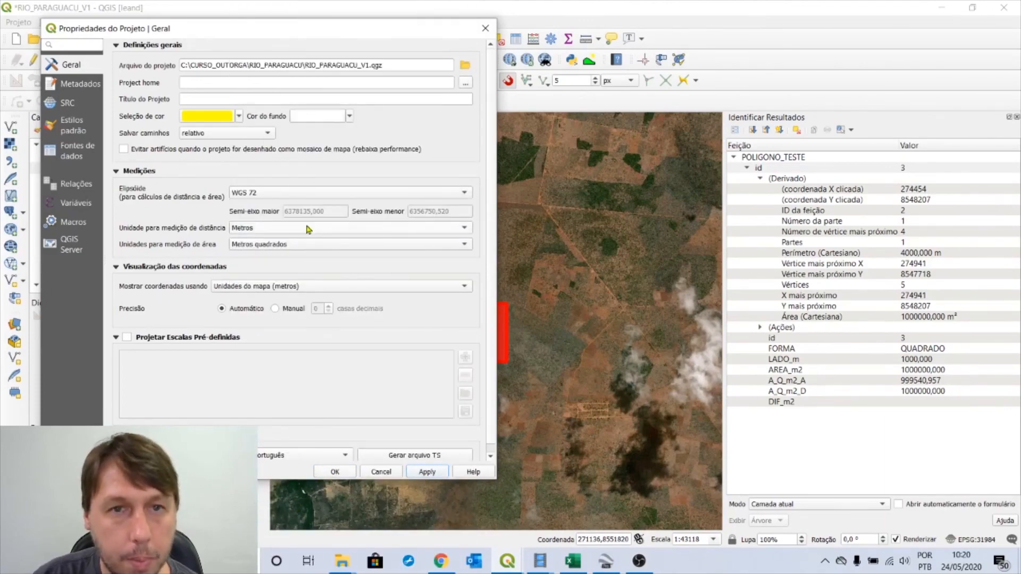
{"action": "left_click", "coordinate": [294, 198]}
{"action": "left_click", "coordinate": [286, 514]}
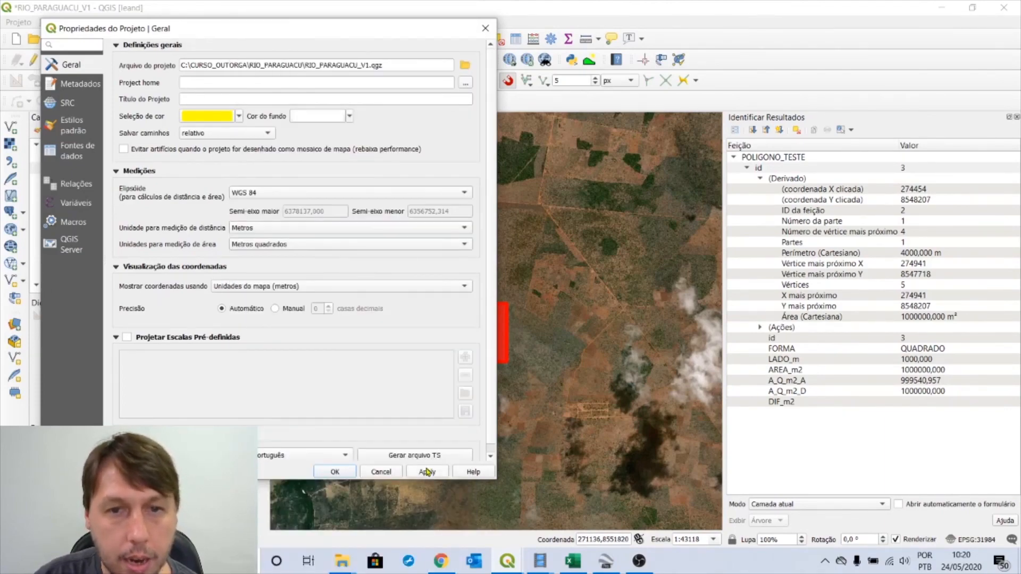
{"action": "left_click", "coordinate": [334, 471]}
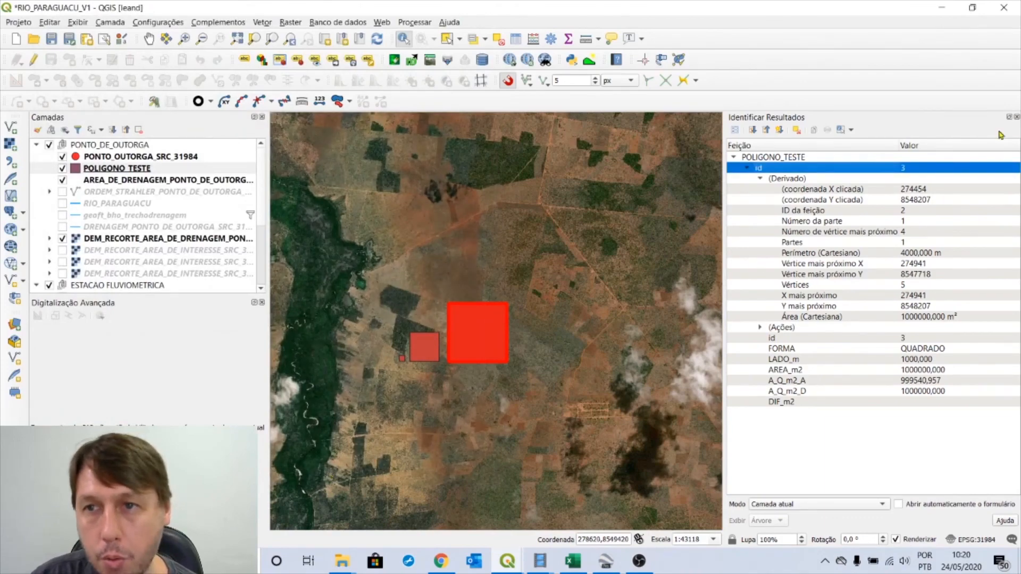
Identify the largest test square again and compare its derived Cartesian and WGS84 ellipsoidal areas, then close the results.
{"action": "left_click", "coordinate": [1017, 116]}
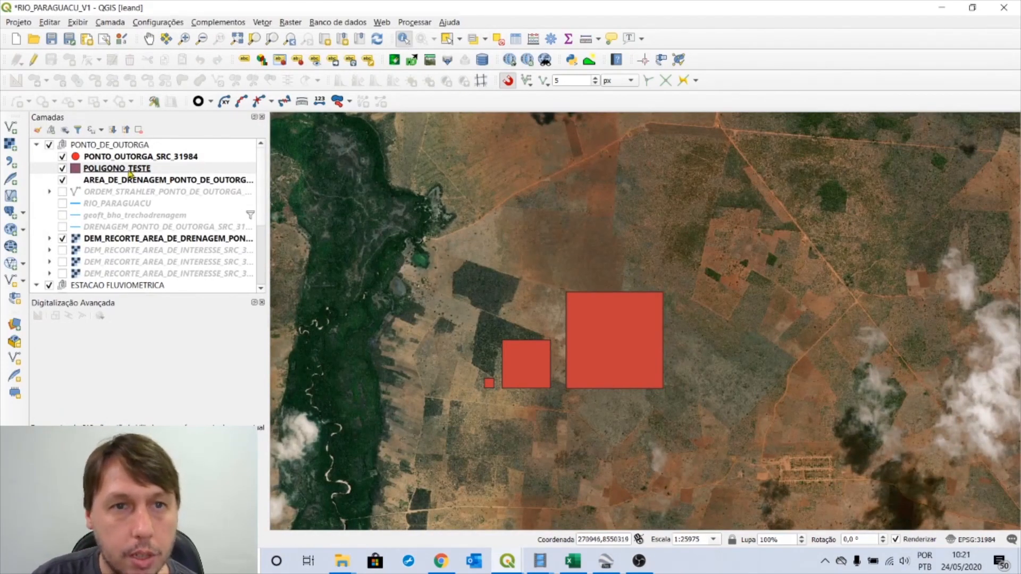
{"action": "left_click", "coordinate": [126, 169]}
{"action": "left_click", "coordinate": [400, 40]}
{"action": "left_click", "coordinate": [573, 317]}
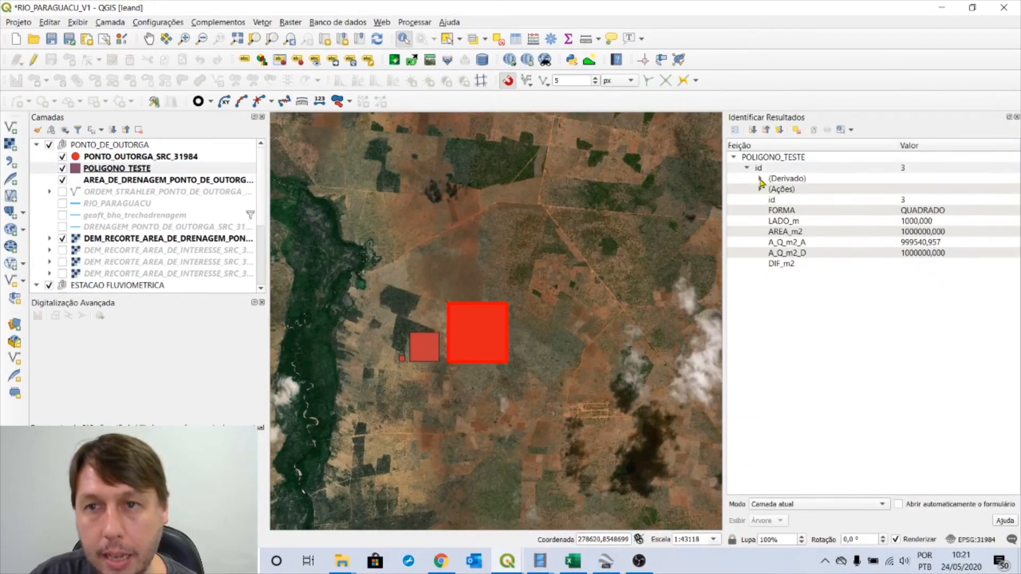
{"action": "left_click", "coordinate": [761, 178]}
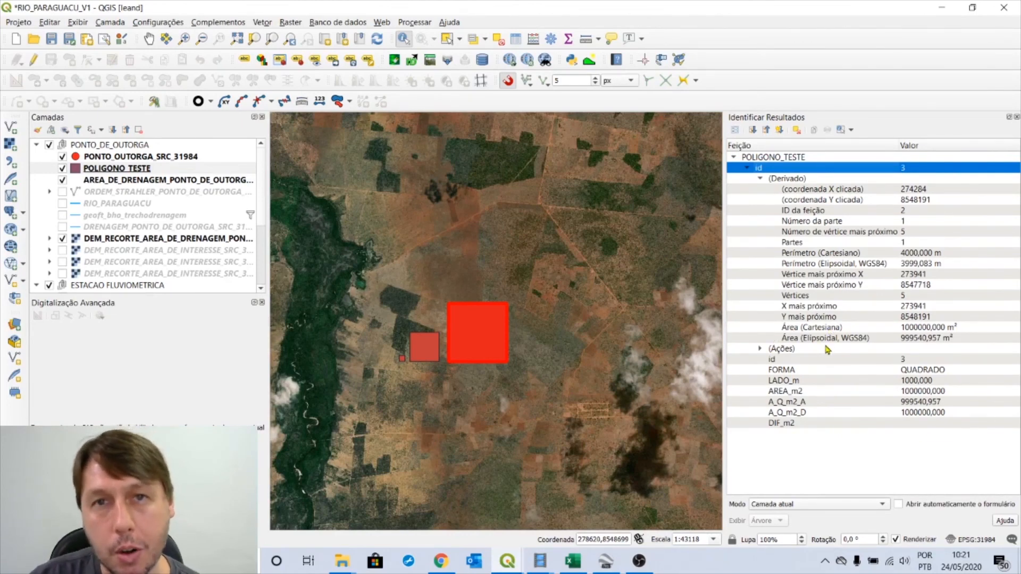
{"action": "left_click", "coordinate": [903, 341]}
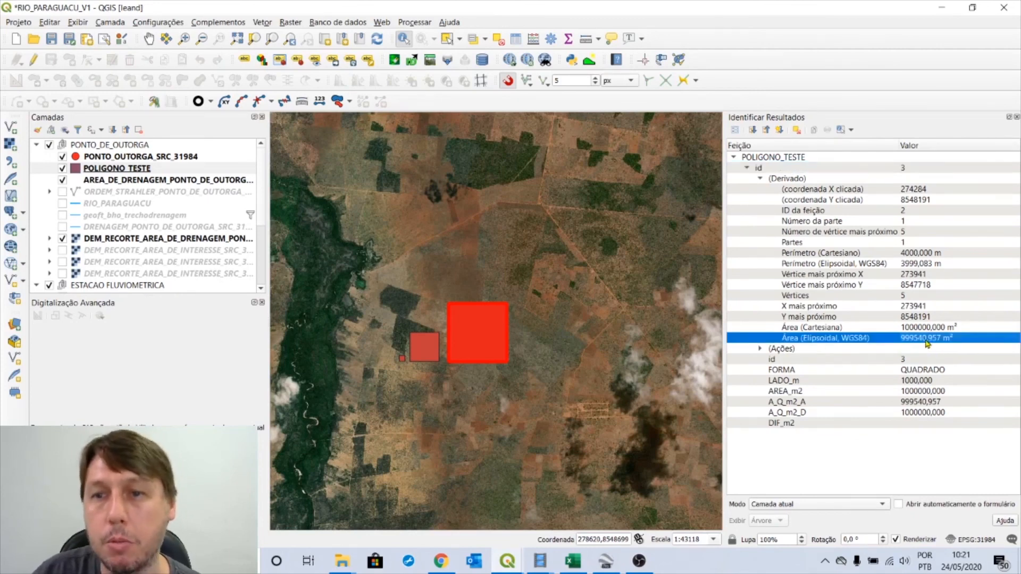
{"action": "left_click", "coordinate": [823, 327]}
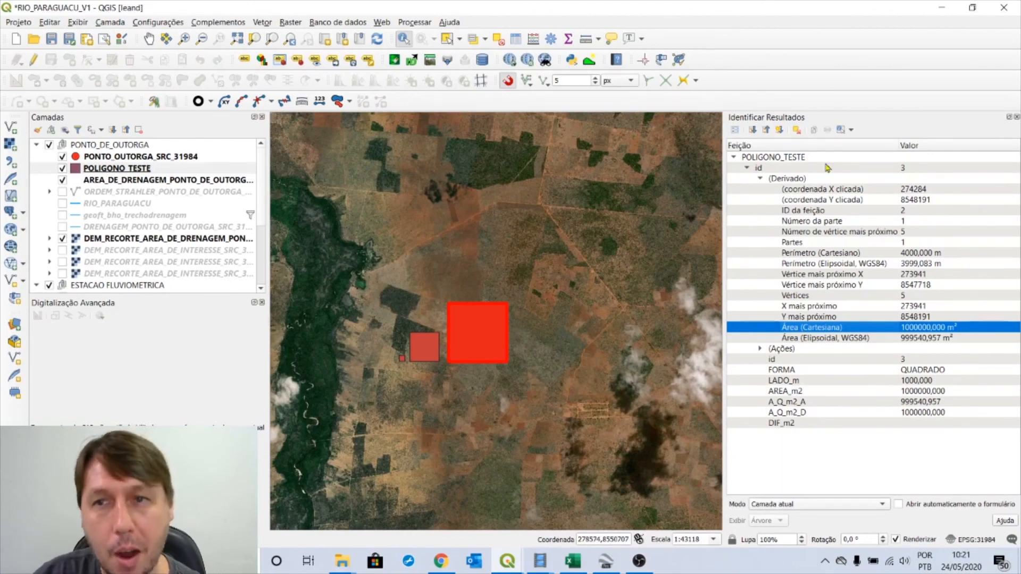
{"action": "left_click", "coordinate": [1017, 117]}
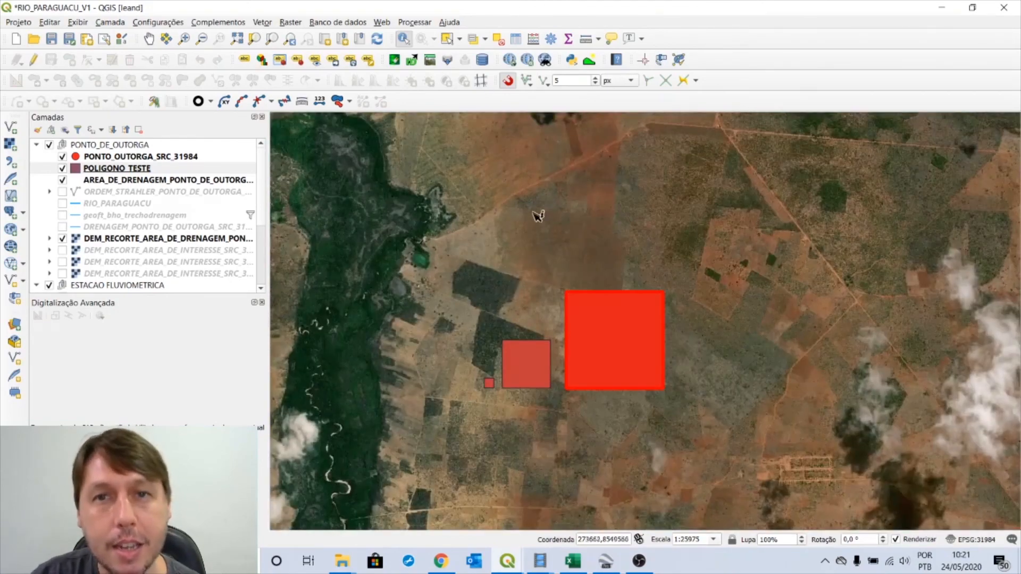